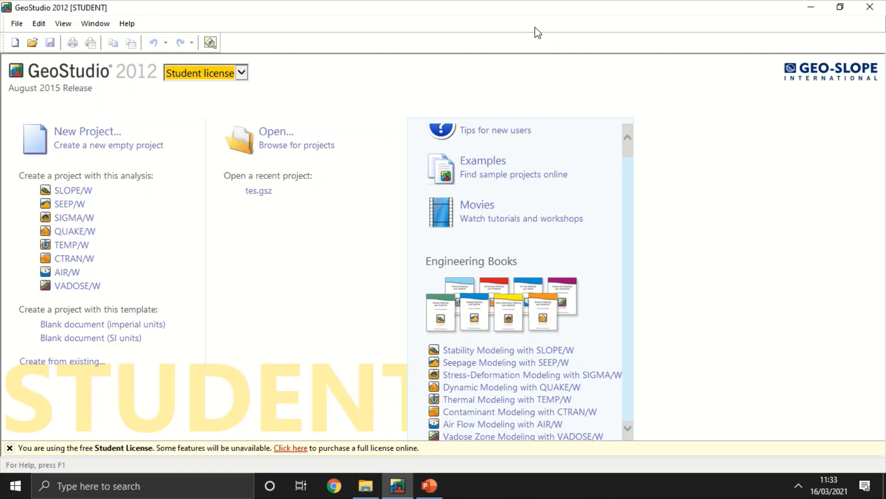
Step: Create a new project with a SLOPE/W analysis, keeping the student license
{"action": "left_click", "coordinate": [241, 74]}
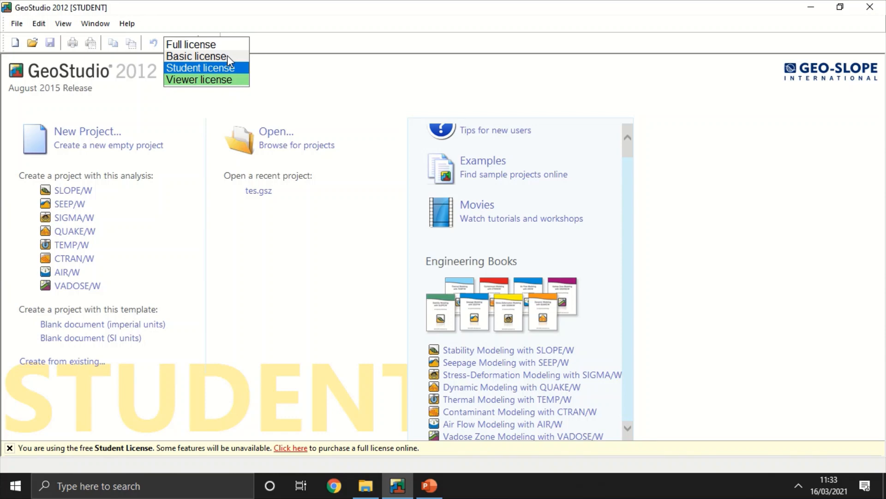
{"action": "left_click", "coordinate": [308, 54]}
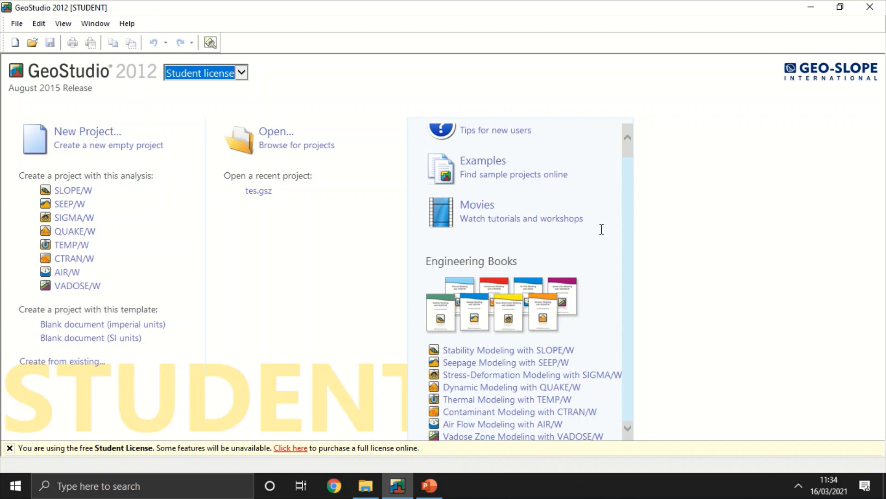
{"action": "left_click", "coordinate": [98, 190]}
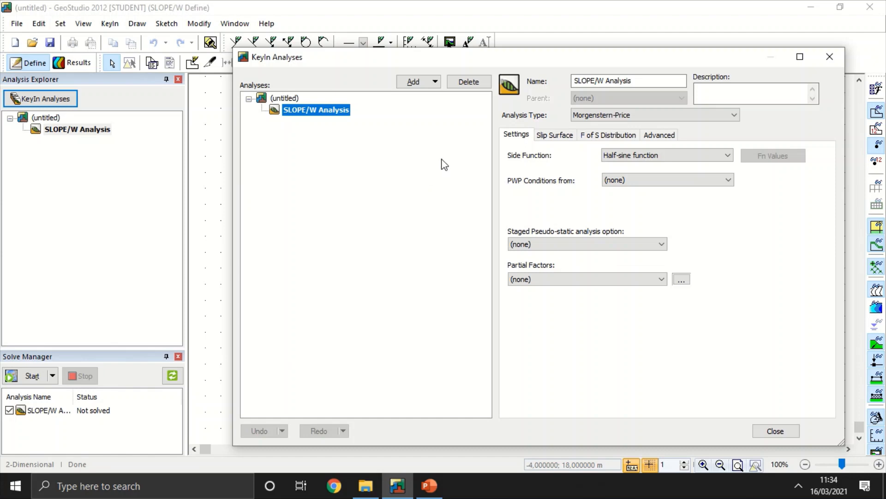
Step: Examine the available analysis types, the pore-water pressure conditions, and the slip surface, factor of safety distribution and advanced settings of the SLOPE/W analysis
{"action": "left_click", "coordinate": [600, 115]}
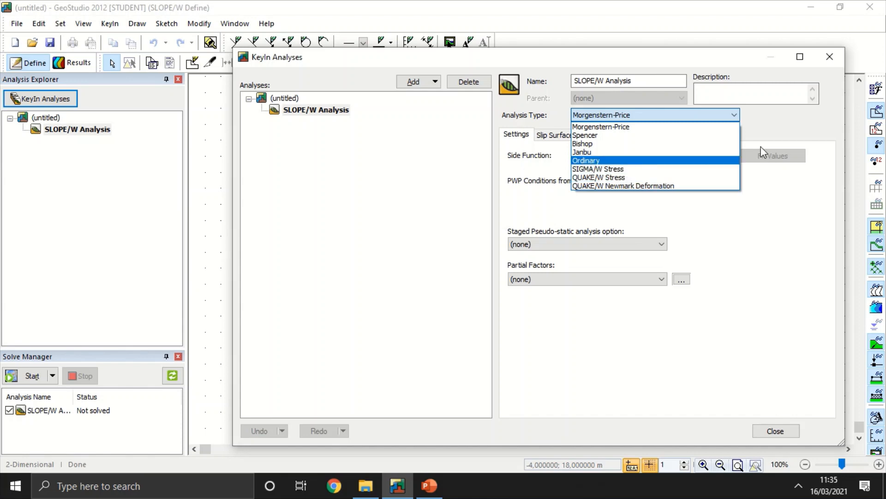
{"action": "left_click", "coordinate": [773, 136]}
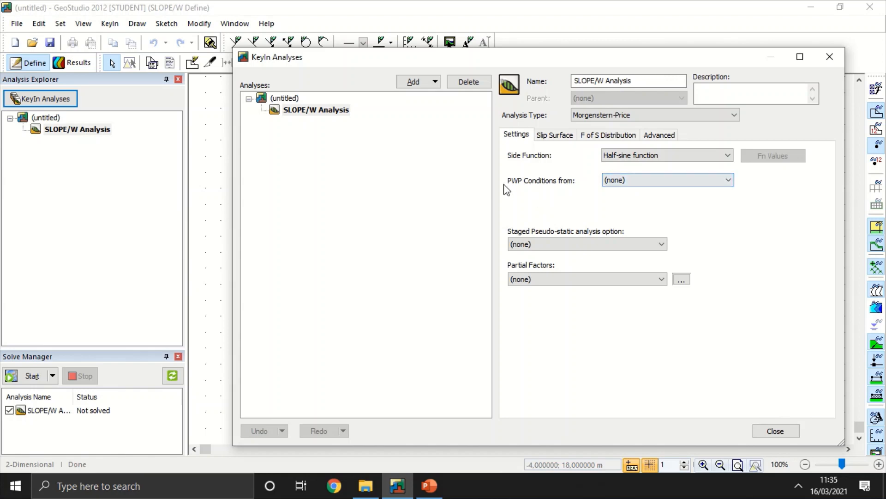
{"action": "left_click", "coordinate": [620, 179]}
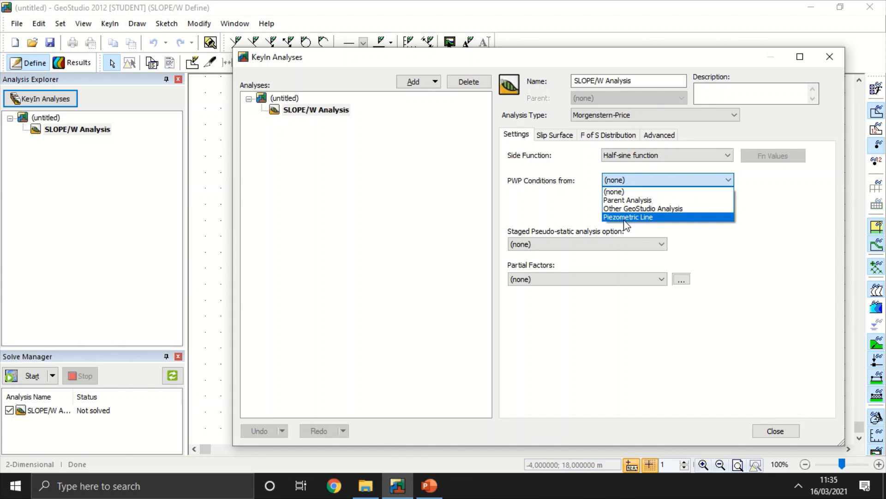
{"action": "left_click", "coordinate": [610, 192]}
{"action": "left_click", "coordinate": [562, 135]}
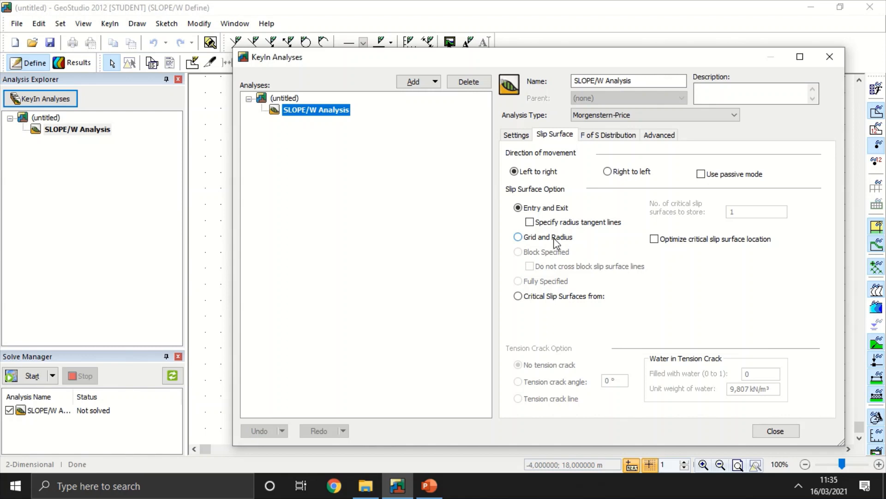
{"action": "left_click", "coordinate": [612, 135]}
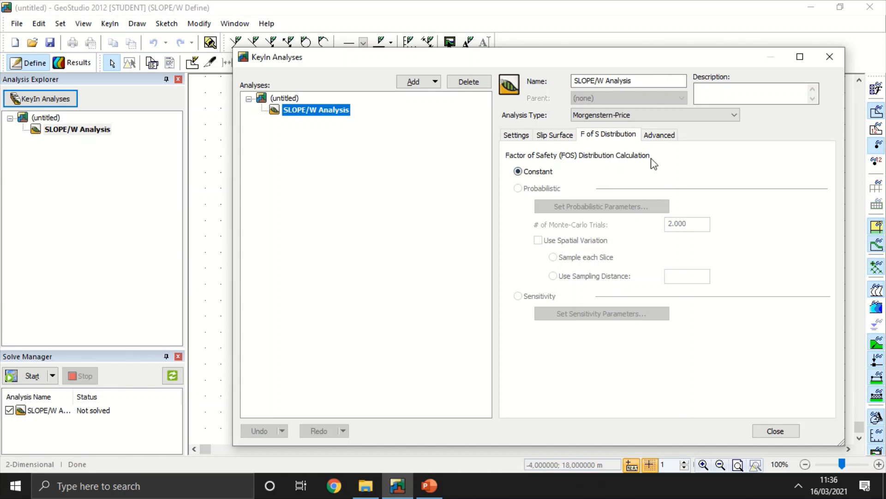
{"action": "left_click", "coordinate": [659, 134]}
{"action": "left_click", "coordinate": [516, 135]}
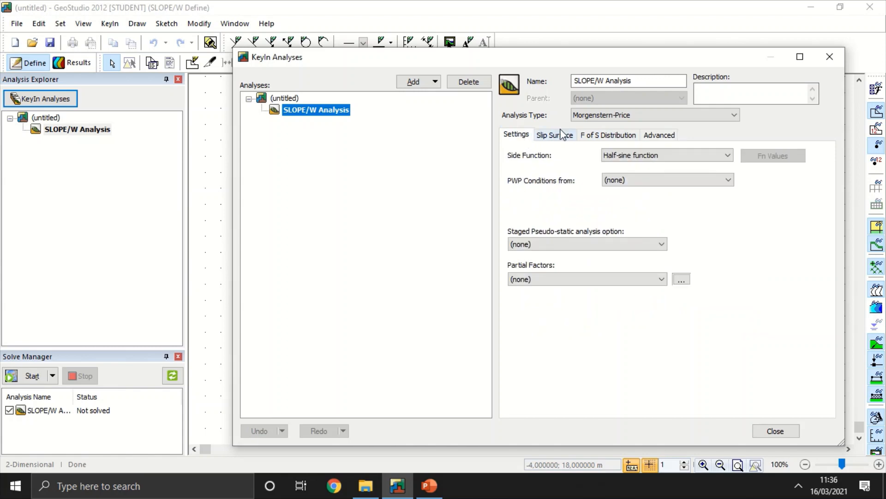
Step: Set the analysis type to Ordinary and close the analysis settings
{"action": "left_click", "coordinate": [603, 116]}
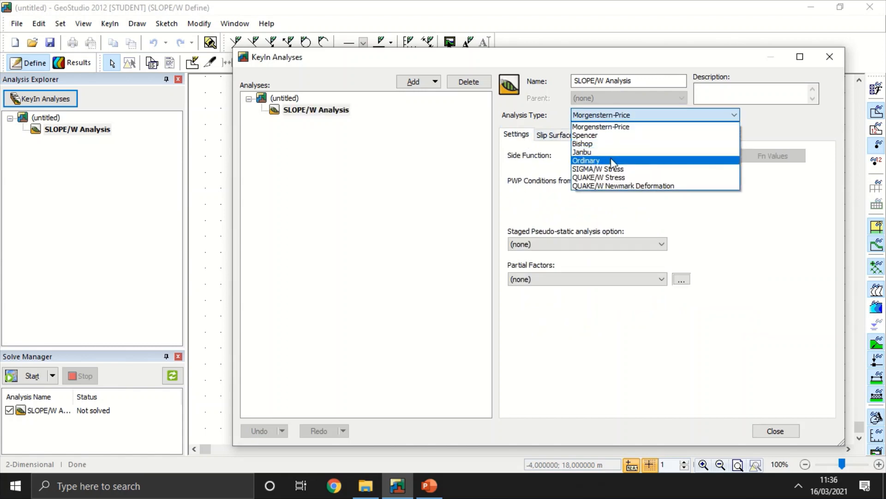
{"action": "left_click", "coordinate": [612, 161]}
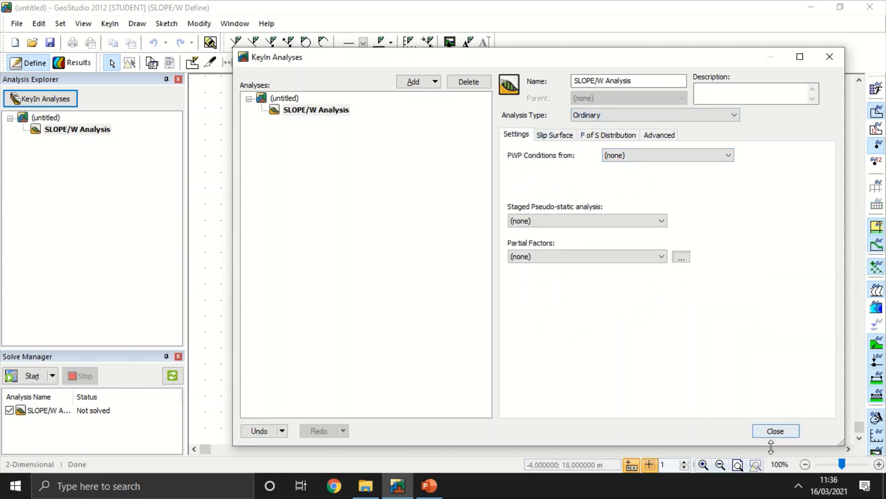
{"action": "left_click", "coordinate": [775, 430]}
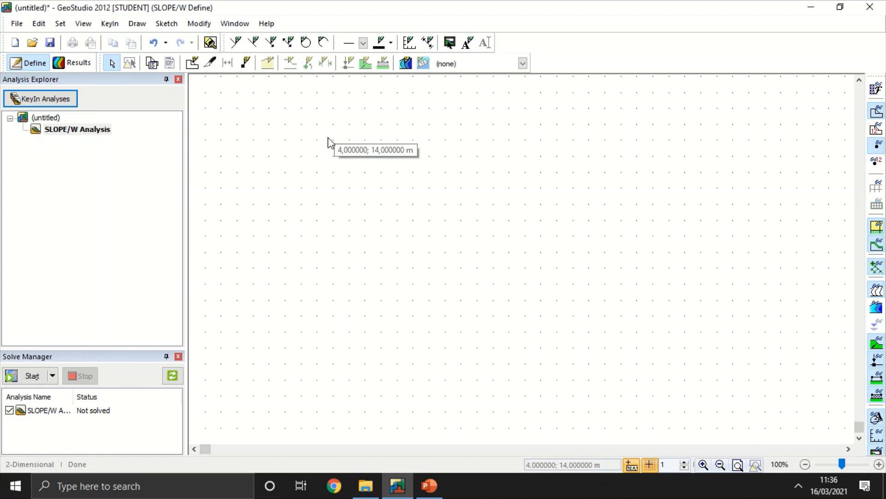
Step: Sketch a diagonal slope line from (15, 8) to about (28, 21) m
{"action": "left_click", "coordinate": [242, 44]}
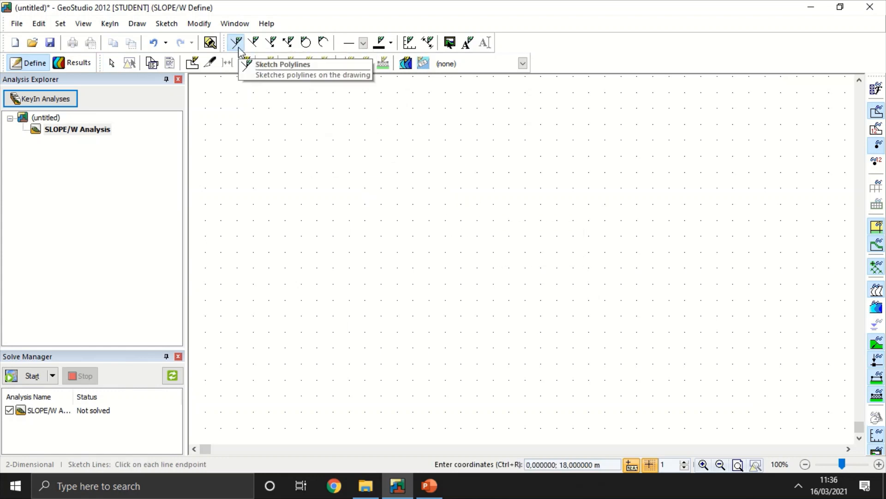
{"action": "left_click", "coordinate": [509, 240]}
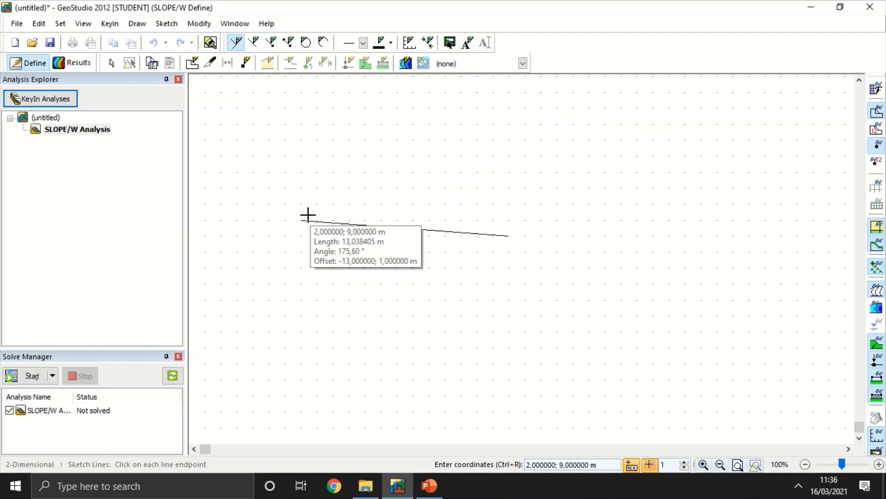
{"action": "left_click", "coordinate": [736, 167]}
{"action": "scroll", "coordinate": [736, 167], "scroll_direction": "down", "scroll_amount": 1}
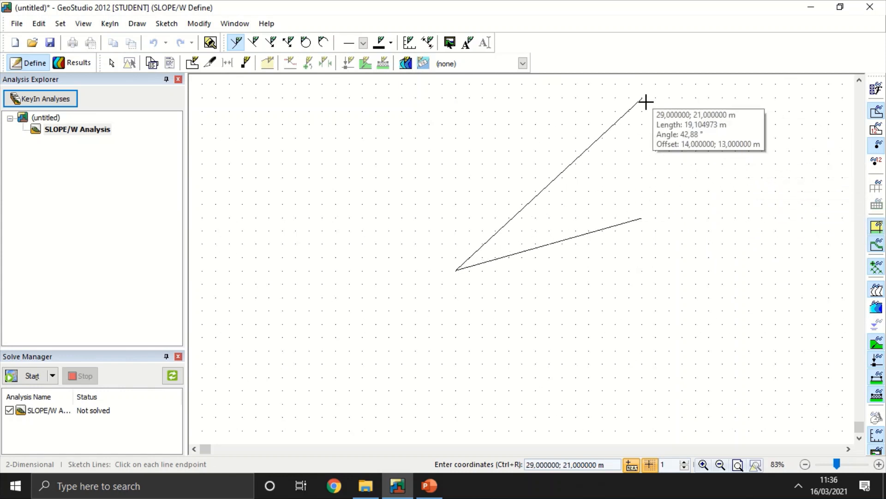
{"action": "left_click", "coordinate": [626, 95]}
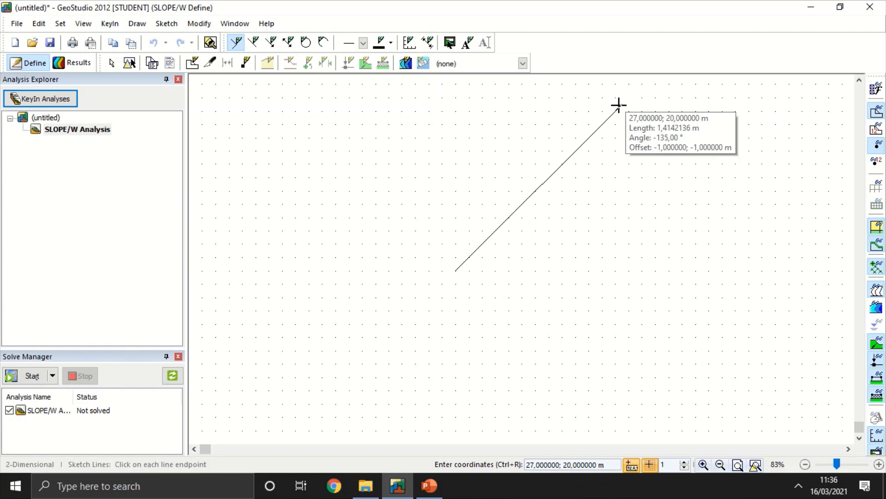
{"action": "key", "text": "Escape"}
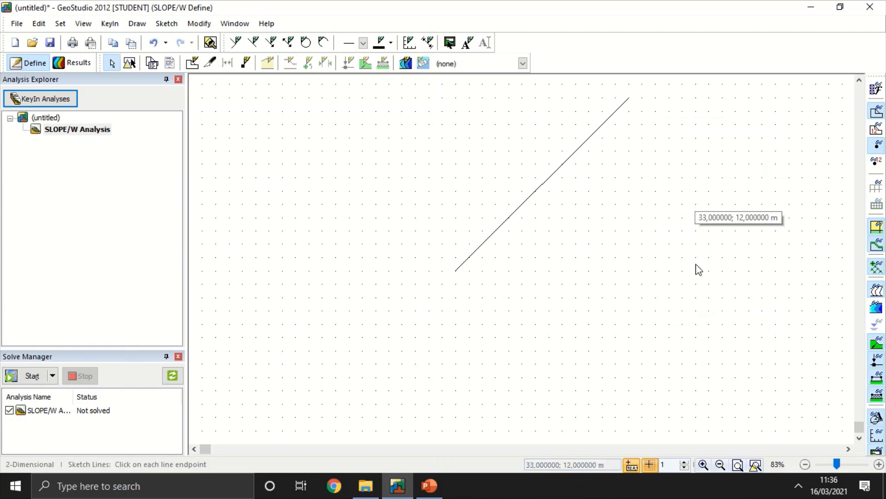
Step: Turn off the grid and delete the sketched diagonal line
{"action": "left_click", "coordinate": [650, 464]}
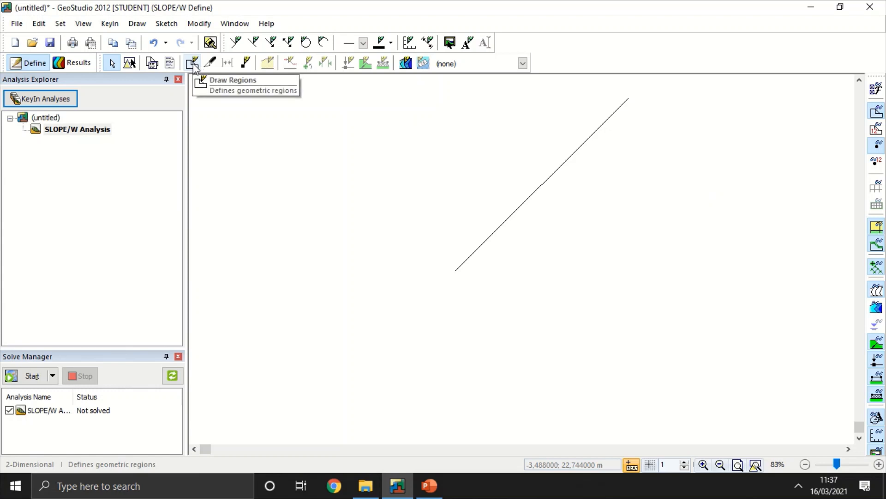
{"action": "left_click", "coordinate": [131, 65]}
{"action": "left_click", "coordinate": [542, 184]}
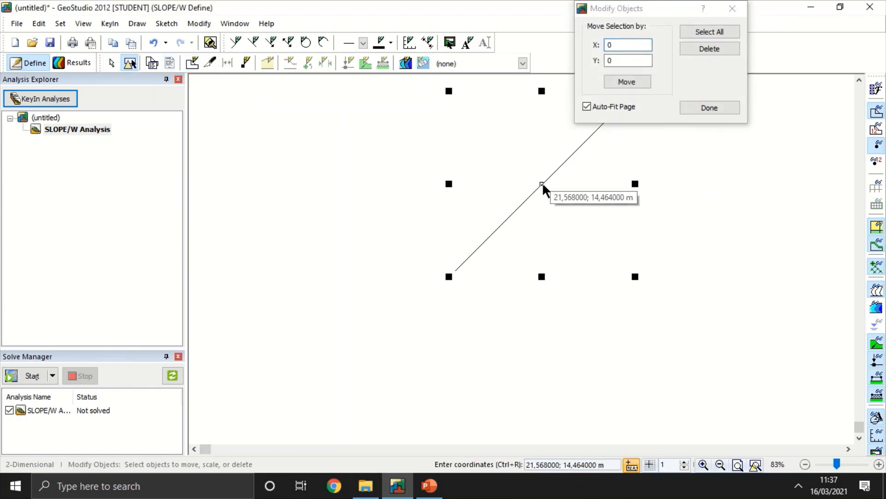
{"action": "left_click", "coordinate": [709, 48]}
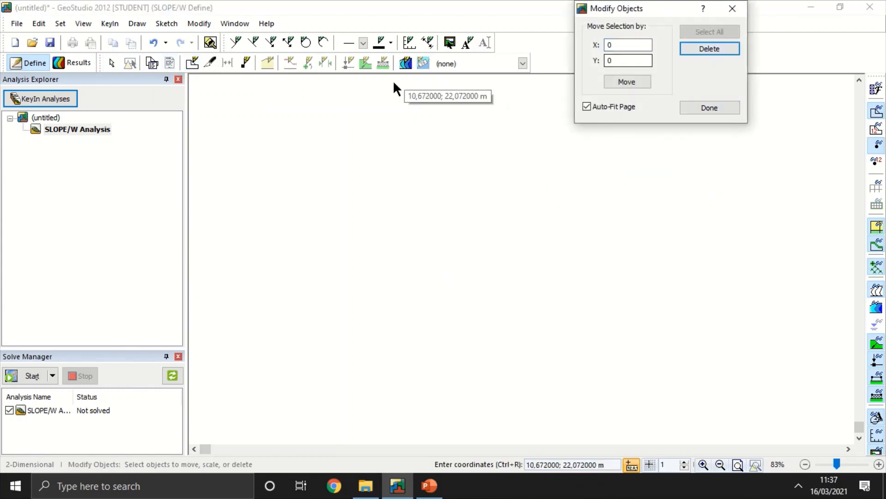
Step: Sketch a two-segment polyline from about (10.3, 6.5) up to (22.2, 17.9) and across to (27.4, 17.7) m
{"action": "left_click", "coordinate": [236, 44]}
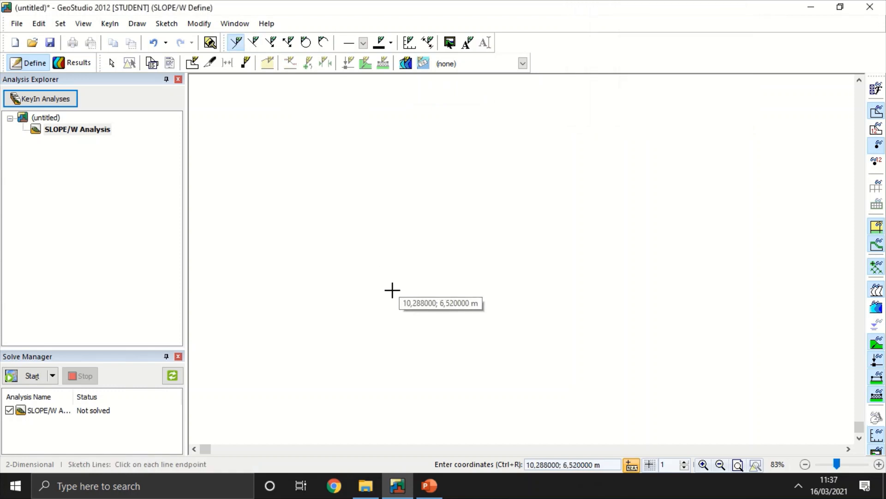
{"action": "left_click", "coordinate": [393, 290]}
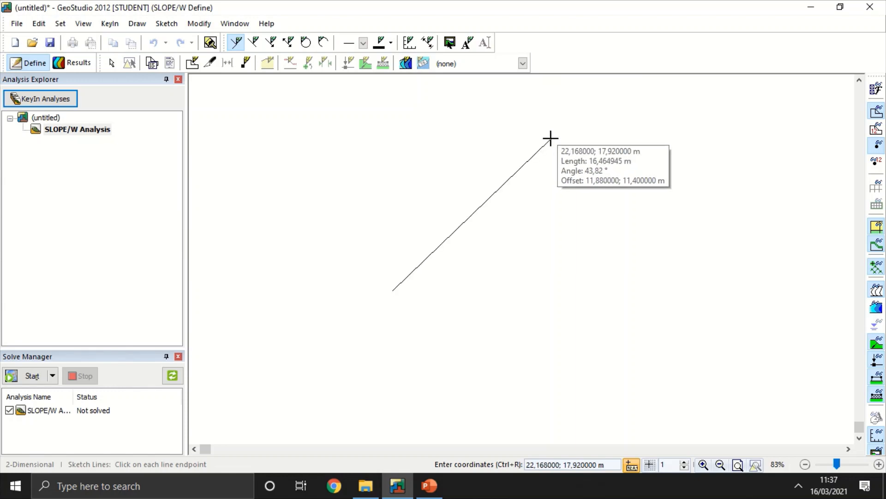
{"action": "left_click", "coordinate": [551, 138]}
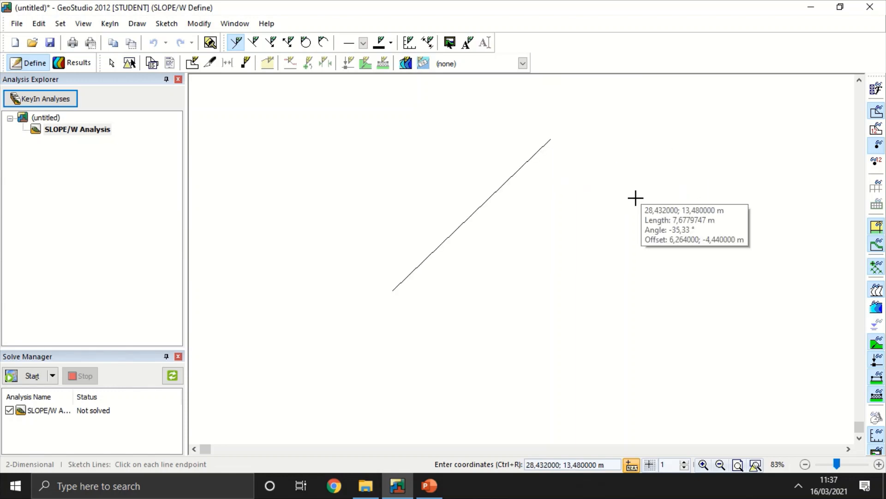
{"action": "left_click", "coordinate": [621, 142]}
{"action": "right_click", "coordinate": [622, 143]}
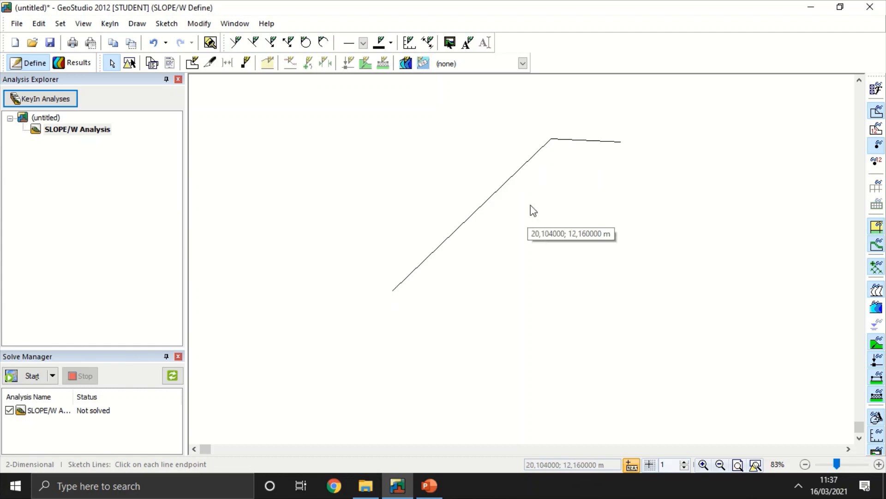
Step: Delete the short, nearly horizontal segment at the slope crest and finish modifying objects
{"action": "left_click", "coordinate": [130, 63]}
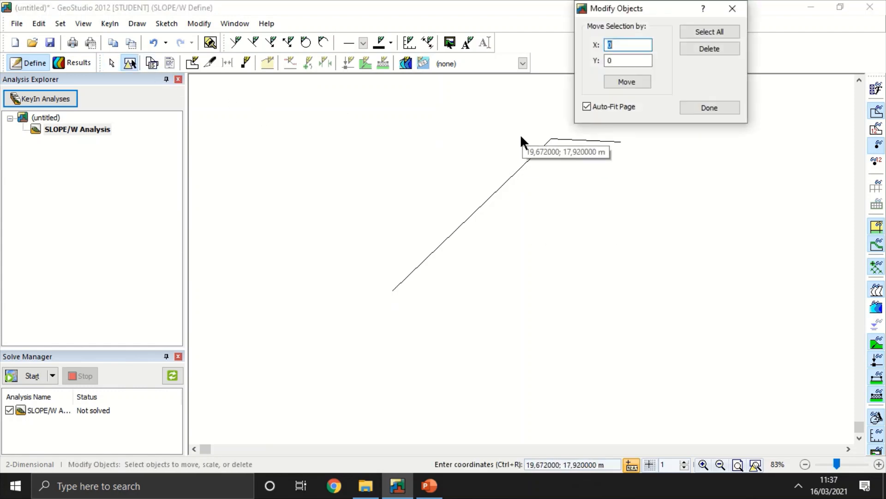
{"action": "left_click", "coordinate": [607, 140]}
{"action": "key", "text": "Delete"}
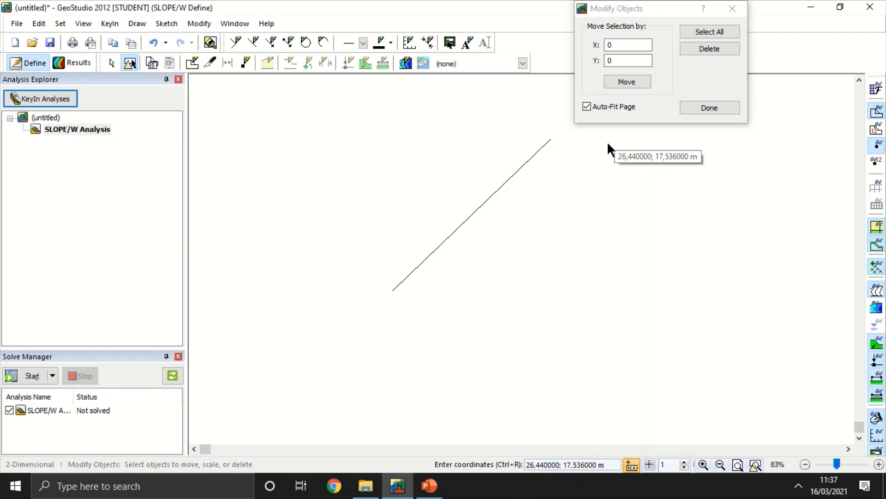
{"action": "left_click", "coordinate": [722, 108]}
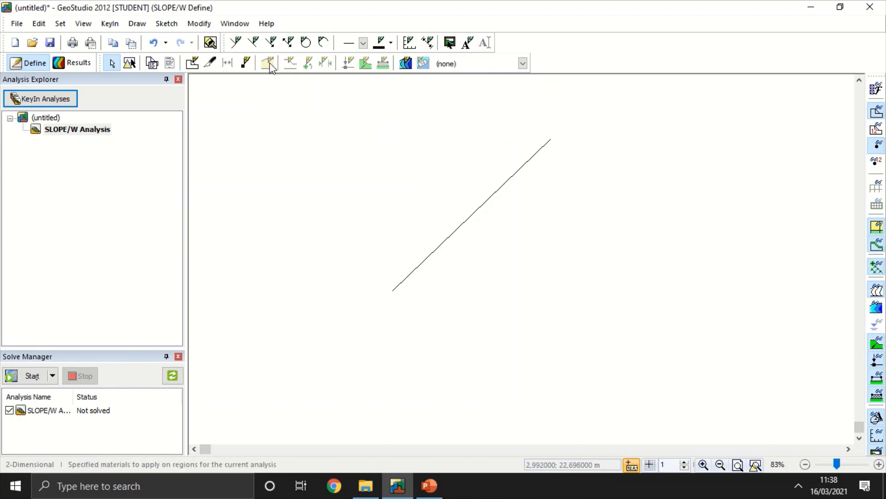
Step: Turn on the grid and sketch the outline around the slope through (10, 7), (-3, 7), (-3, -2), (40, -2), (40, 18) and (22, 18) m
{"action": "left_click", "coordinate": [233, 46]}
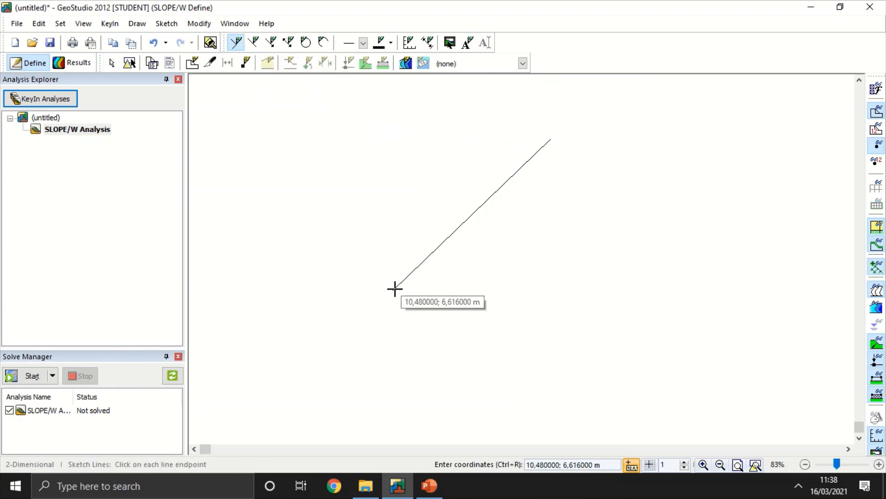
{"action": "left_click", "coordinate": [650, 464]}
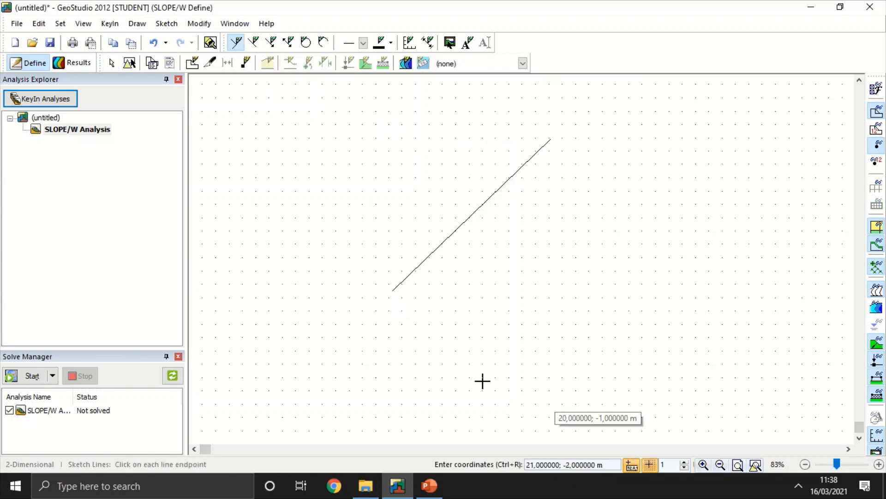
{"action": "left_click", "coordinate": [389, 285]}
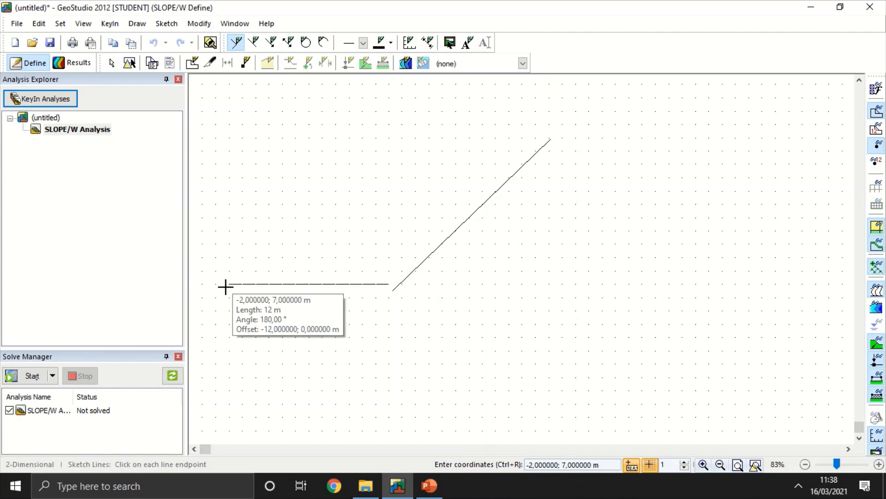
{"action": "left_click", "coordinate": [216, 284]}
{"action": "left_click", "coordinate": [215, 404]}
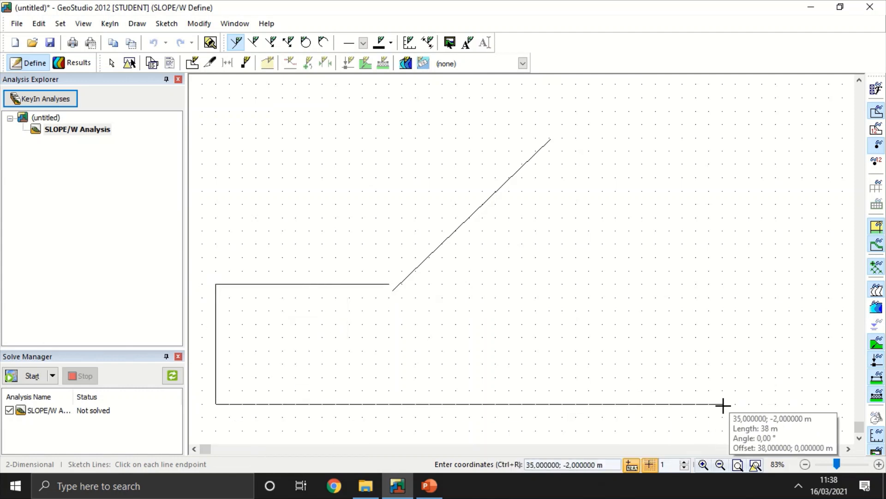
{"action": "left_click", "coordinate": [791, 407]}
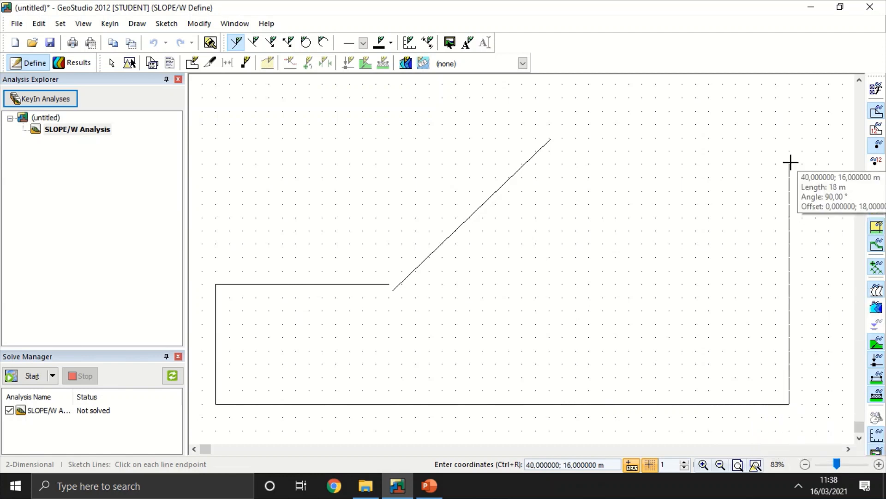
{"action": "left_click", "coordinate": [786, 138]}
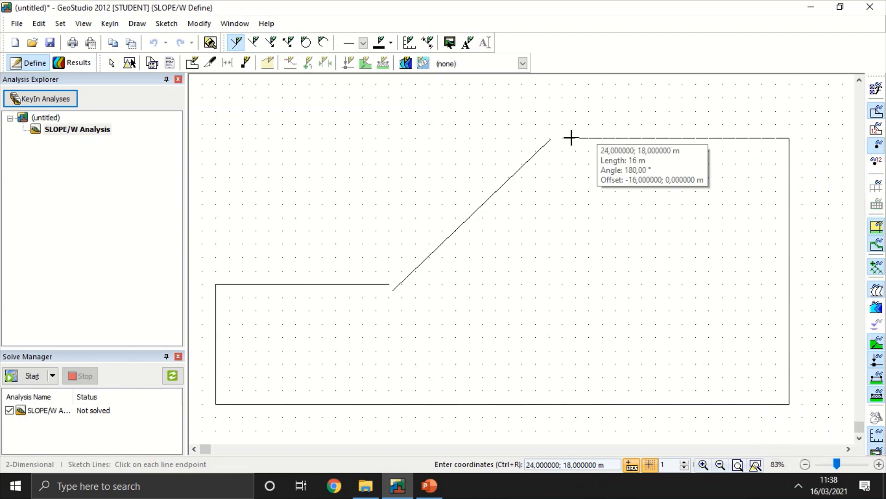
{"action": "left_click", "coordinate": [553, 138]}
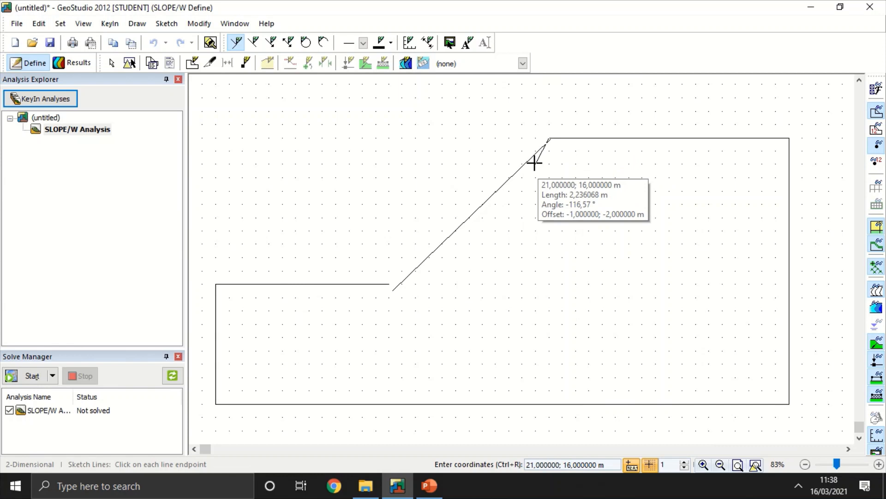
{"action": "right_click", "coordinate": [548, 138]}
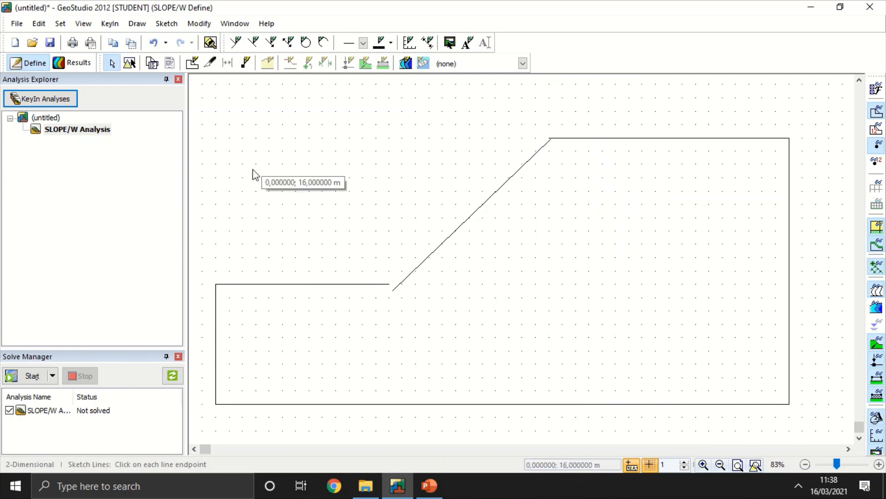
Step: Try to resize and move the diagonal slope line so its ends meet the toe at (10, 7) m and the crest at (22, 18) m
{"action": "left_click", "coordinate": [130, 63]}
{"action": "left_click", "coordinate": [399, 284]}
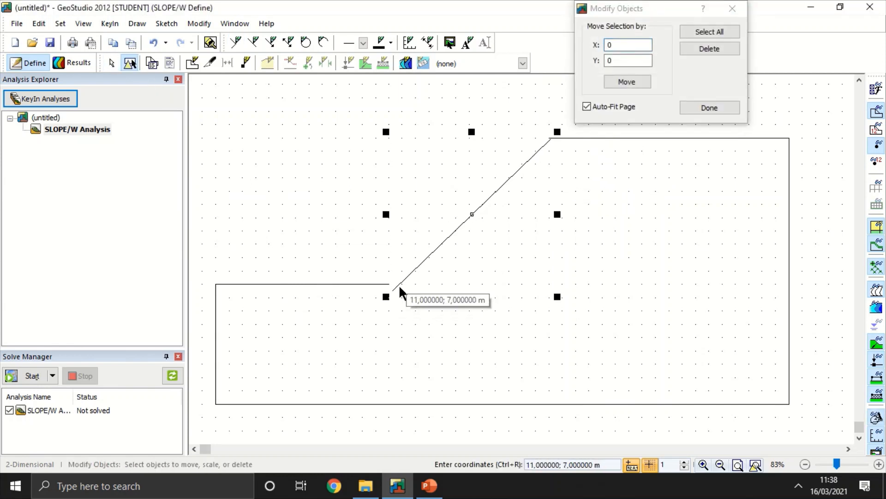
{"action": "left_click_drag", "start_coordinate": [386, 296], "coordinate": [387, 284]}
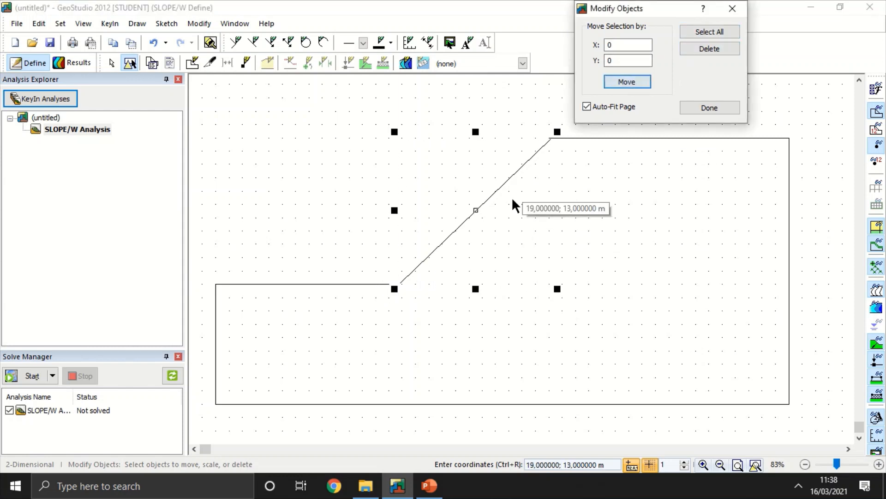
{"action": "mouse_move", "coordinate": [437, 242]}
{"action": "left_mouse_down"}
{"action": "mouse_move", "coordinate": [425, 241]}
{"action": "mouse_move", "coordinate": [432, 244]}
{"action": "left_mouse_up"}
{"action": "left_click", "coordinate": [433, 245]}
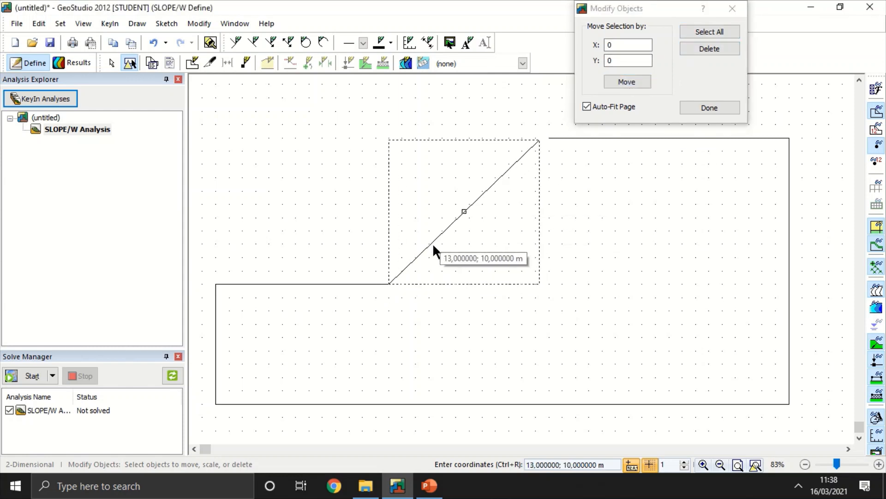
{"action": "left_click", "coordinate": [549, 139]}
{"action": "left_click", "coordinate": [537, 146]}
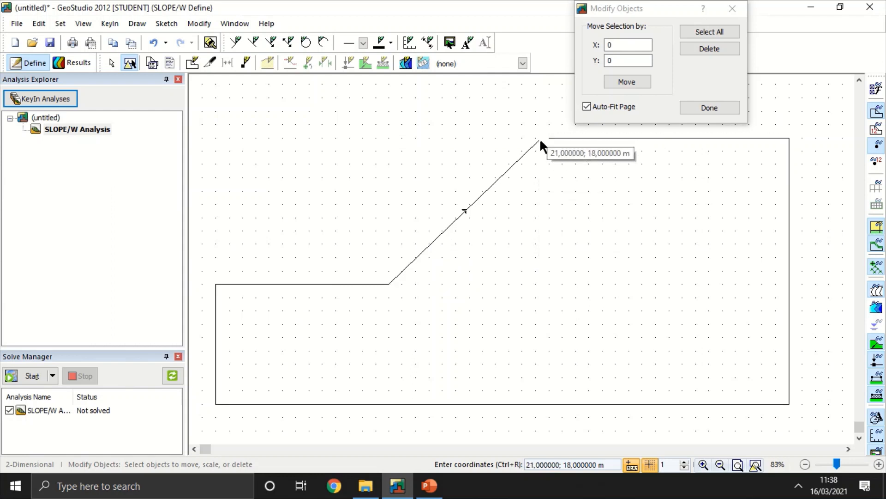
{"action": "mouse_move", "coordinate": [540, 141]}
{"action": "left_mouse_down"}
{"action": "mouse_move", "coordinate": [552, 125]}
{"action": "mouse_move", "coordinate": [547, 133]}
{"action": "left_mouse_up"}
{"action": "left_click", "coordinate": [536, 144]}
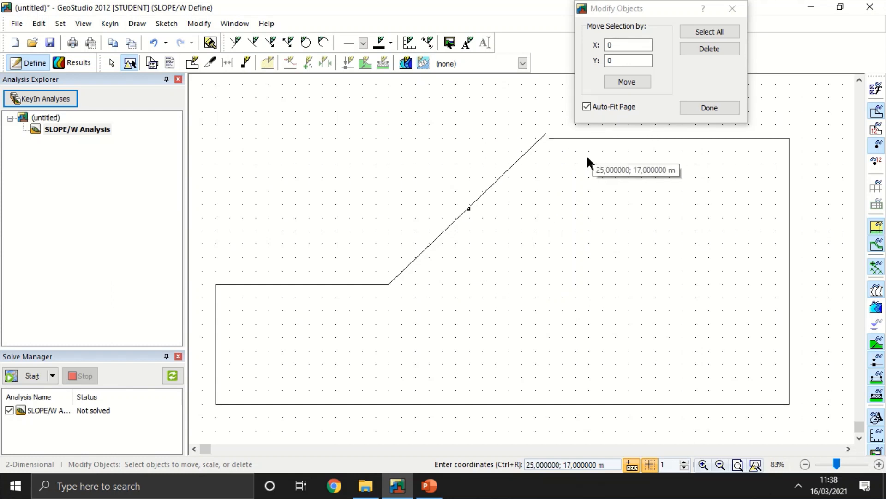
Step: Set the grid spacing to 0.5 m and finish modifying objects
{"action": "left_click", "coordinate": [685, 468]}
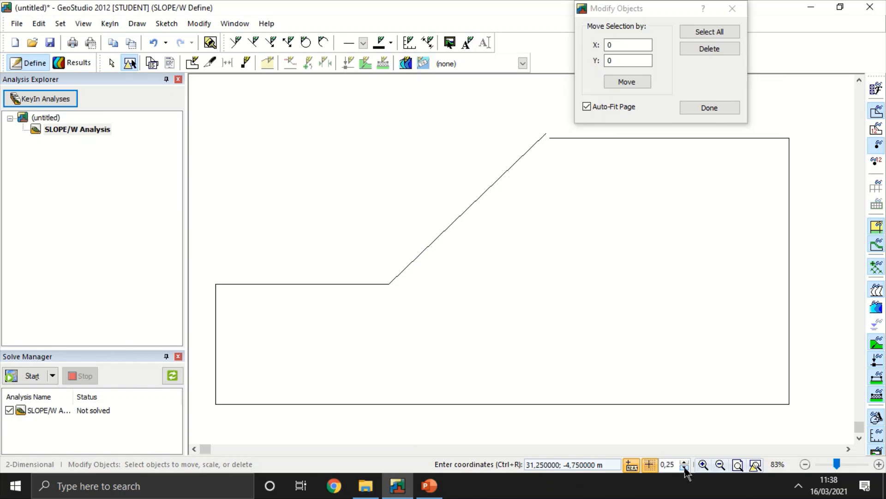
{"action": "left_click", "coordinate": [685, 462]}
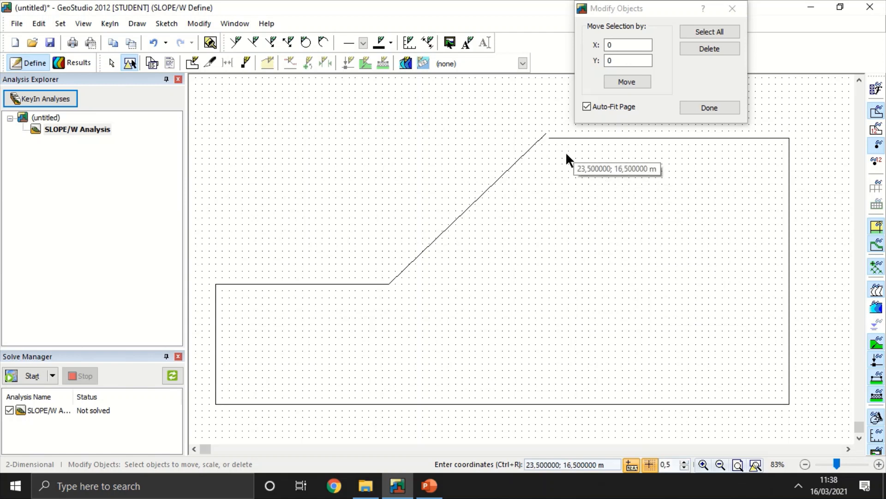
{"action": "left_click", "coordinate": [691, 111]}
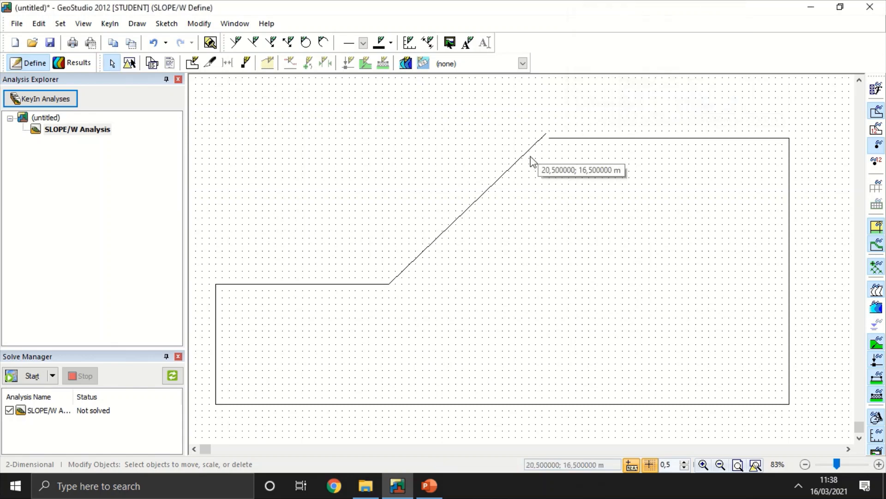
Step: Select all sketched lines of the slope outline, delete them and finish modifying objects
{"action": "left_click", "coordinate": [130, 63]}
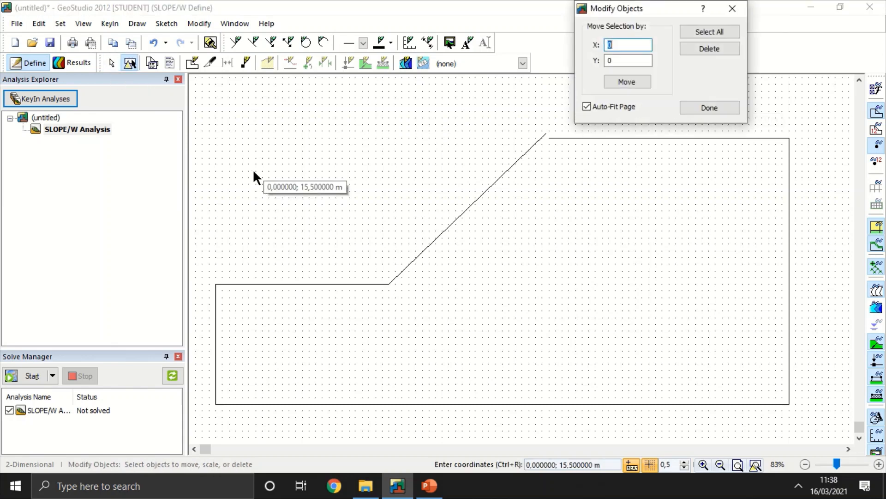
{"action": "left_click_drag", "start_coordinate": [203, 104], "coordinate": [826, 427]}
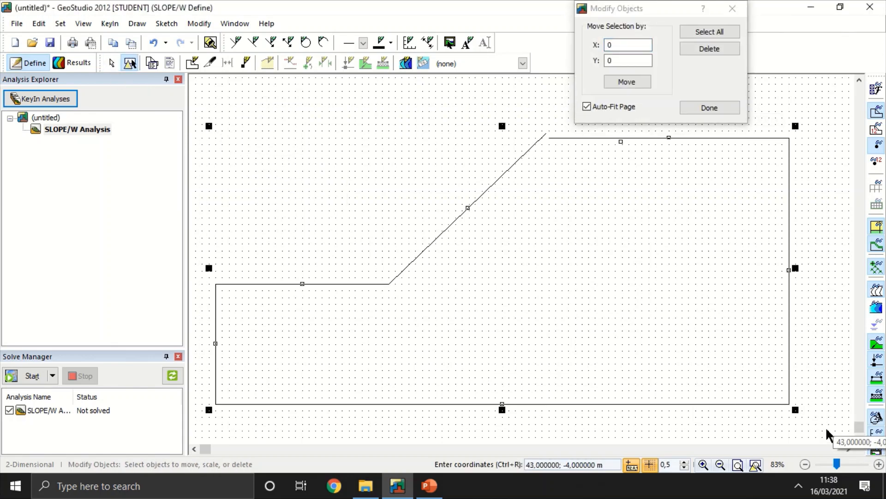
{"action": "key", "text": "Delete"}
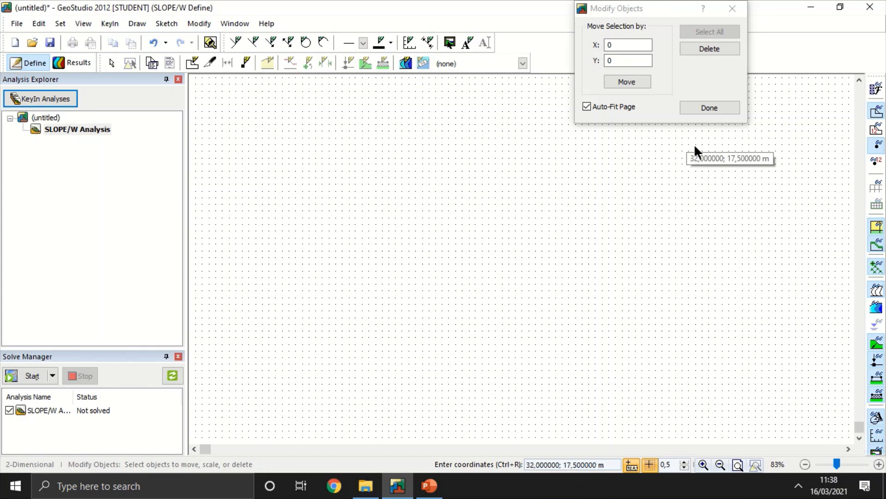
{"action": "left_click", "coordinate": [698, 108]}
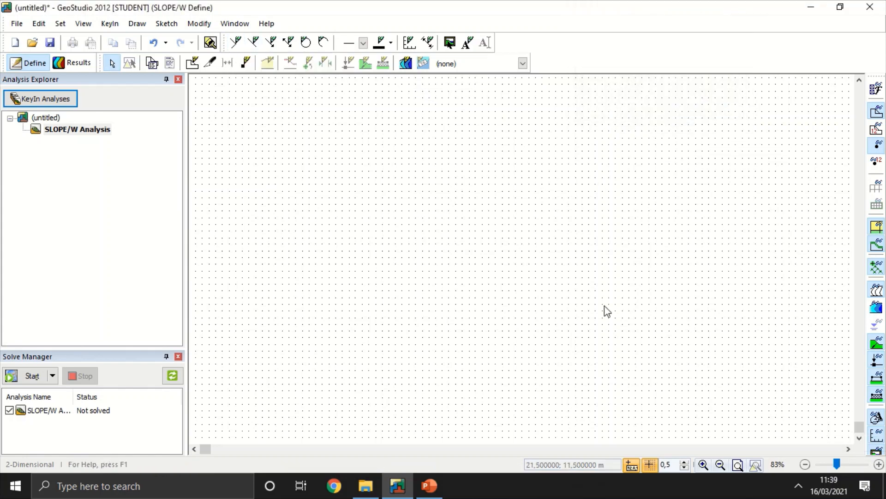
Step: Sketch the ground surface polyline through (4, 4.5), (16.5, 4.5), (31, 19) and (44, 19) m
{"action": "left_click", "coordinate": [236, 42]}
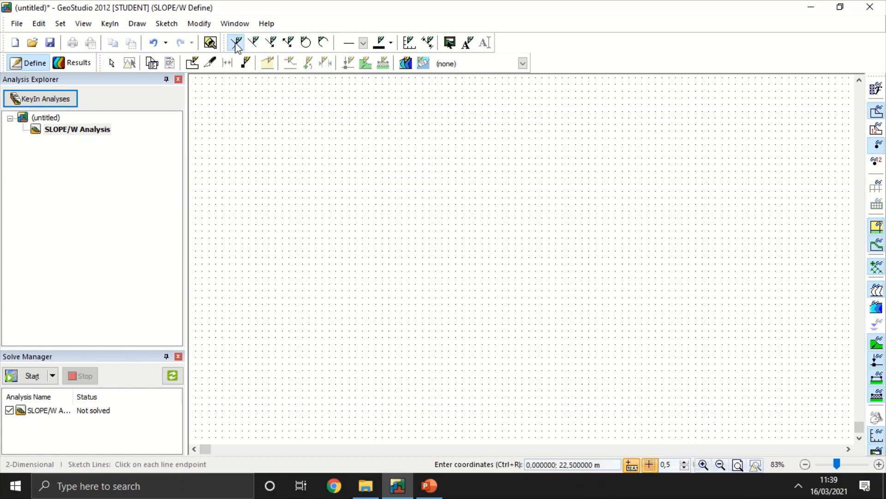
{"action": "left_click", "coordinate": [309, 317]}
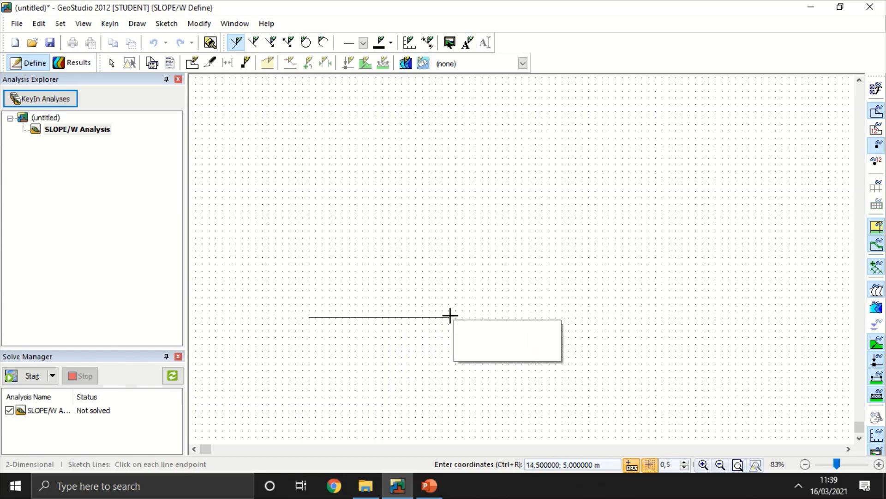
{"action": "left_click", "coordinate": [475, 317]}
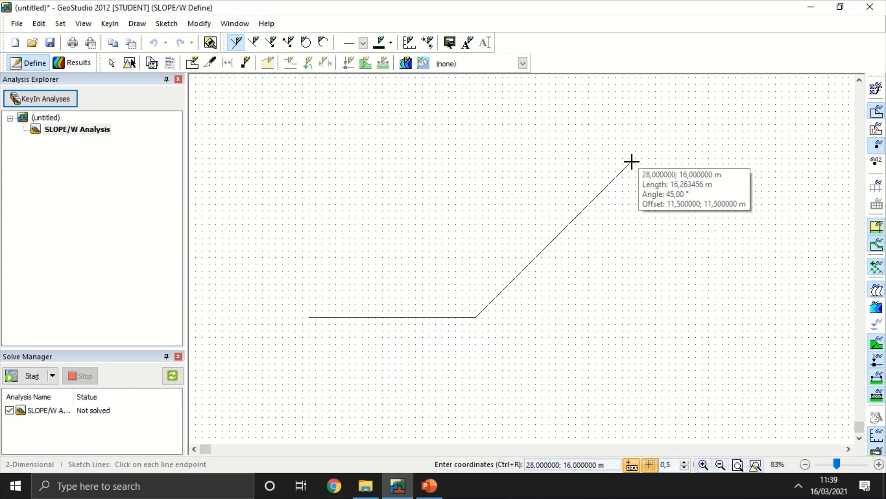
{"action": "left_click", "coordinate": [668, 126]}
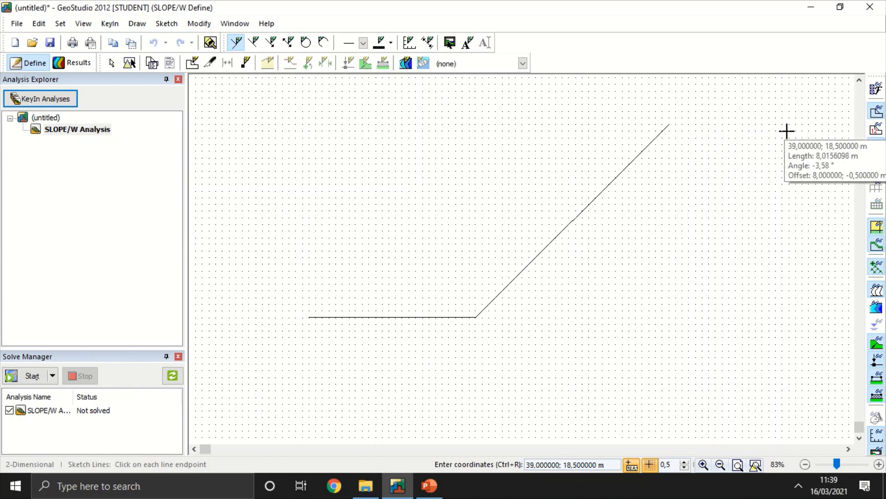
{"action": "left_click", "coordinate": [840, 123]}
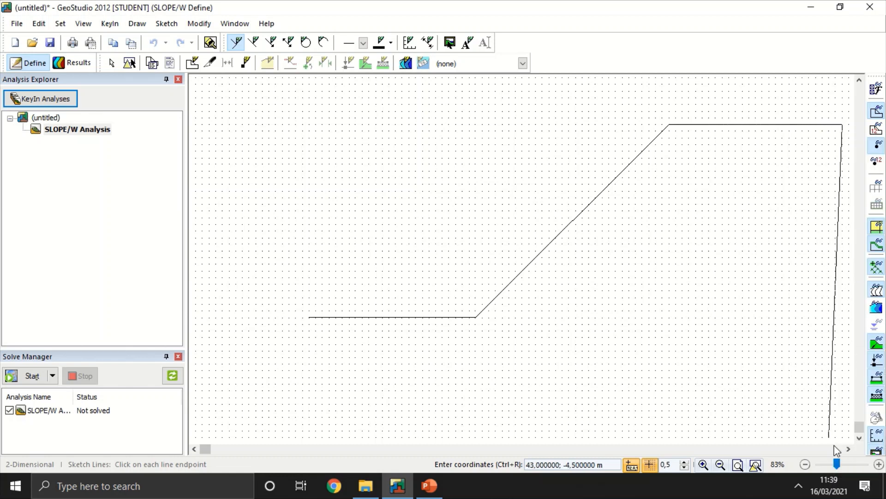
Step: Continue the polyline through (44, -3.5), (0, -3.5) and (0, 4.5) m, close it onto the lower ground line and end the sketch
{"action": "scroll", "coordinate": [843, 434], "scroll_direction": "down", "scroll_amount": 1}
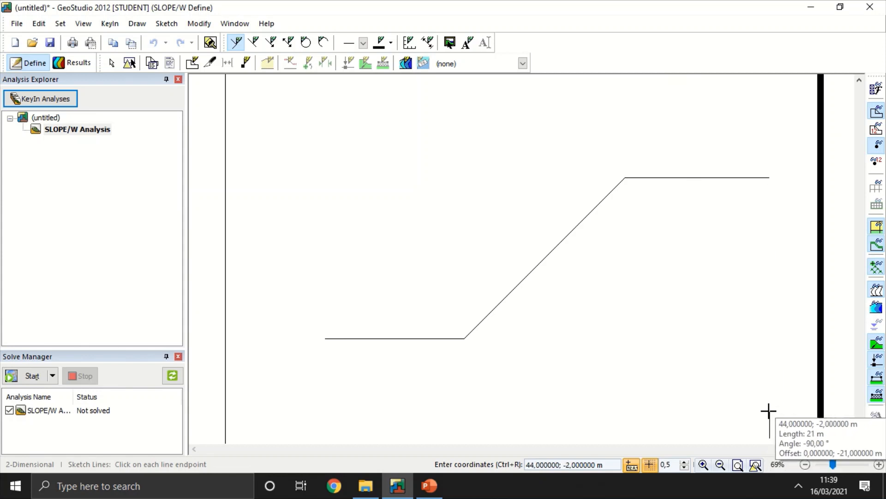
{"action": "left_click", "coordinate": [770, 427]}
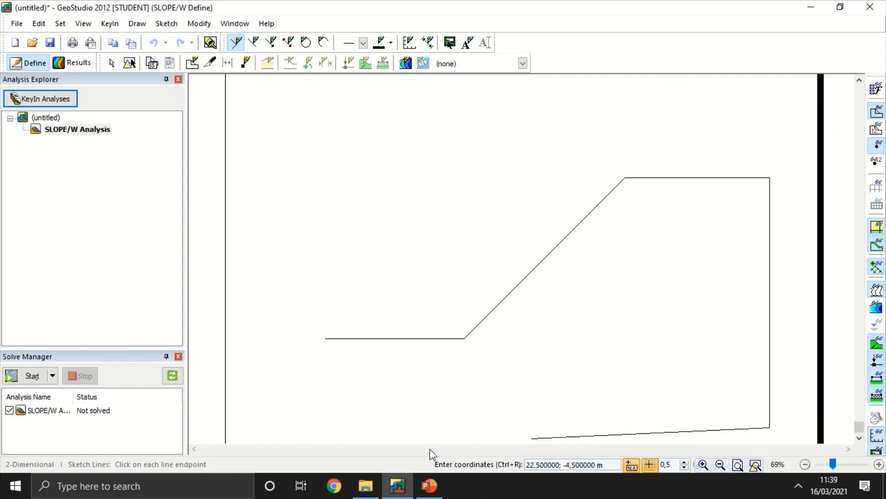
{"action": "left_click", "coordinate": [282, 427]}
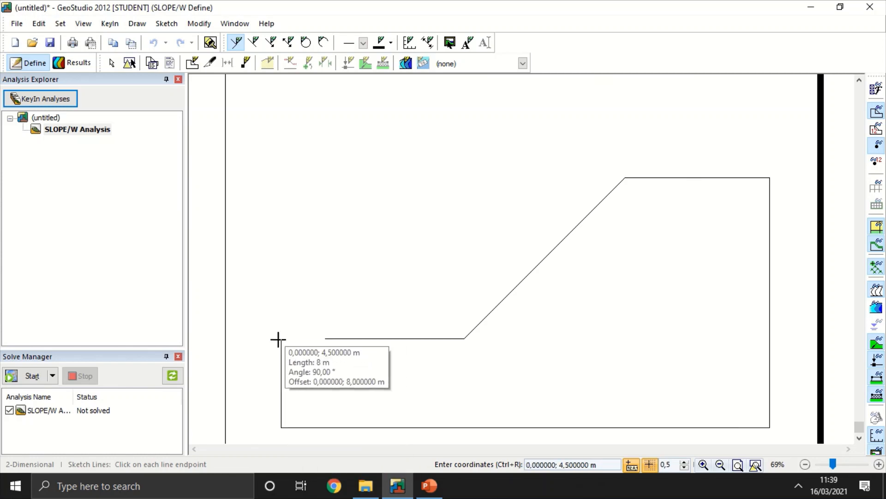
{"action": "left_click", "coordinate": [281, 338]}
{"action": "left_click", "coordinate": [328, 338]}
{"action": "scroll", "coordinate": [325, 339], "scroll_direction": "up", "scroll_amount": 3}
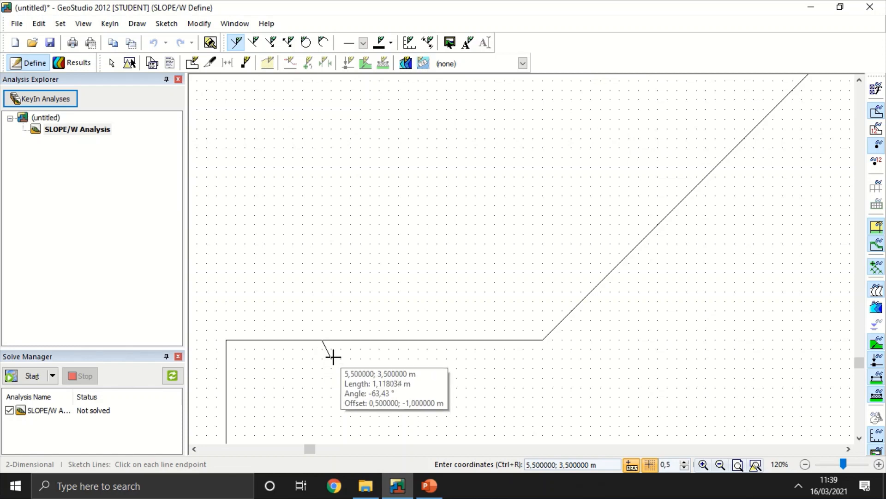
{"action": "key", "text": "Escape"}
{"action": "scroll", "coordinate": [491, 323], "scroll_direction": "down", "scroll_amount": 3}
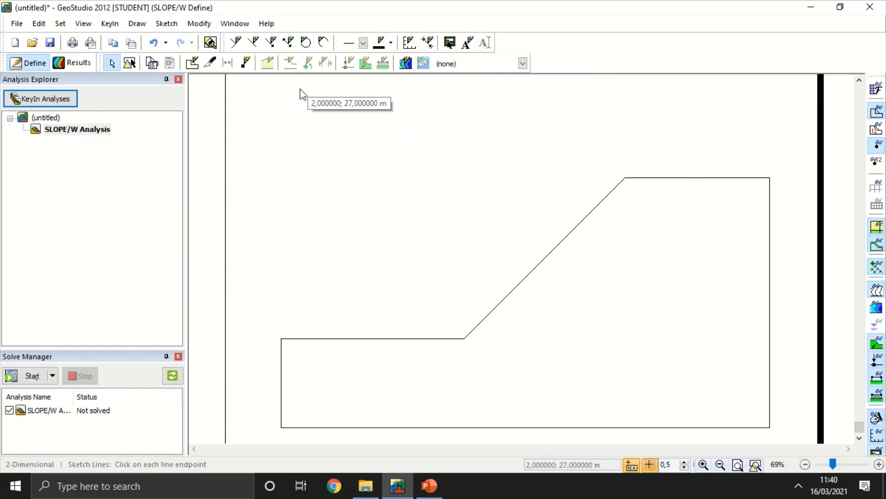
{"action": "left_click", "coordinate": [199, 70]}
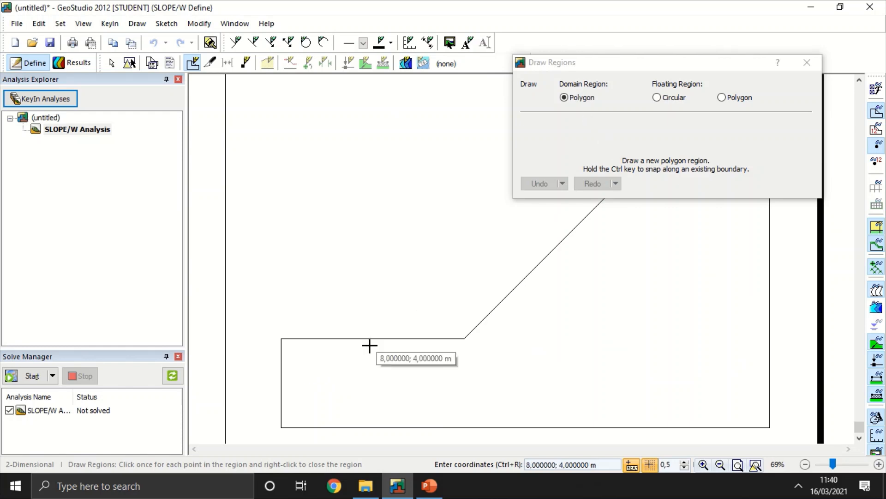
{"action": "left_click", "coordinate": [279, 339]}
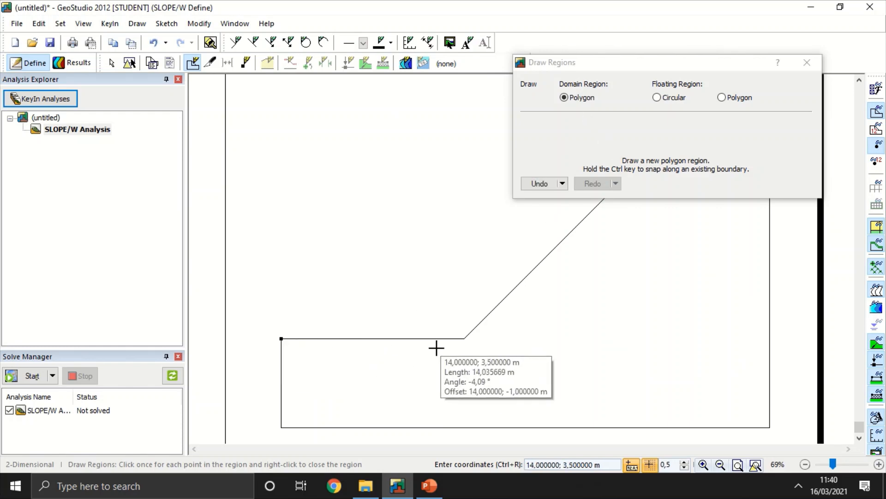
{"action": "left_click_drag", "start_coordinate": [678, 60], "coordinate": [649, 18]}
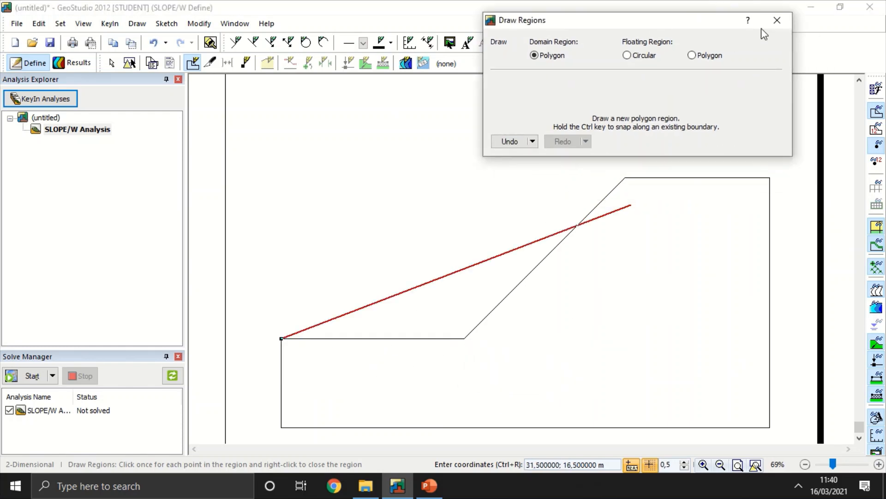
{"action": "left_click", "coordinate": [777, 20]}
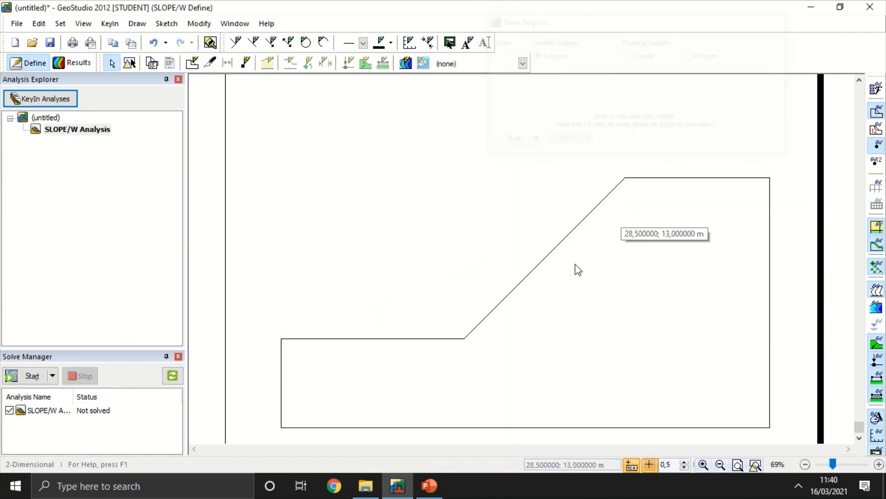
Step: Draw a polygon domain region over the outline through (0, 4.5), (16.5, 4.5), (31, 19), (44, 19), (44, -3.5) and (0, -3.5) m
{"action": "left_click", "coordinate": [192, 62]}
{"action": "left_click", "coordinate": [281, 338]}
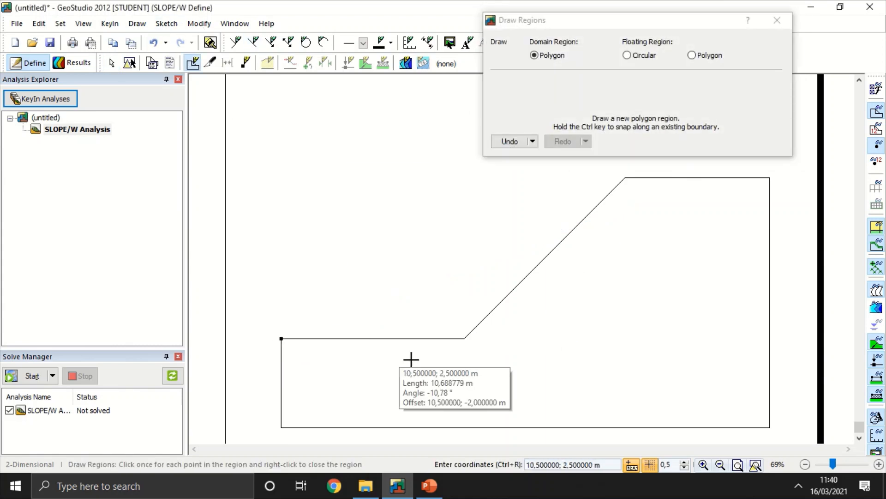
{"action": "left_click", "coordinate": [464, 338]}
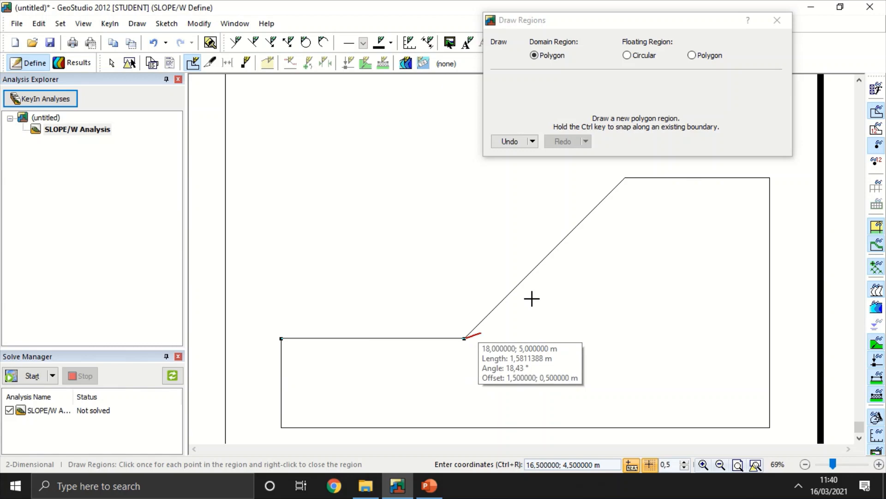
{"action": "left_click", "coordinate": [625, 178]}
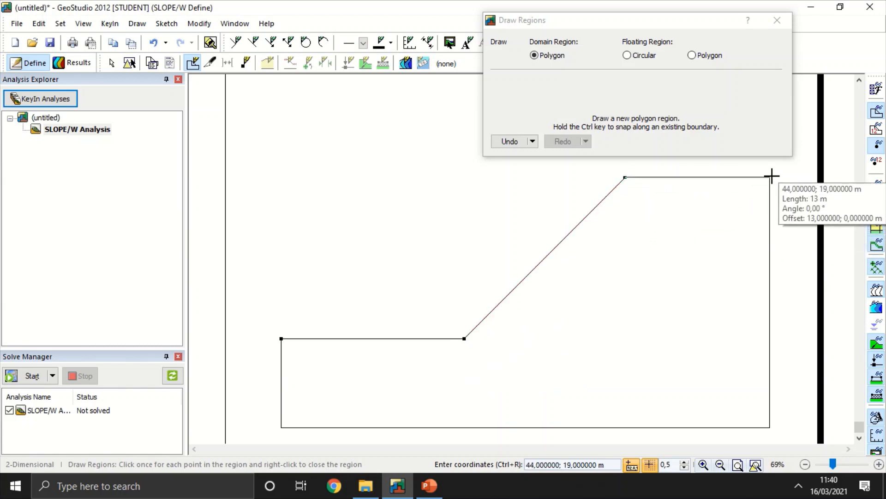
{"action": "left_click", "coordinate": [769, 178]}
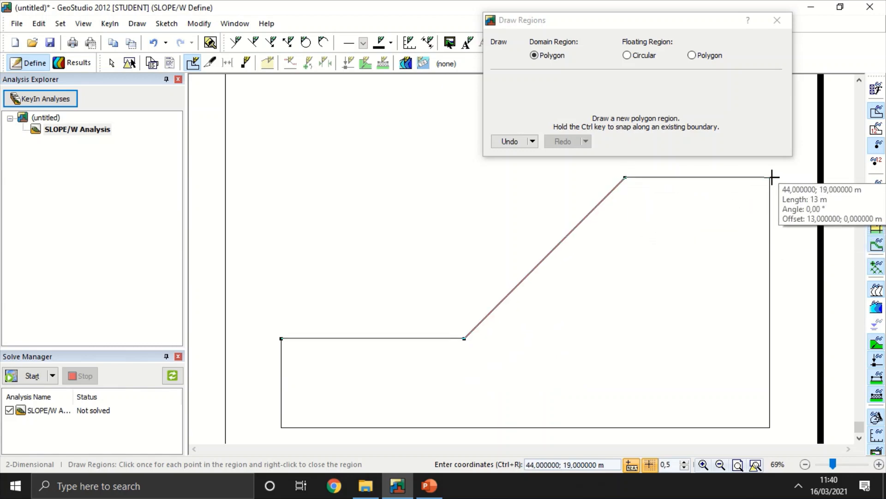
{"action": "left_click", "coordinate": [769, 426]}
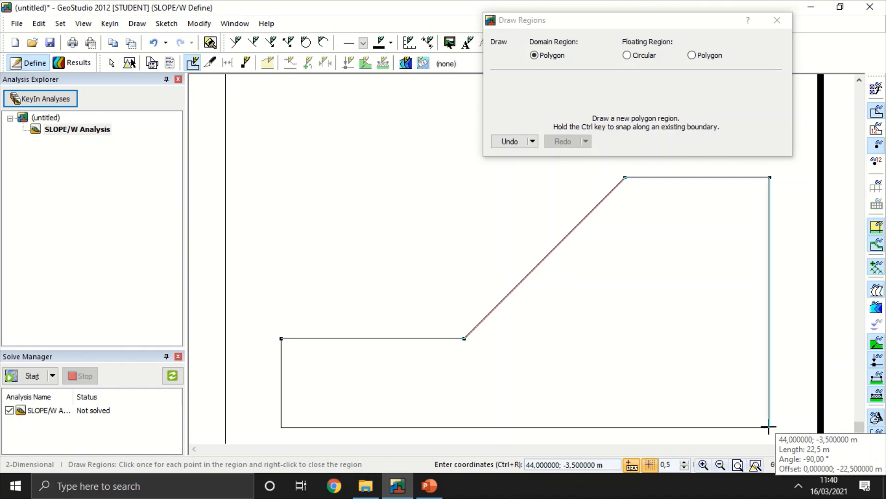
{"action": "left_click", "coordinate": [282, 426]}
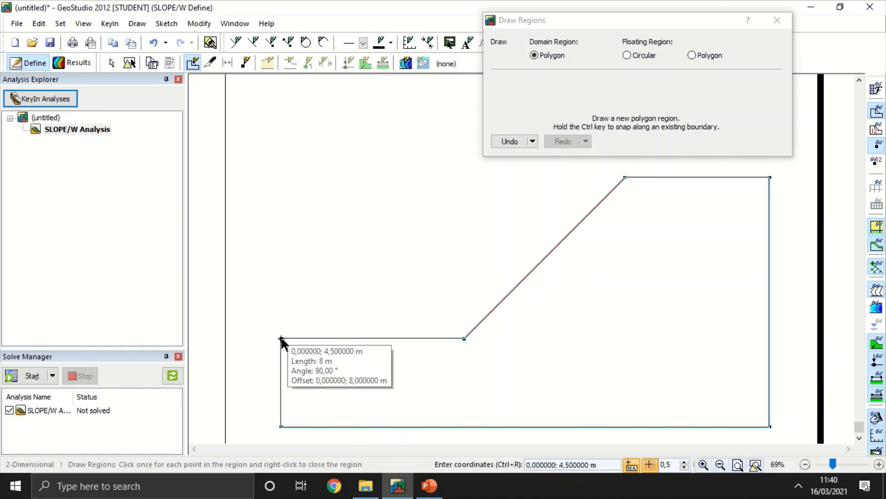
{"action": "left_click", "coordinate": [282, 340]}
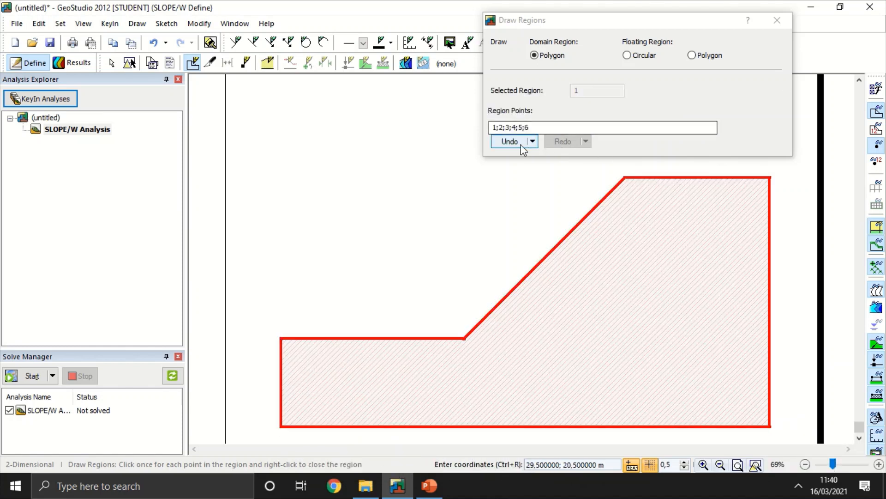
{"action": "left_click", "coordinate": [777, 19]}
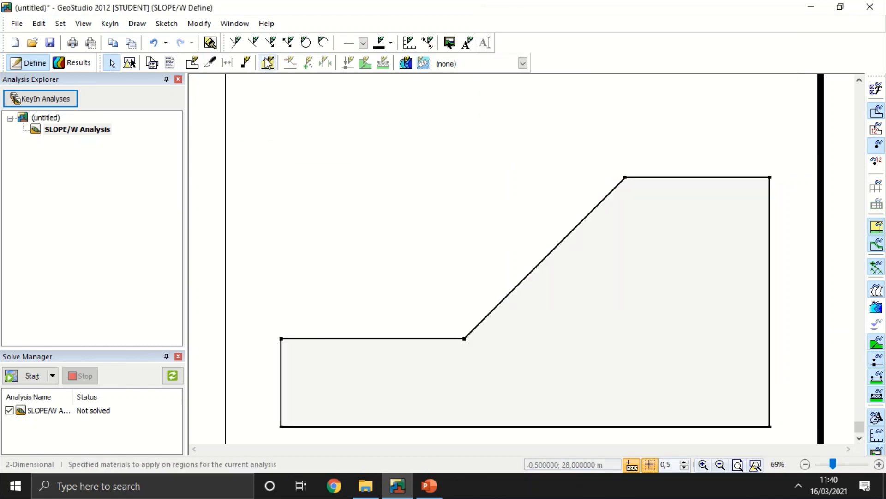
{"action": "left_click", "coordinate": [193, 63]}
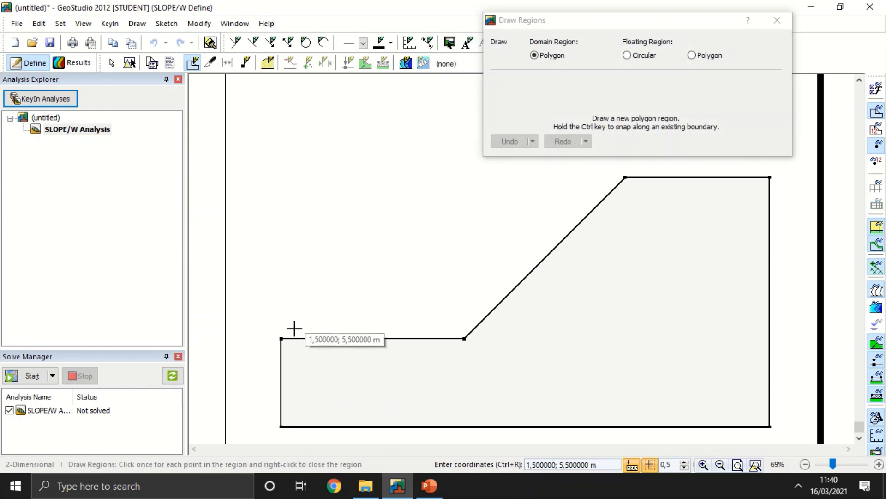
{"action": "left_click", "coordinate": [777, 19]}
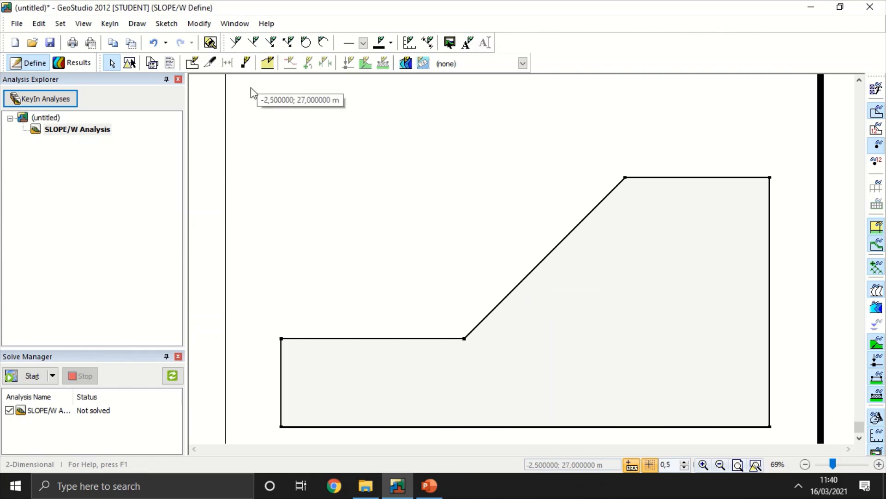
Step: Add a new region material named soil and give it a dark orange color
{"action": "left_click", "coordinate": [268, 63]}
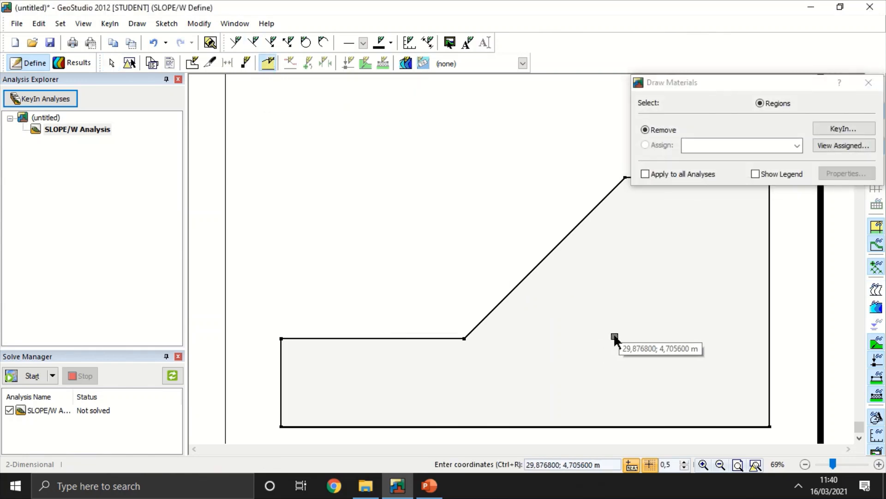
{"action": "left_click_drag", "start_coordinate": [710, 83], "coordinate": [631, 59]}
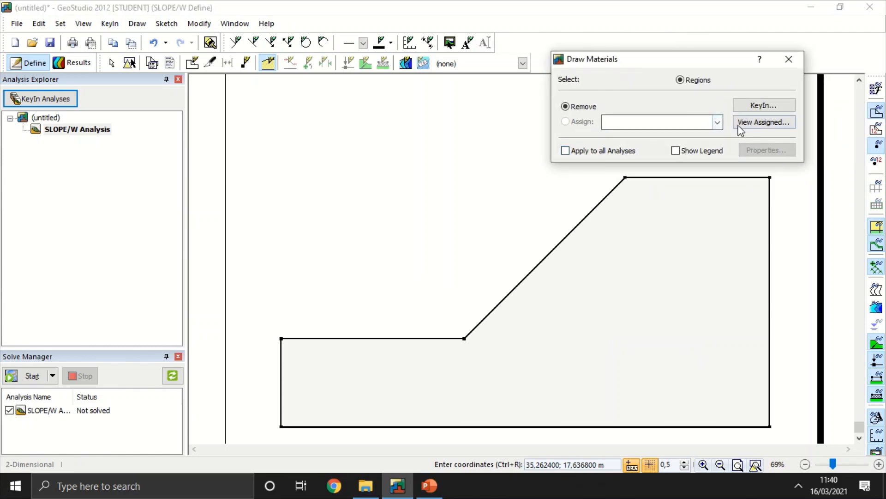
{"action": "left_click", "coordinate": [758, 106]}
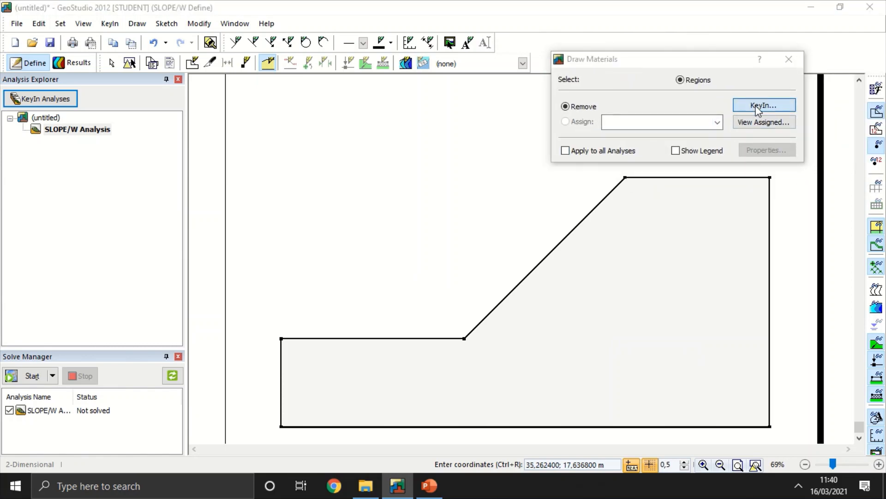
{"action": "left_click", "coordinate": [764, 179]}
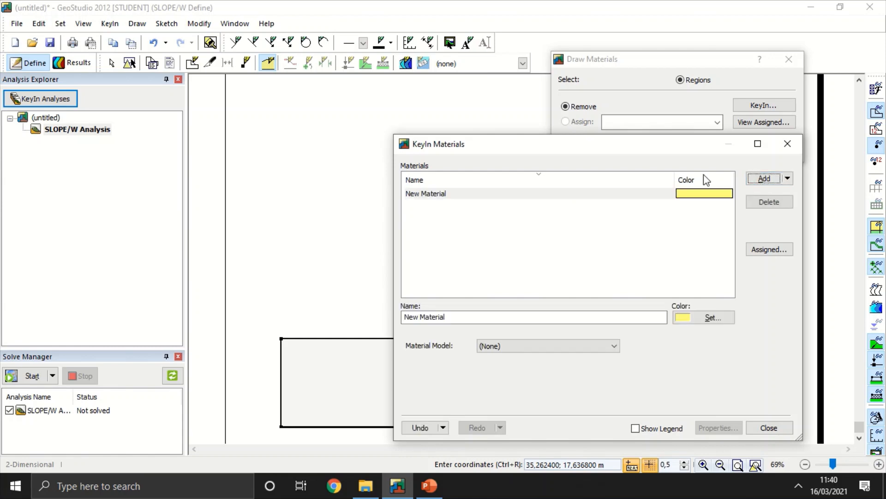
{"action": "left_click", "coordinate": [528, 318]}
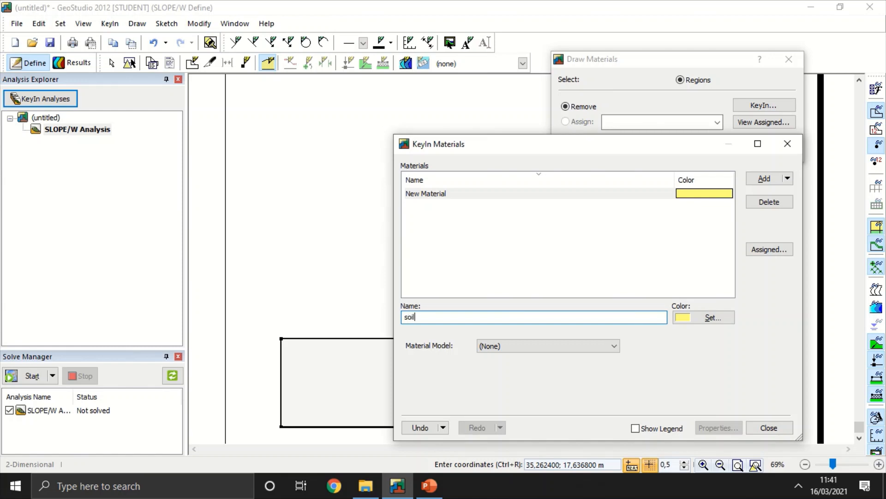
{"action": "left_click", "coordinate": [725, 315]}
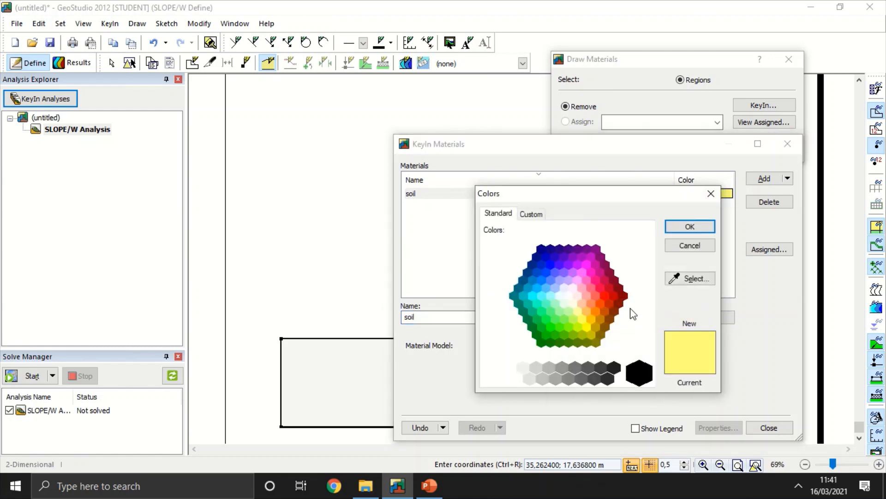
{"action": "left_click", "coordinate": [613, 301]}
{"action": "left_click", "coordinate": [598, 315]}
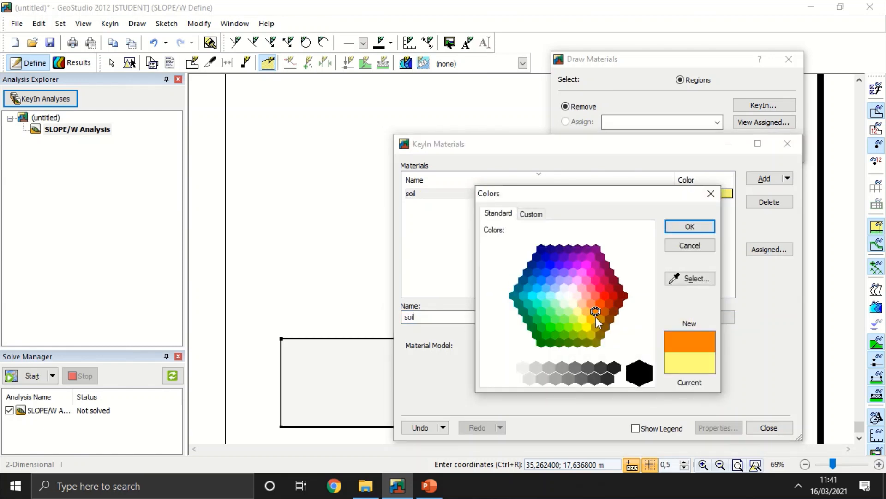
{"action": "left_click", "coordinate": [605, 311]}
{"action": "left_click", "coordinate": [689, 229]}
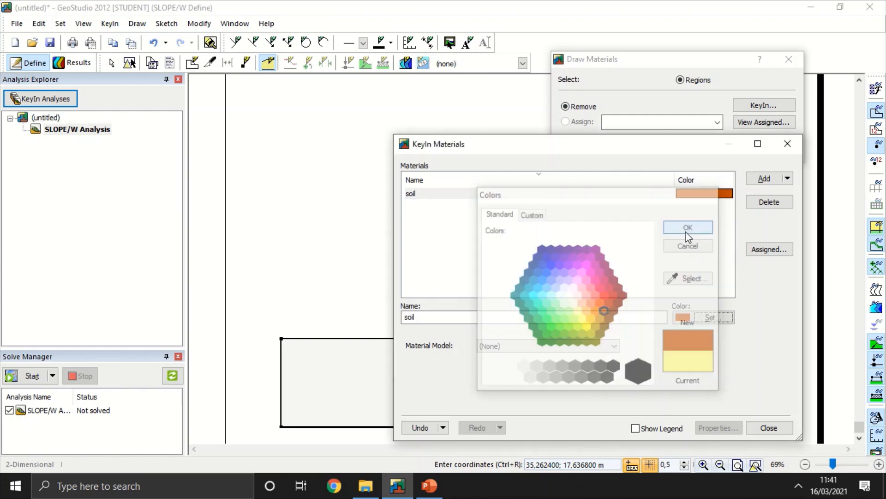
Step: Give the soil material the Mohr-Coulomb model with unit weight 17 kN/m³, cohesion 20 kPa and phi 8°
{"action": "left_click", "coordinate": [526, 349]}
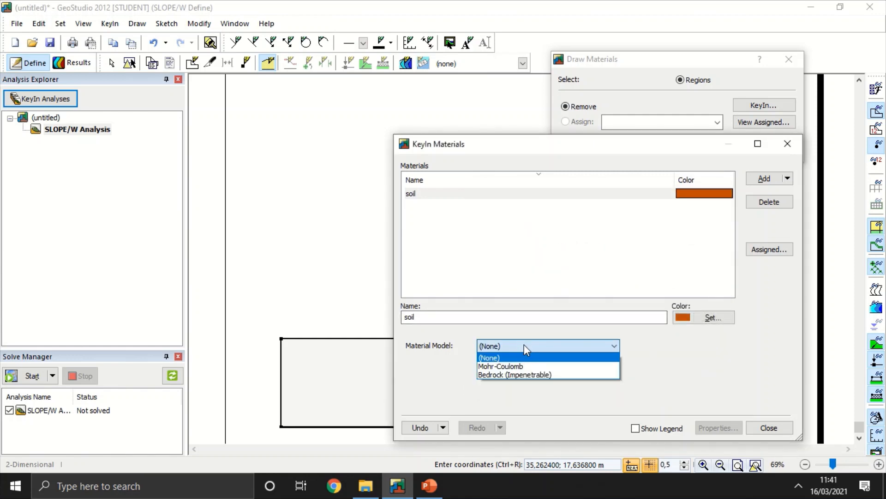
{"action": "left_click", "coordinate": [558, 375]}
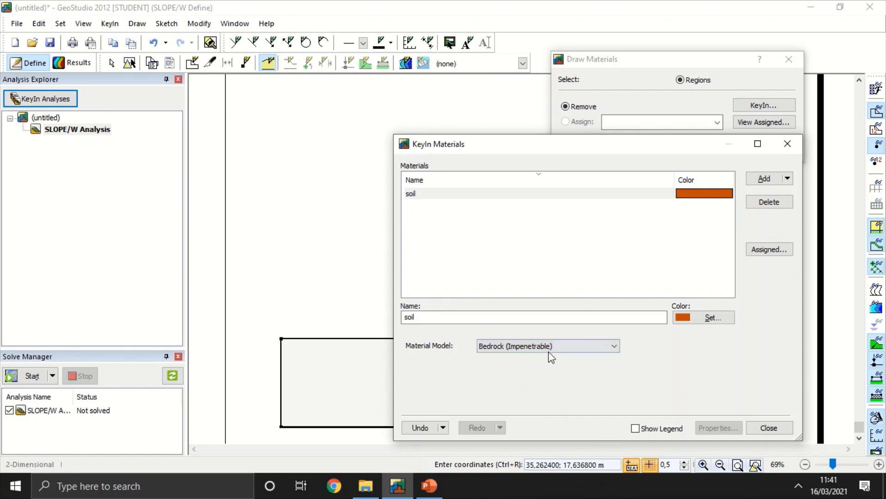
{"action": "left_click", "coordinate": [551, 357]}
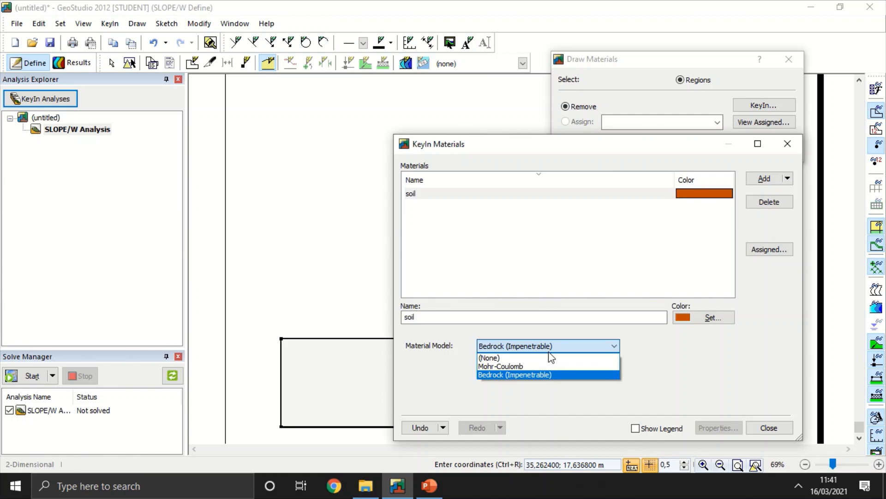
{"action": "left_click", "coordinate": [545, 365]}
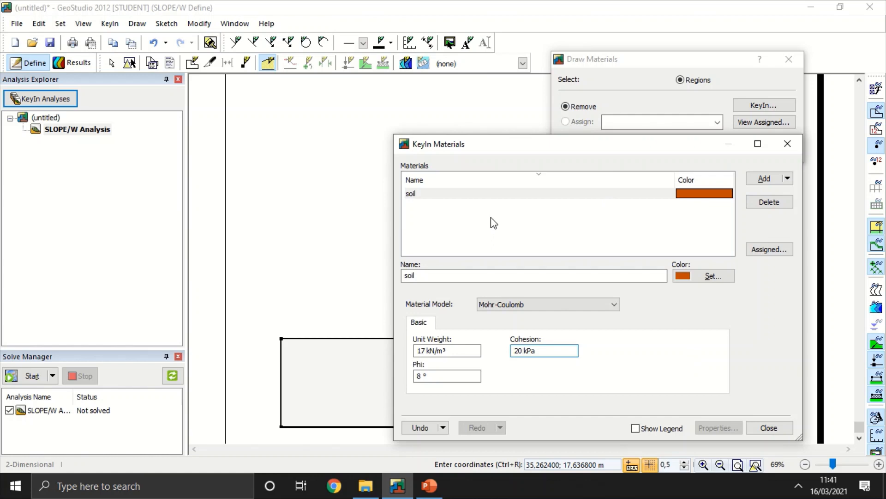
Step: Add a second material named clay with the Mohr-Coulomb model and close the material definitions
{"action": "left_click", "coordinate": [770, 181]}
{"action": "triple_click", "coordinate": [576, 276]}
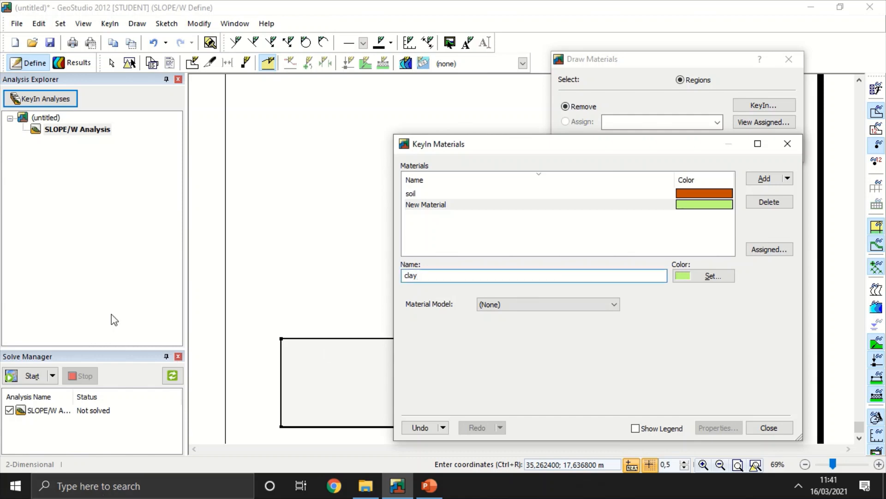
{"action": "left_click", "coordinate": [489, 306]}
{"action": "left_click", "coordinate": [512, 326]}
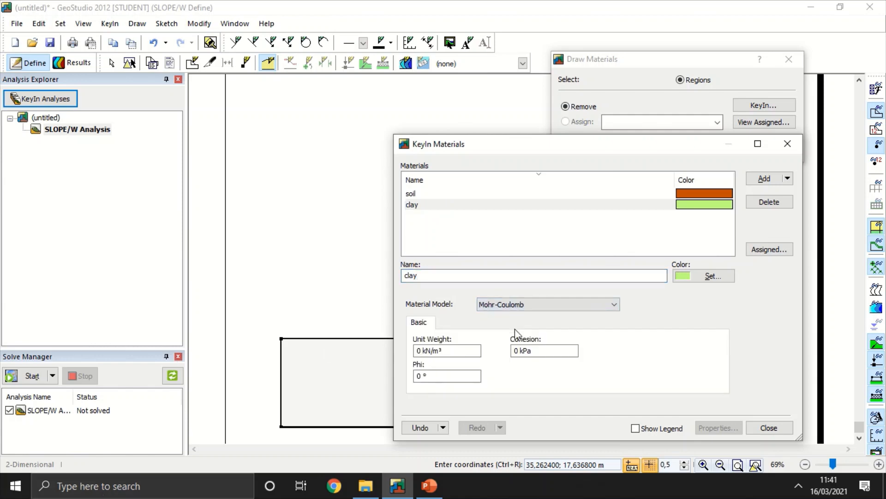
{"action": "left_click", "coordinate": [769, 427]}
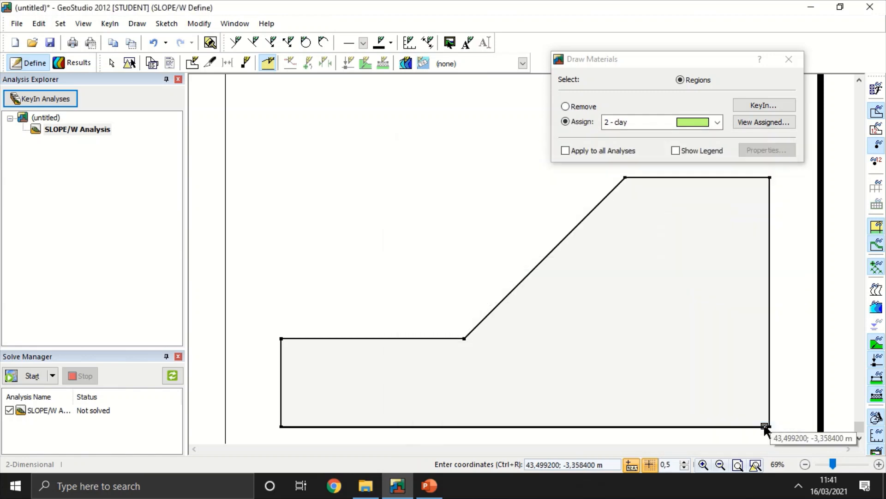
Step: Assign the soil material to the whole slope region and finish drawing materials
{"action": "left_click", "coordinate": [638, 126]}
{"action": "left_click", "coordinate": [638, 134]}
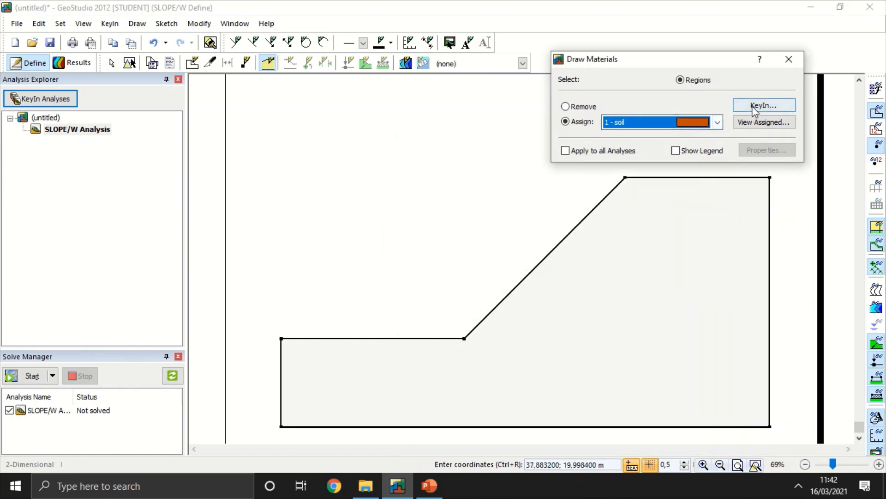
{"action": "left_click", "coordinate": [632, 255]}
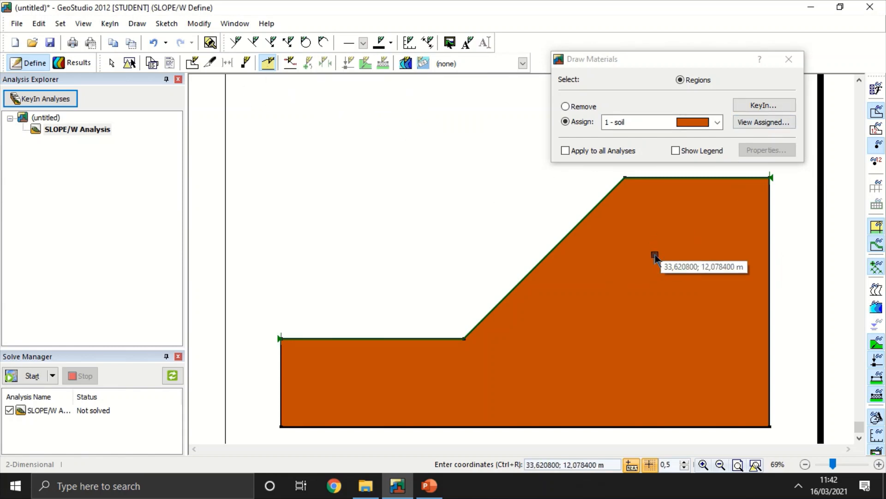
{"action": "left_click", "coordinate": [793, 64]}
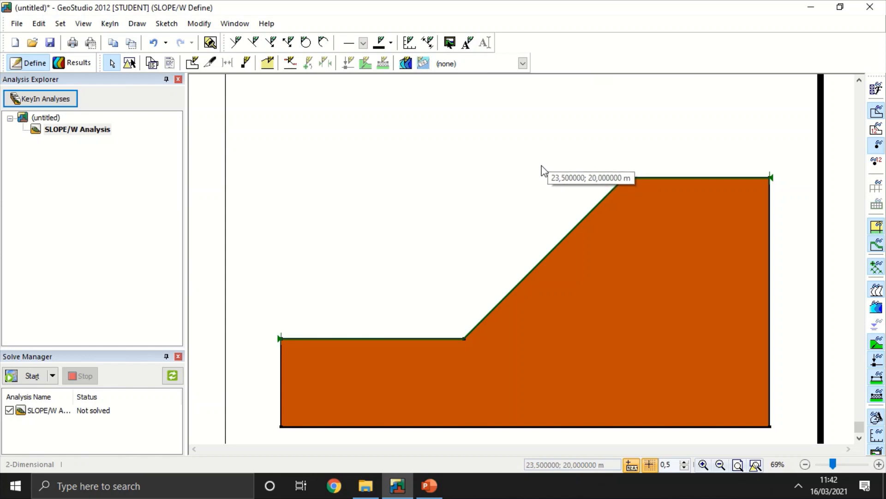
Step: Define the slip surface with an entry point at about (5.71, 4.5) m and an exit point at (44, 19) m
{"action": "left_click", "coordinate": [291, 63]}
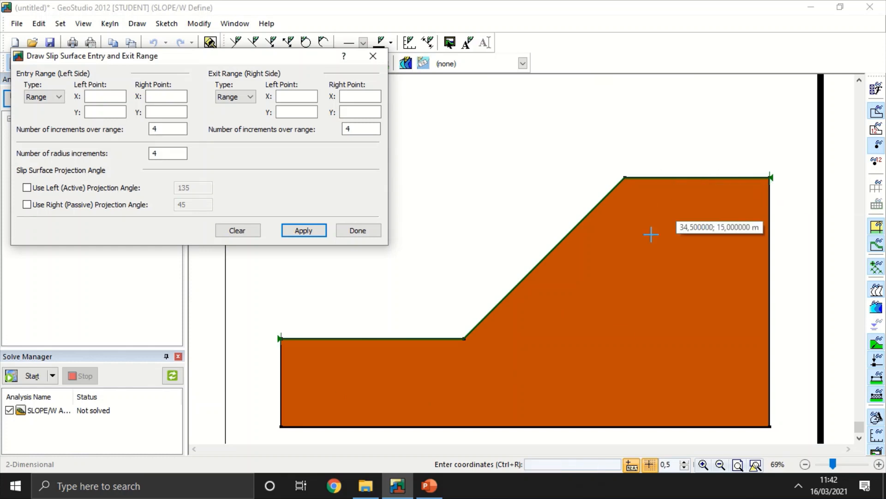
{"action": "left_click", "coordinate": [770, 177]}
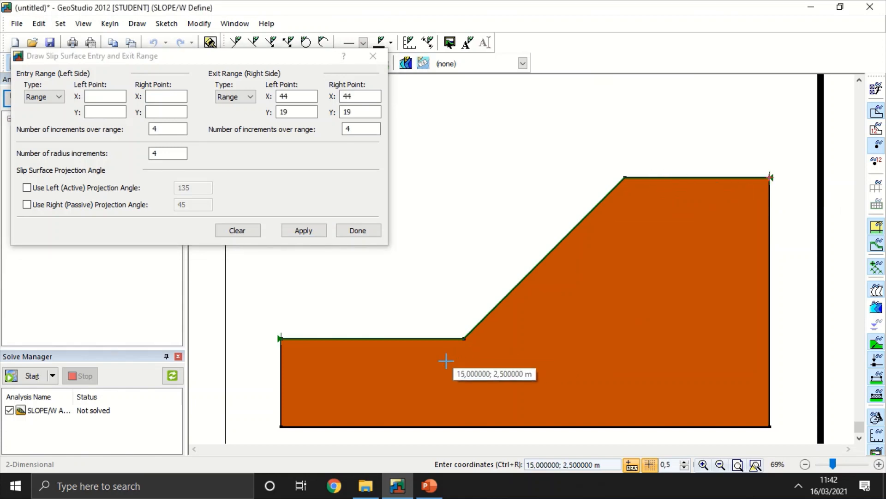
{"action": "left_click", "coordinate": [344, 339]}
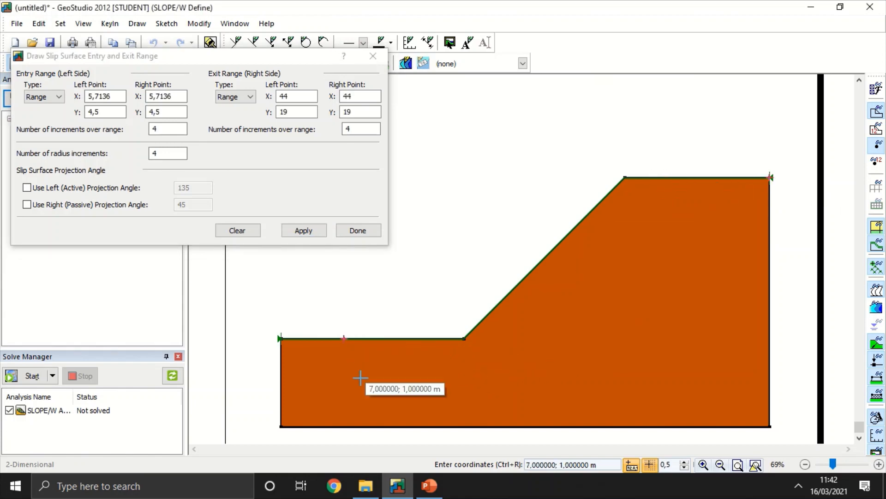
{"action": "left_click", "coordinate": [318, 232]}
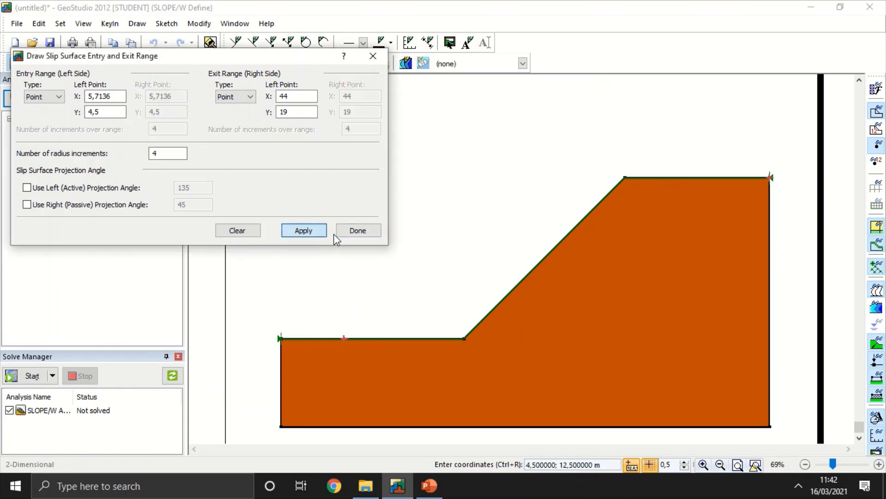
{"action": "left_click", "coordinate": [356, 230]}
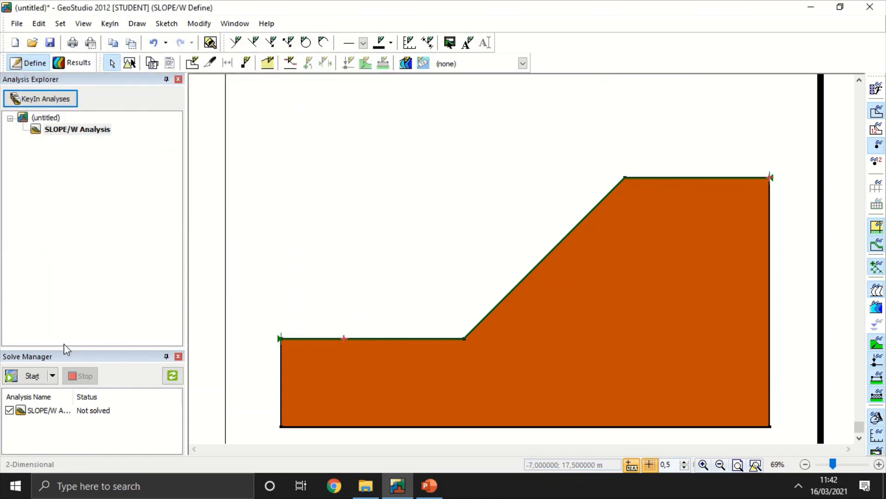
Step: Solve the slope analysis, saving the project as tes on the Desktop and replacing the existing file
{"action": "left_click", "coordinate": [39, 378]}
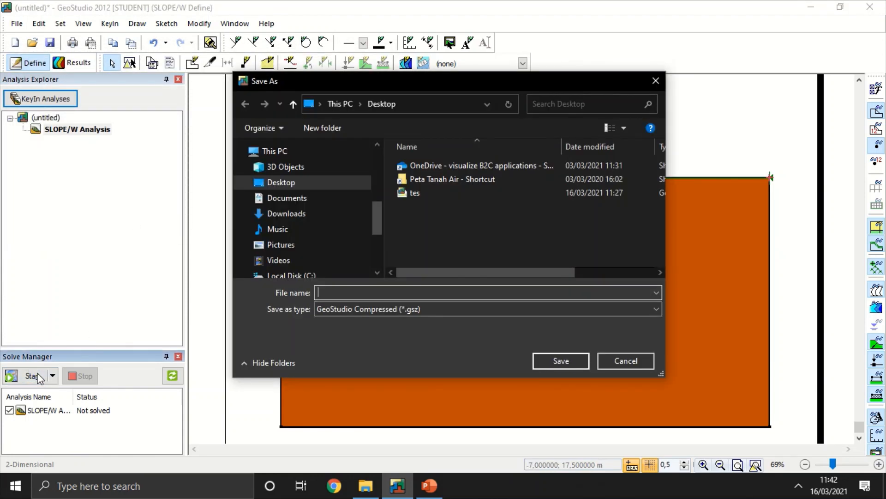
{"action": "left_click", "coordinate": [428, 191]}
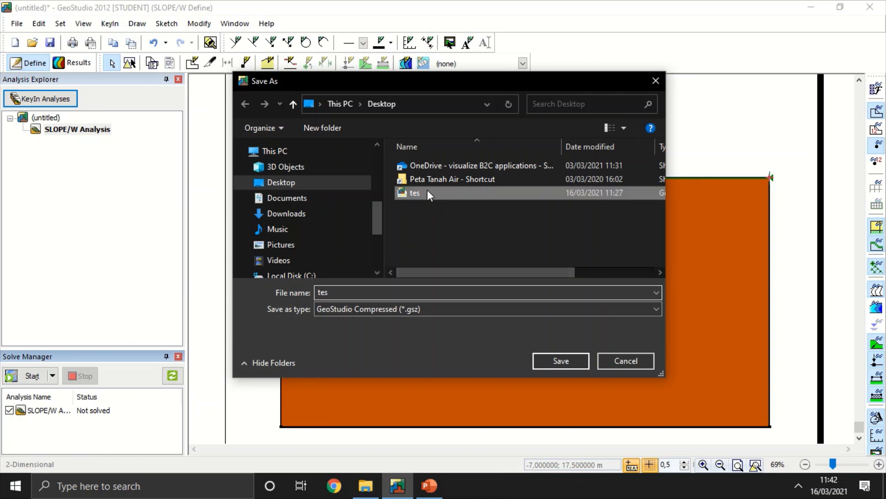
{"action": "left_click", "coordinate": [556, 359]}
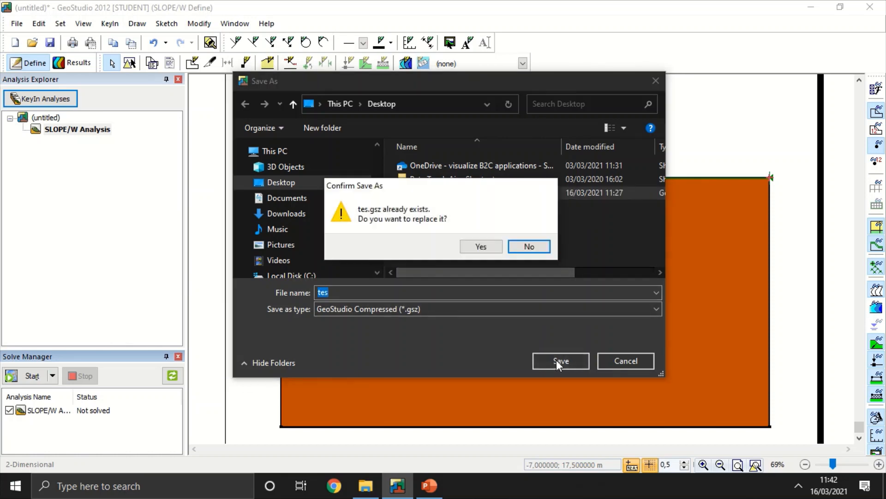
{"action": "left_click", "coordinate": [478, 247]}
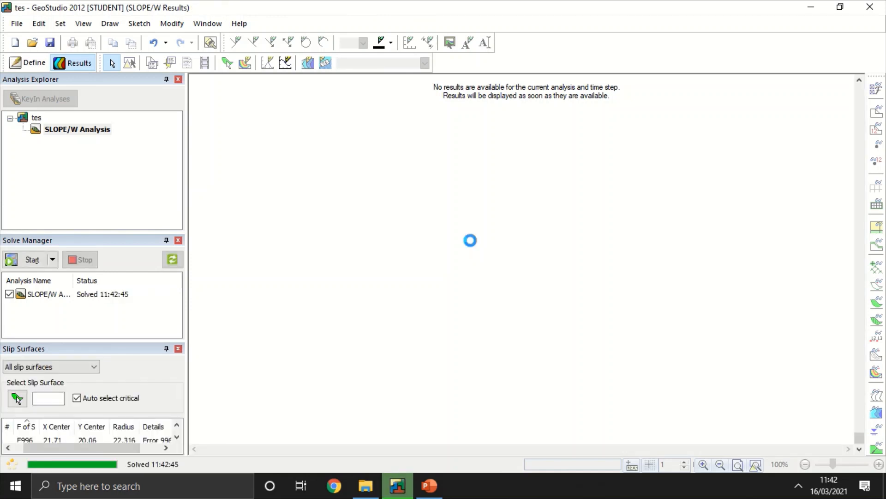
{"action": "scroll", "coordinate": [433, 313], "scroll_direction": "down", "scroll_amount": 1}
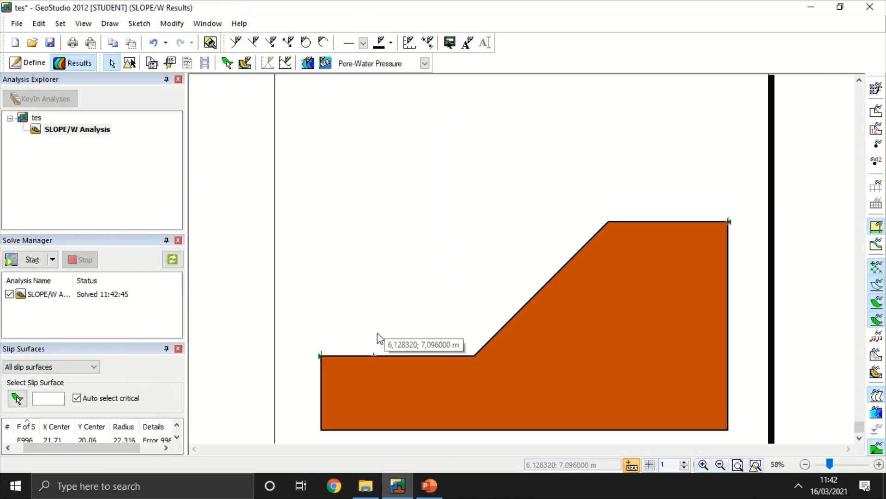
{"action": "scroll", "coordinate": [378, 334], "scroll_direction": "up", "scroll_amount": 1}
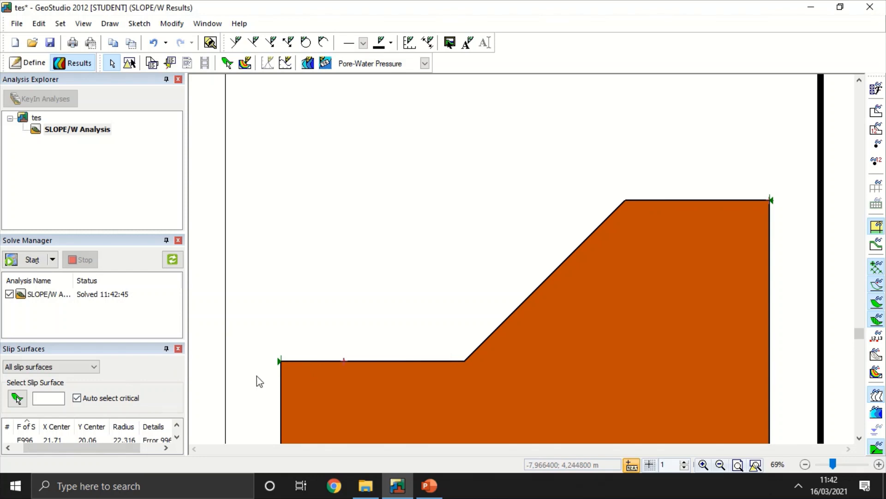
{"action": "scroll", "coordinate": [427, 302], "scroll_direction": "down", "scroll_amount": 1}
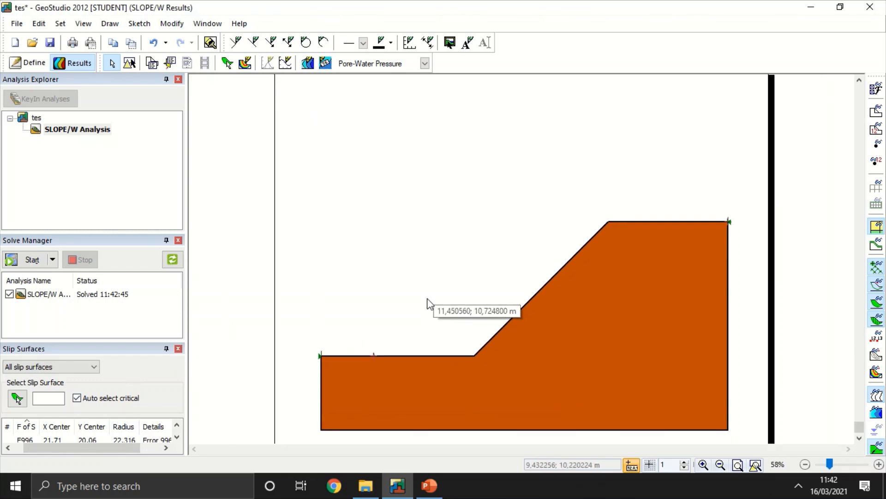
{"action": "scroll", "coordinate": [427, 302], "scroll_direction": "up", "scroll_amount": 1}
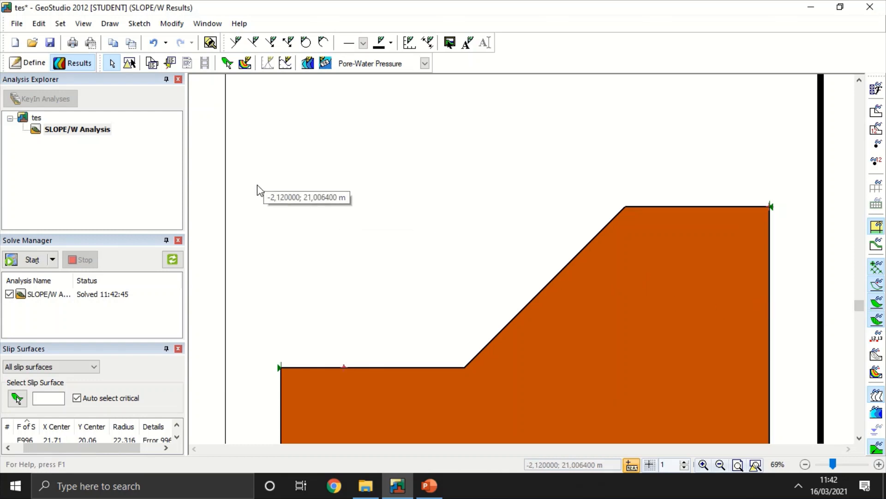
Step: Return to the model definition and try to edit the slip surface entry and exit markers with Modify Objects
{"action": "left_click", "coordinate": [29, 65]}
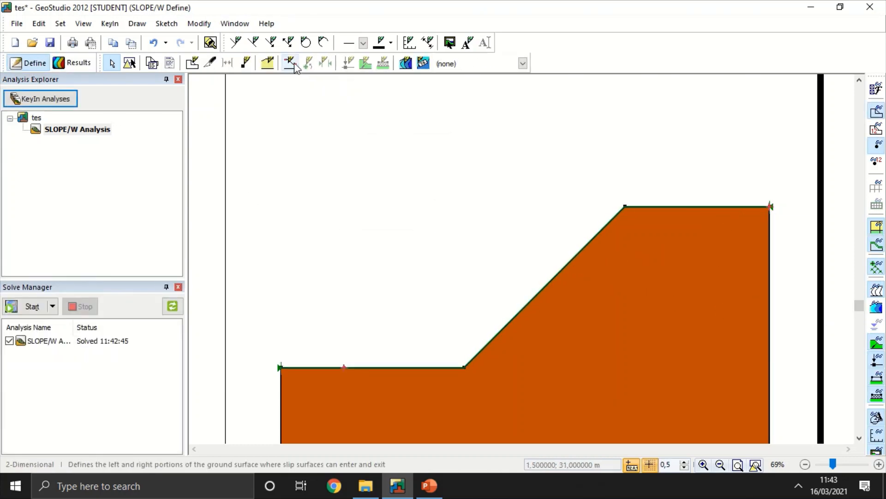
{"action": "left_click", "coordinate": [130, 62]}
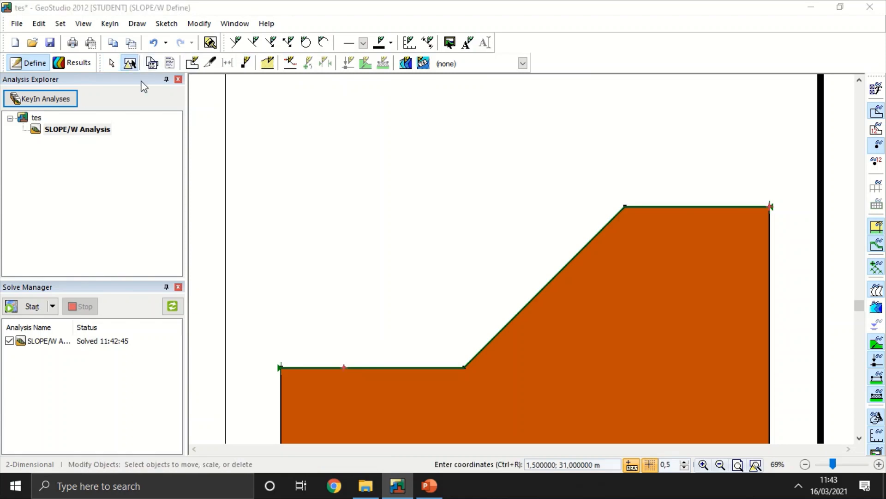
{"action": "left_click", "coordinate": [343, 366]}
{"action": "left_click", "coordinate": [584, 264]}
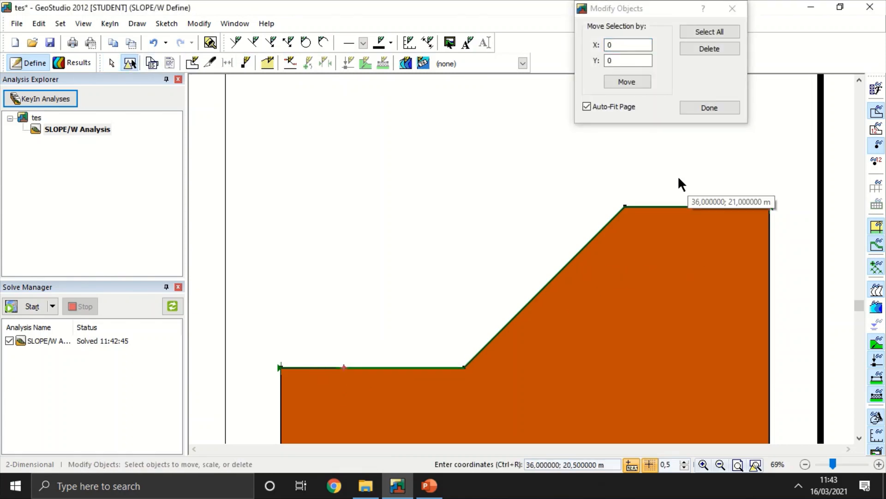
{"action": "left_click_drag", "start_coordinate": [770, 207], "coordinate": [662, 263]}
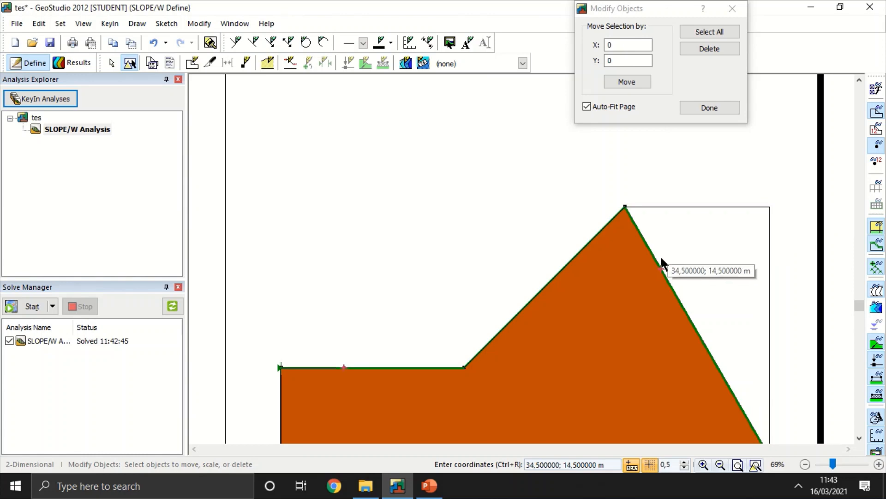
{"action": "key", "text": "ctrl+z"}
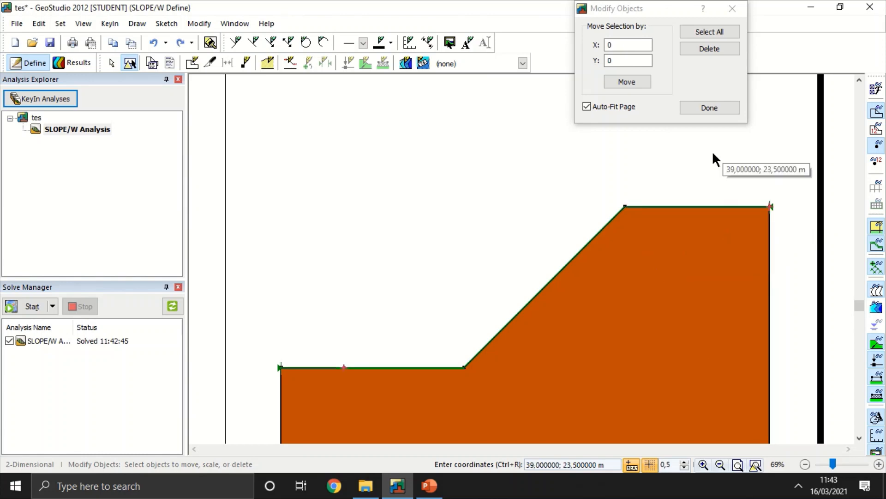
{"action": "left_click", "coordinate": [344, 369]}
{"action": "left_click", "coordinate": [349, 365]}
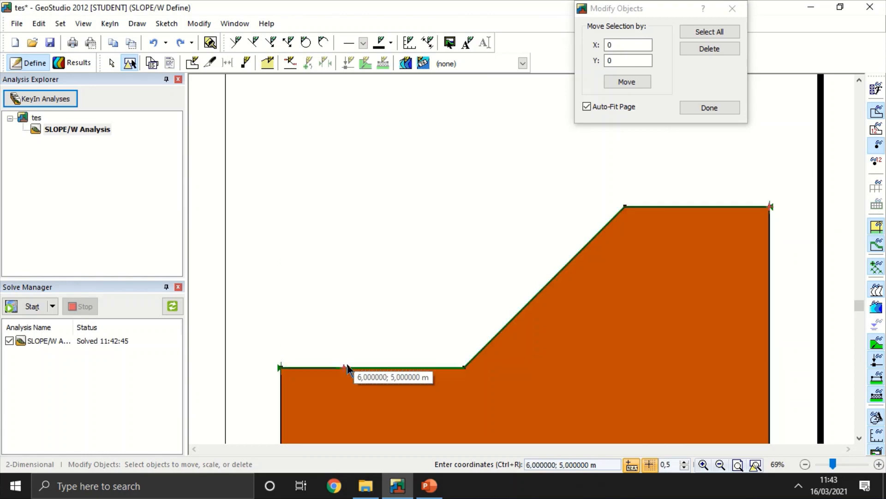
{"action": "left_click", "coordinate": [702, 111]}
Step: Redefine the slip surface with an entry point at about (4.65, 4.5) m and an exit point at (31, 19) m, and solve again
{"action": "left_click", "coordinate": [291, 63]}
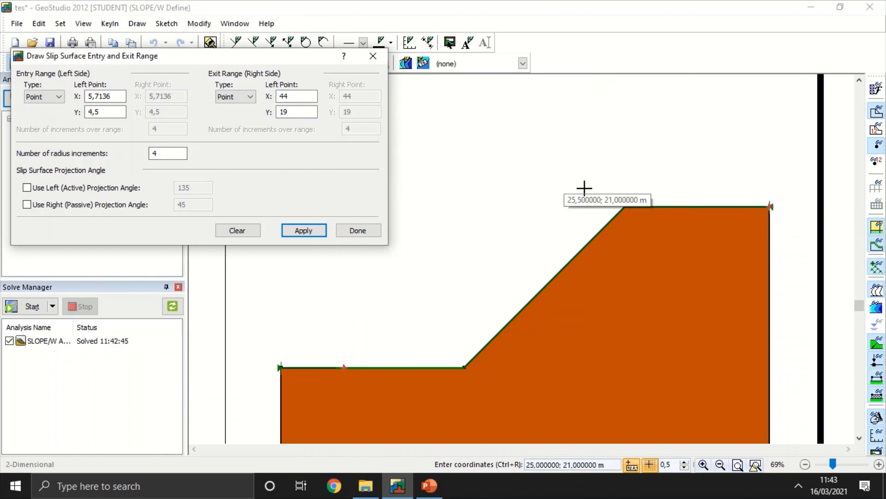
{"action": "left_click", "coordinate": [623, 205]}
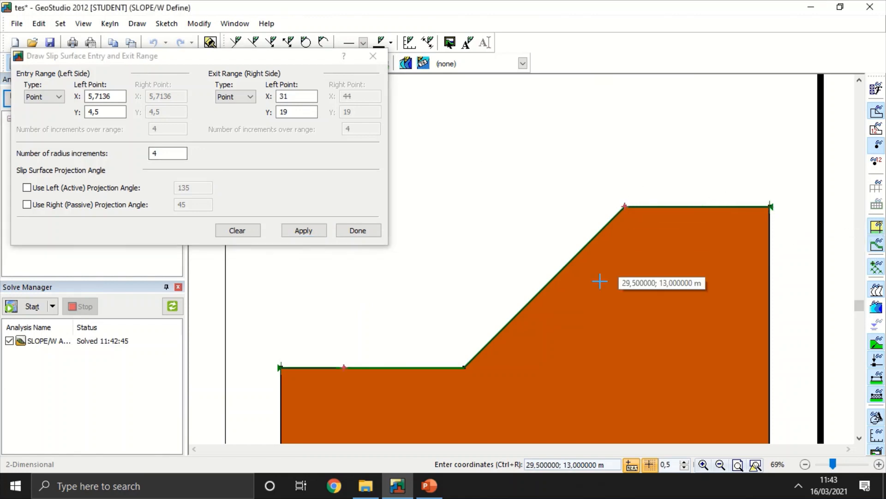
{"action": "left_click", "coordinate": [463, 368]}
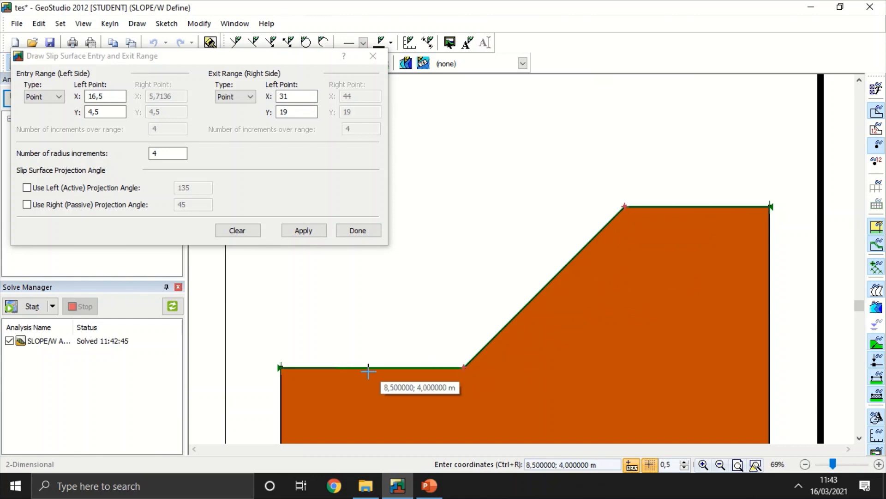
{"action": "left_click", "coordinate": [332, 367]}
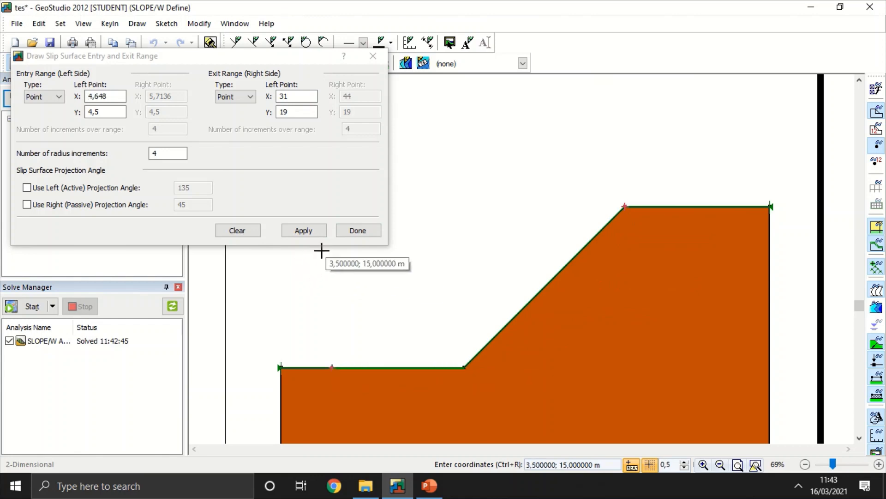
{"action": "left_click", "coordinate": [358, 231]}
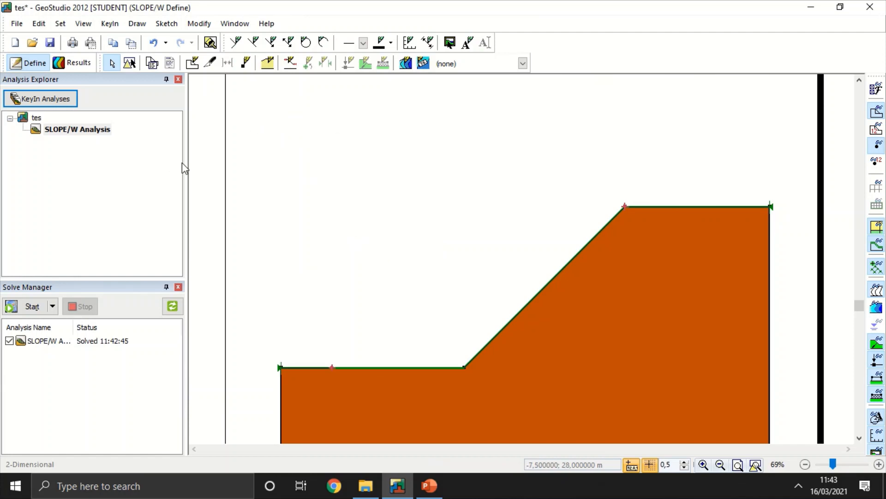
{"action": "left_click", "coordinate": [33, 306]}
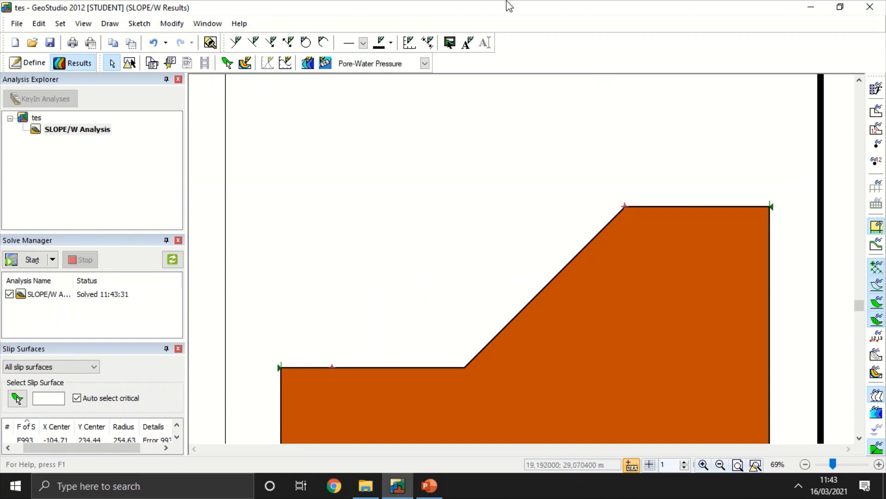
{"action": "mouse_move", "coordinate": [508, 7]}
{"action": "left_click", "coordinate": [409, 40]}
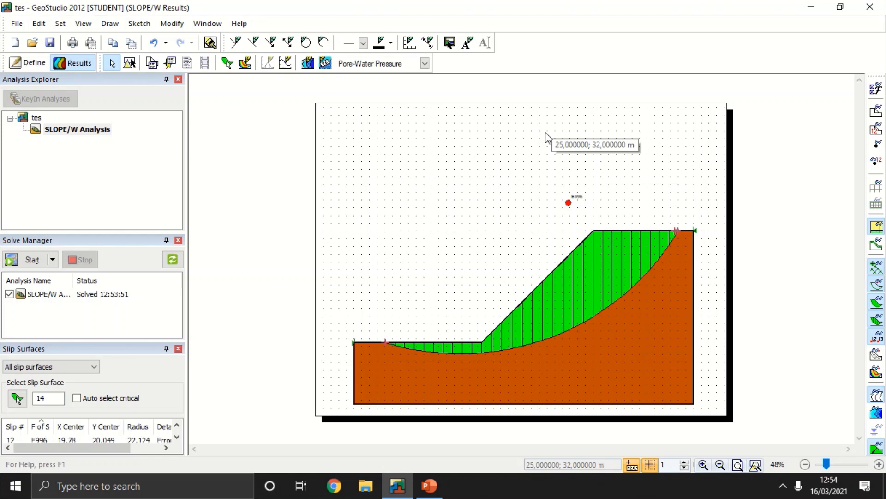
Step: Set the analysis's slip surface direction of movement to Right to left and solve again
{"action": "left_click", "coordinate": [113, 23]}
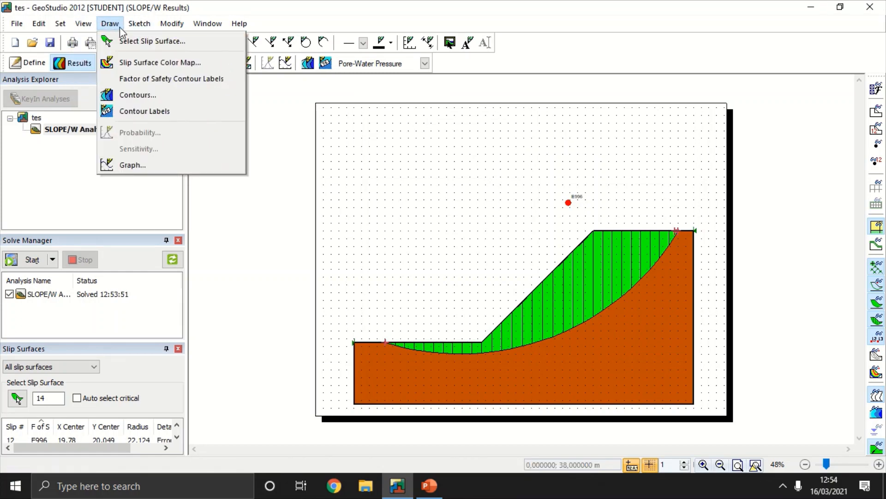
{"action": "left_click", "coordinate": [21, 64]}
{"action": "left_click", "coordinate": [21, 64]}
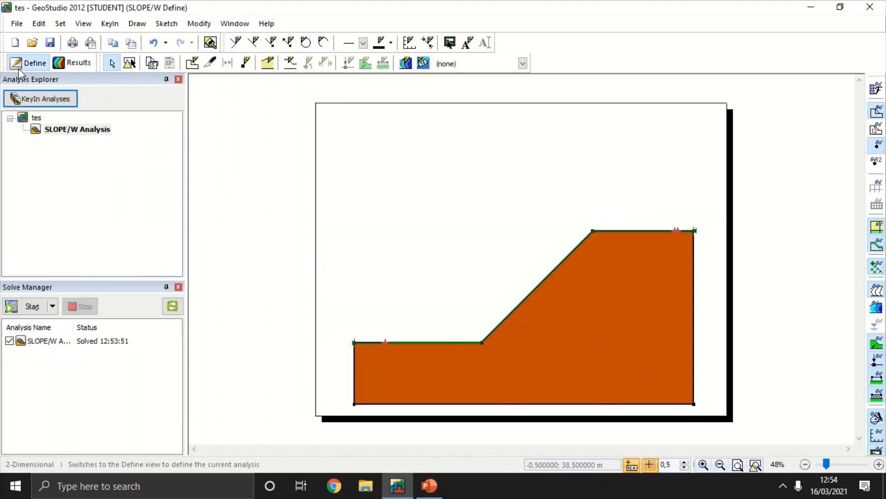
{"action": "left_click", "coordinate": [109, 24]}
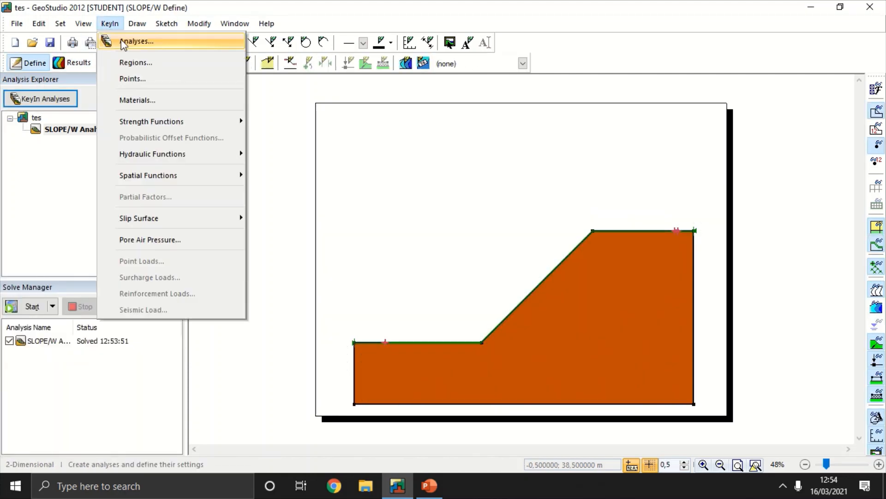
{"action": "left_click", "coordinate": [124, 42]}
{"action": "left_click", "coordinate": [545, 135]}
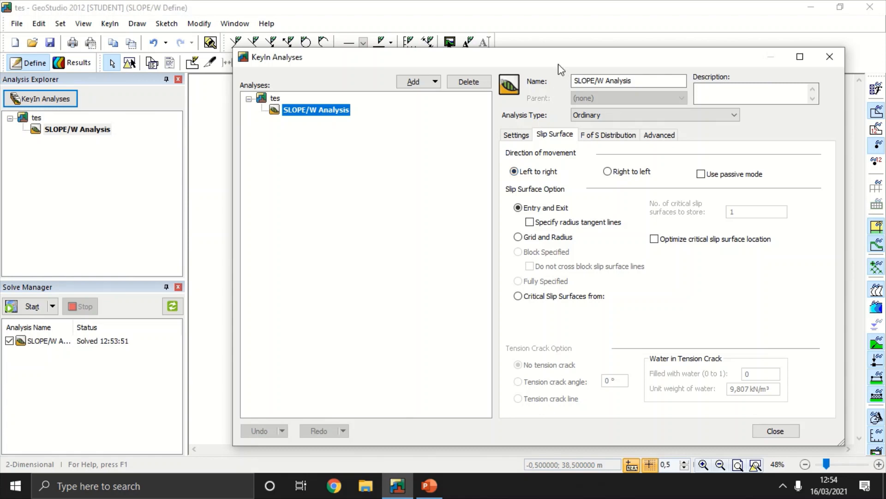
{"action": "mouse_move", "coordinate": [558, 64]}
{"action": "left_mouse_down"}
{"action": "mouse_move", "coordinate": [253, 224]}
{"action": "mouse_move", "coordinate": [194, 310]}
{"action": "mouse_move", "coordinate": [64, 283]}
{"action": "mouse_move", "coordinate": [98, 150]}
{"action": "mouse_move", "coordinate": [446, 33]}
{"action": "left_mouse_up"}
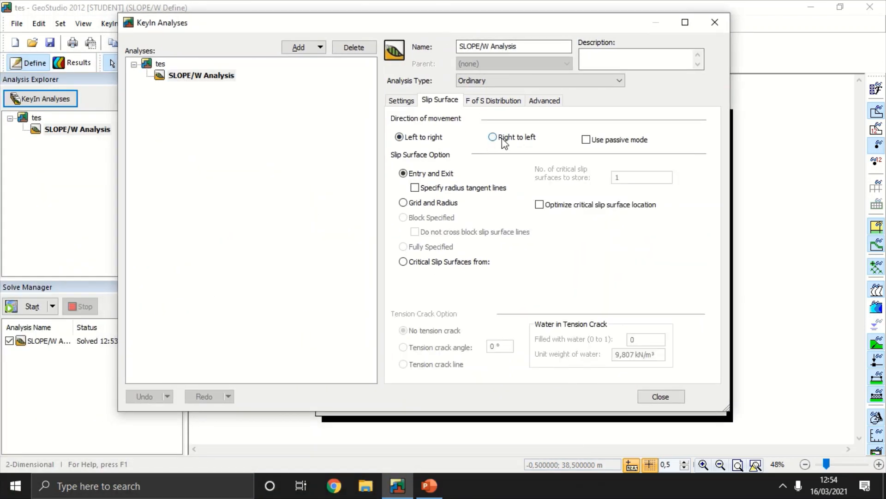
{"action": "left_click", "coordinate": [502, 137]}
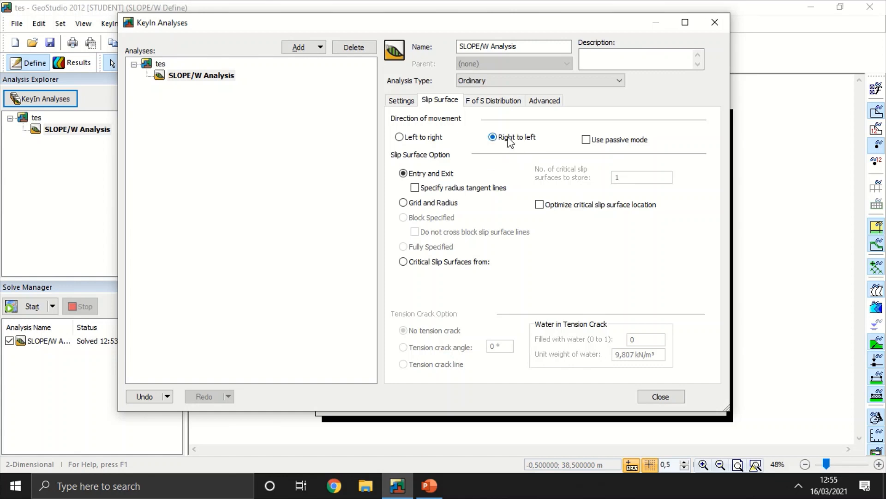
{"action": "left_click", "coordinate": [660, 396]}
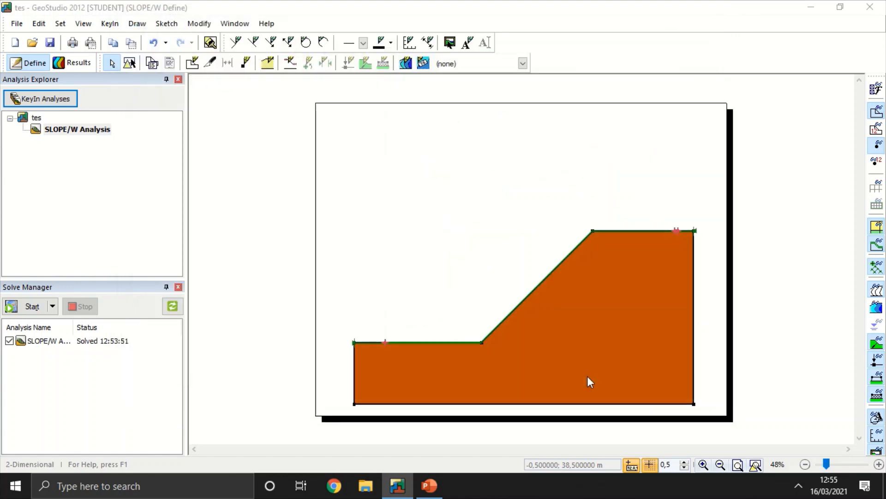
{"action": "left_click", "coordinate": [31, 307]}
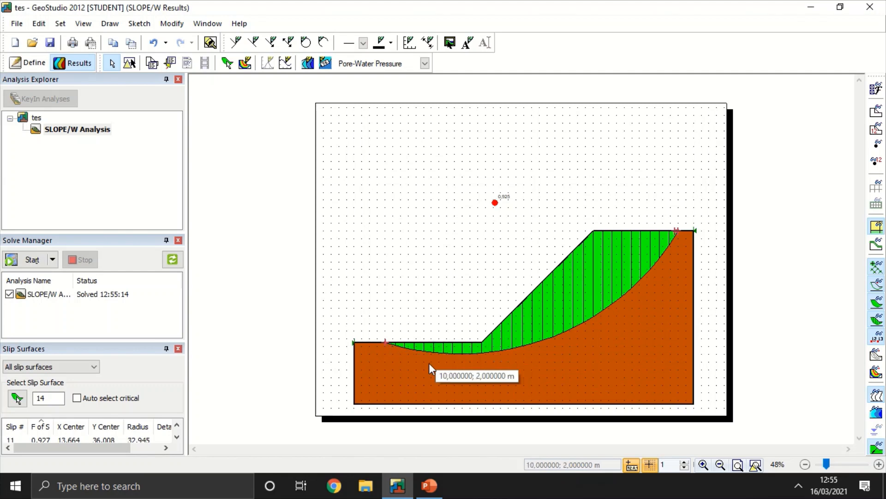
Step: Move the slip surface exit point to the slope toe at (16.5, 4.5) m and solve the analysis again
{"action": "left_click", "coordinate": [28, 64]}
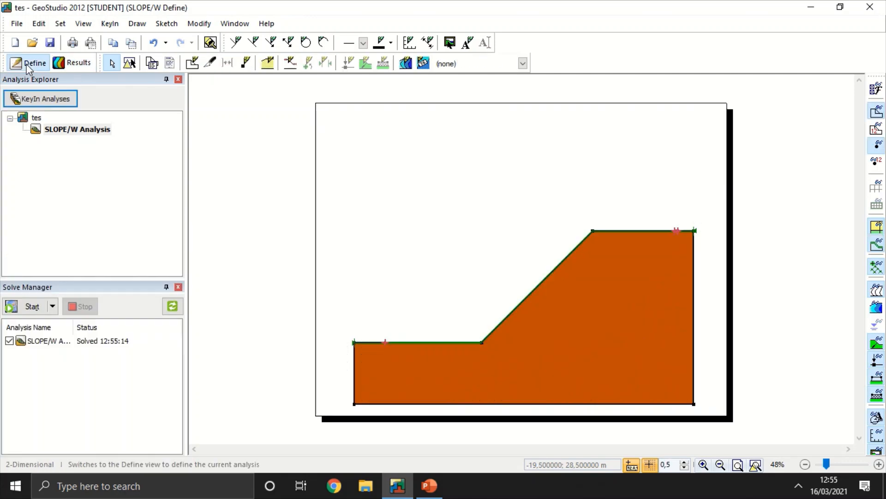
{"action": "left_click", "coordinate": [290, 63]}
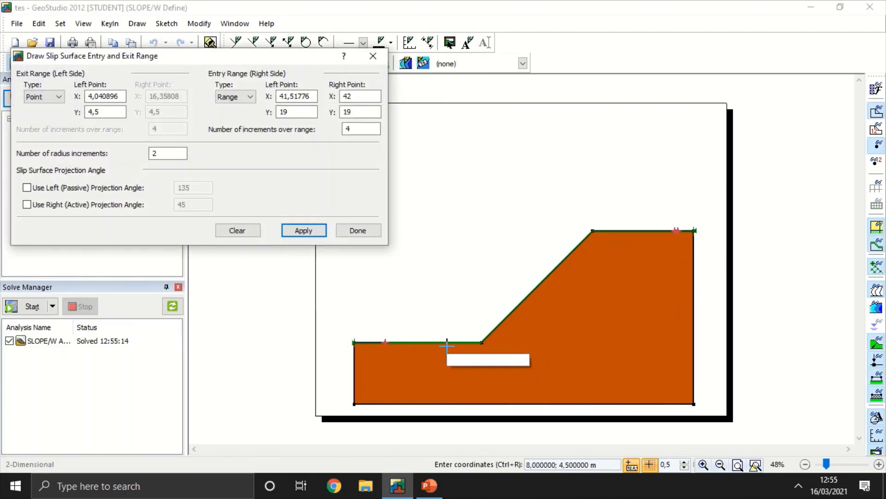
{"action": "left_click", "coordinate": [481, 344]}
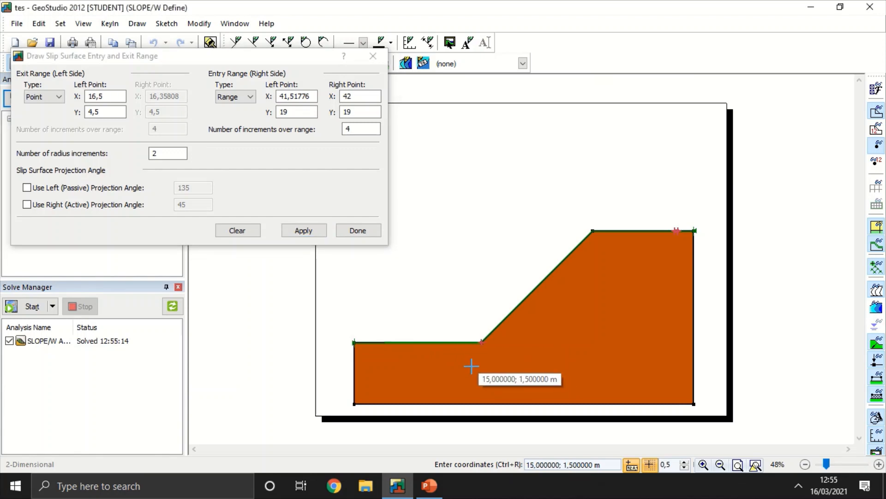
{"action": "left_click", "coordinate": [309, 235]}
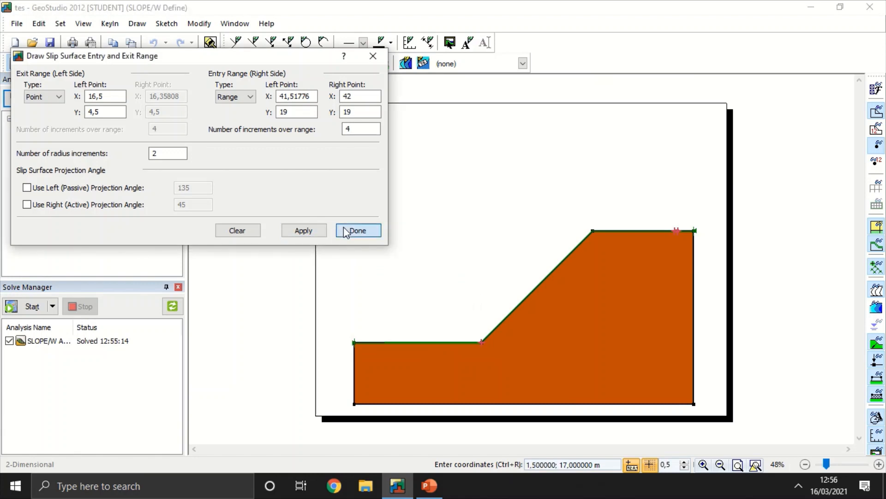
{"action": "left_click", "coordinate": [346, 231]}
{"action": "left_click", "coordinate": [31, 306]}
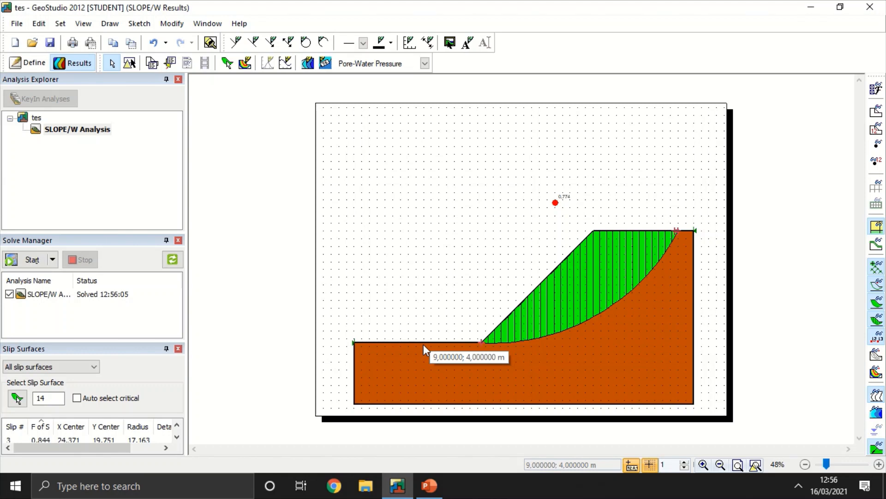
Step: Switch the analysis's slip surface option to Grid and Radius in the model definition
{"action": "left_click", "coordinate": [29, 63]}
{"action": "left_click", "coordinate": [111, 24]}
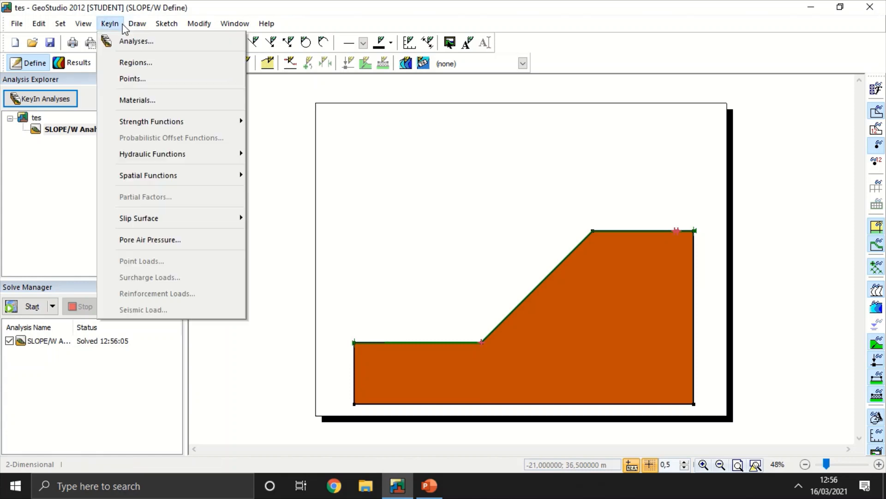
{"action": "left_click", "coordinate": [138, 40]}
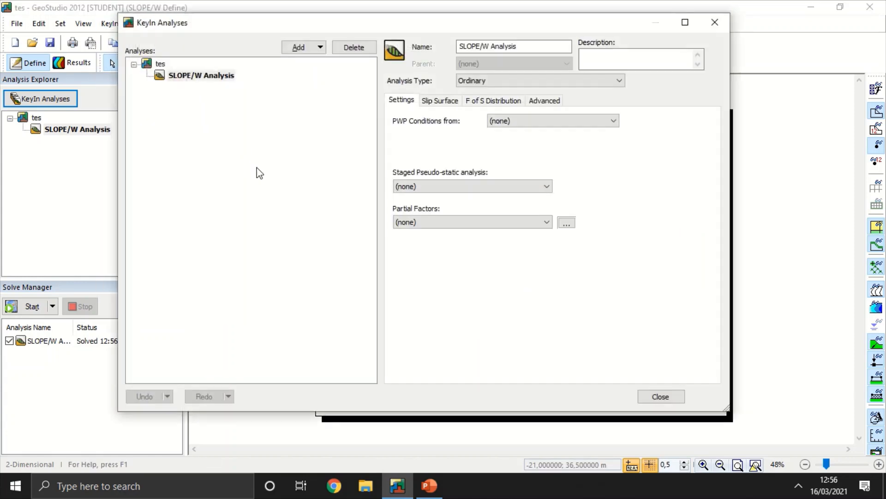
{"action": "left_click", "coordinate": [438, 101]}
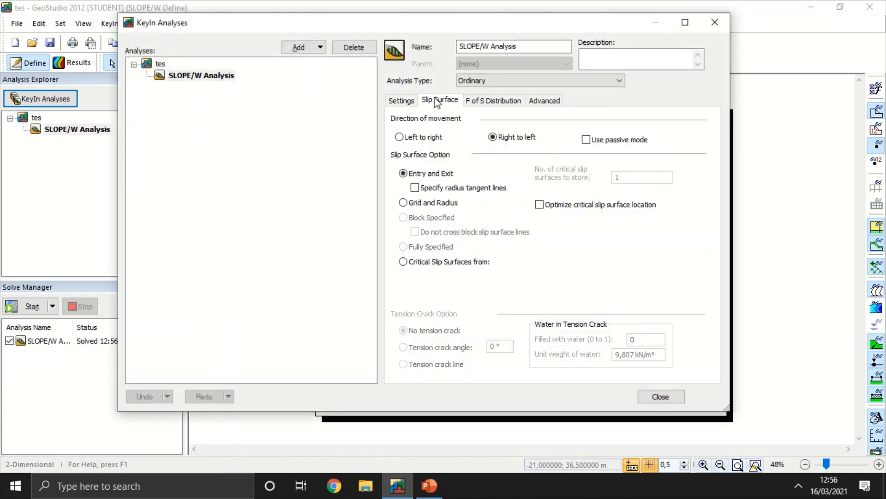
{"action": "left_click", "coordinate": [404, 203]}
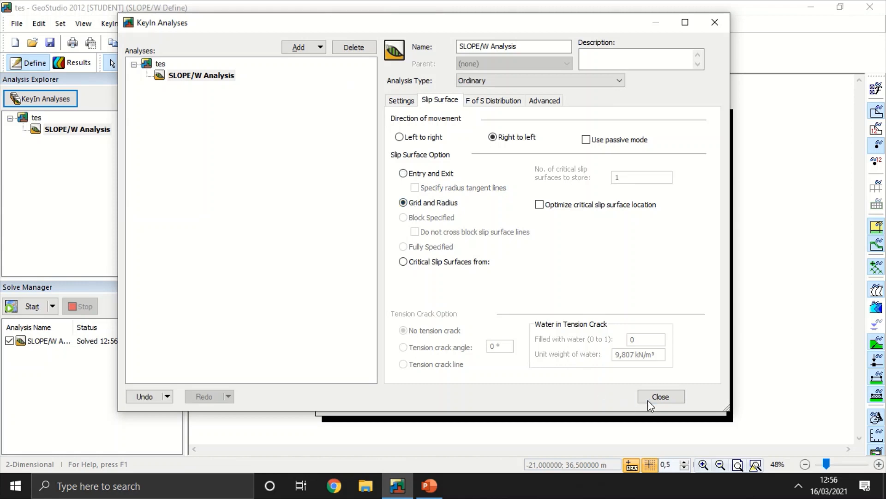
{"action": "left_click", "coordinate": [649, 398]}
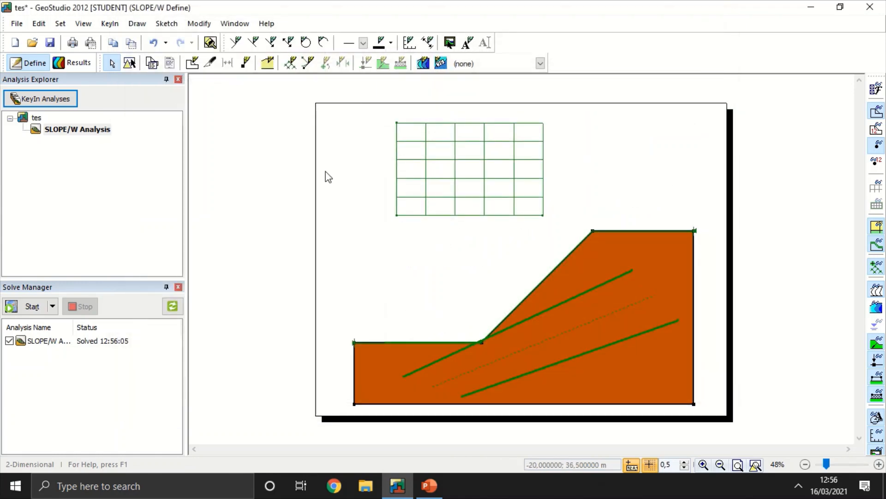
Step: Delete the default slip surface grid above the slope and the radius lines inside it
{"action": "left_click", "coordinate": [130, 63]}
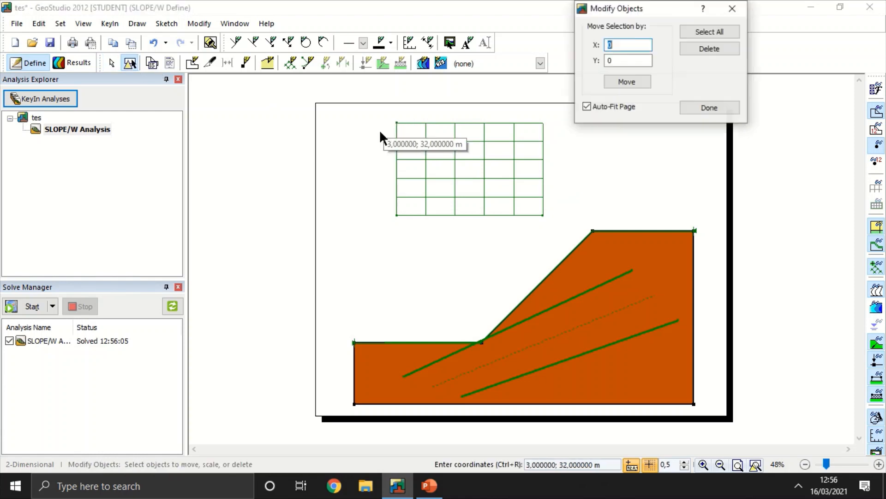
{"action": "left_click", "coordinate": [444, 138]}
{"action": "key", "text": "Delete"}
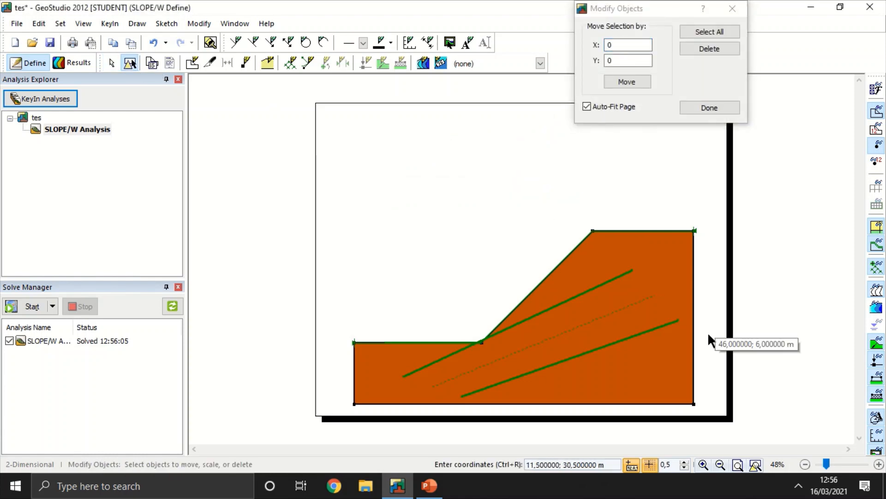
{"action": "left_click", "coordinate": [605, 301]}
{"action": "left_click", "coordinate": [592, 291]}
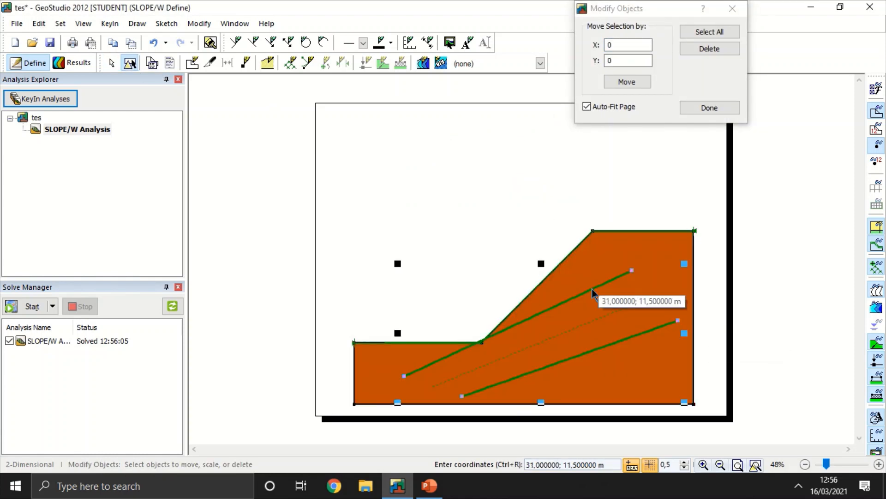
{"action": "left_click", "coordinate": [710, 48]}
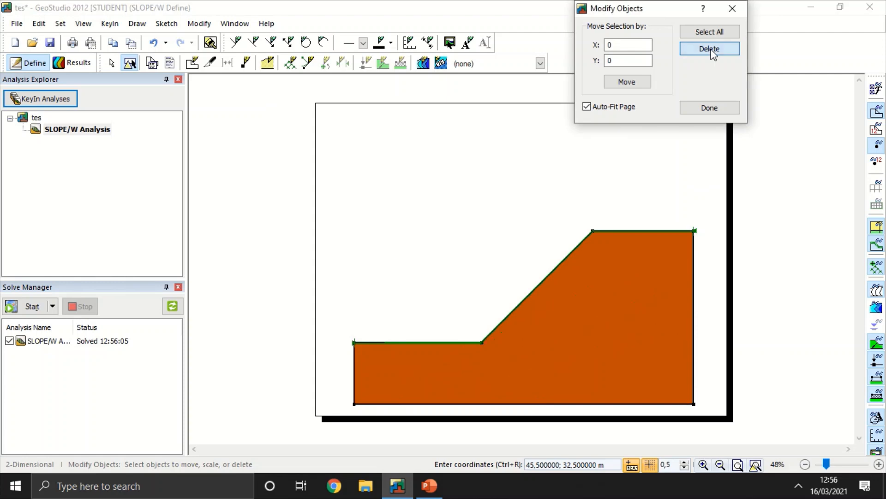
Step: Draw a slip surface grid above the slope from about (5.5, 32) to (23.5, 17) m with 5 X and 5 Y increments
{"action": "left_click", "coordinate": [291, 64]}
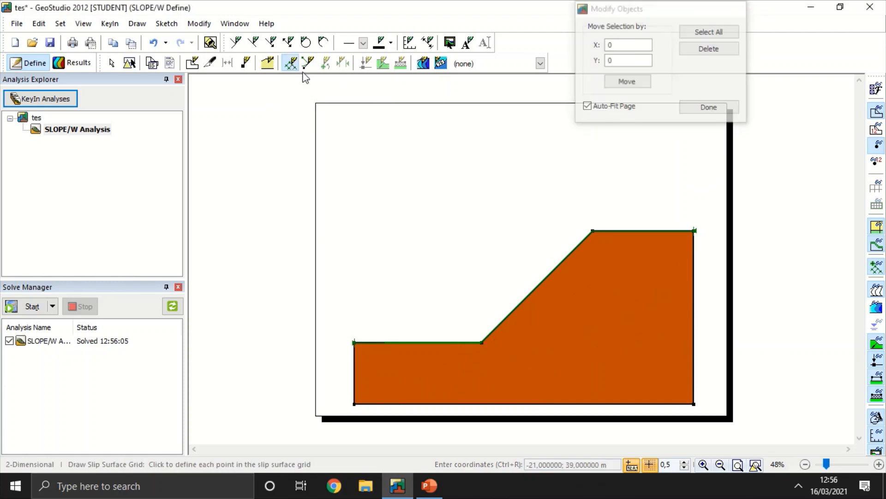
{"action": "left_click", "coordinate": [395, 129]}
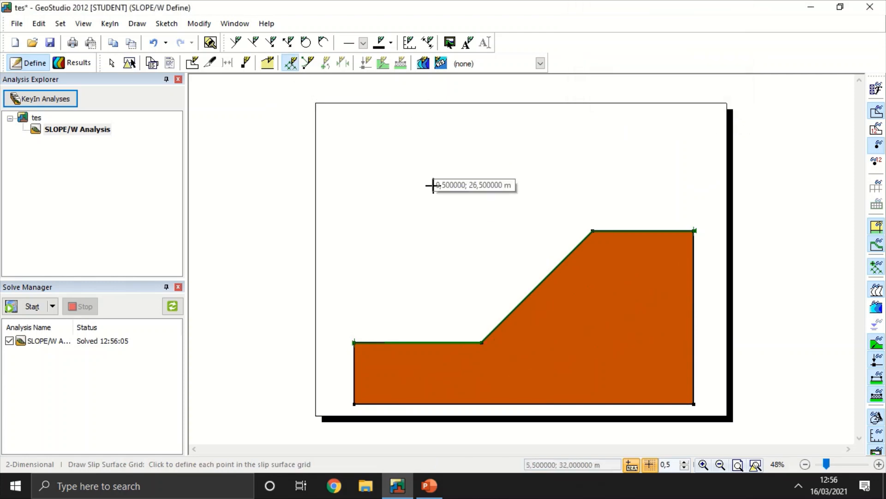
{"action": "left_click", "coordinate": [397, 245]}
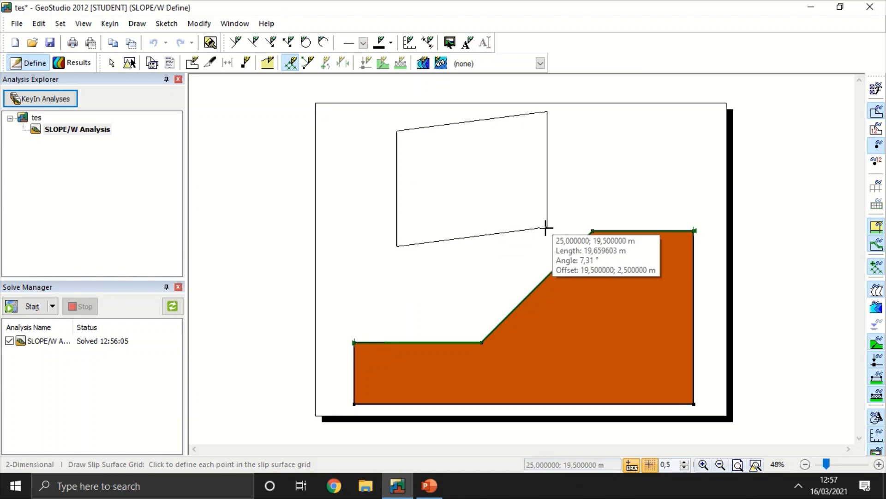
{"action": "left_click", "coordinate": [536, 246]}
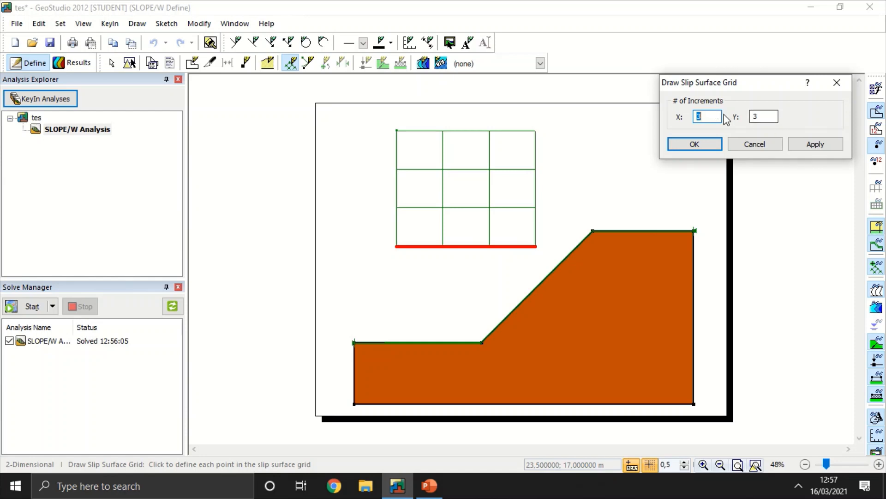
{"action": "type", "text": "5"}
{"action": "double_click", "coordinate": [757, 116]}
{"action": "type", "text": "5"}
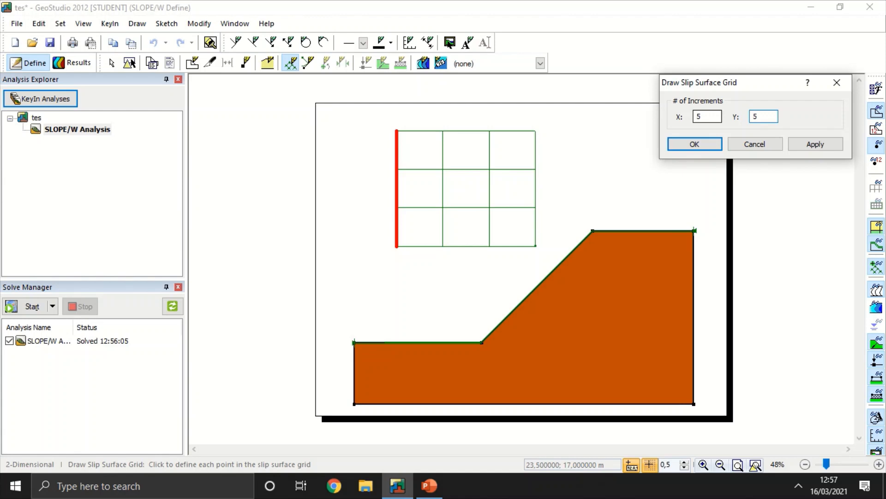
{"action": "left_click", "coordinate": [719, 143]}
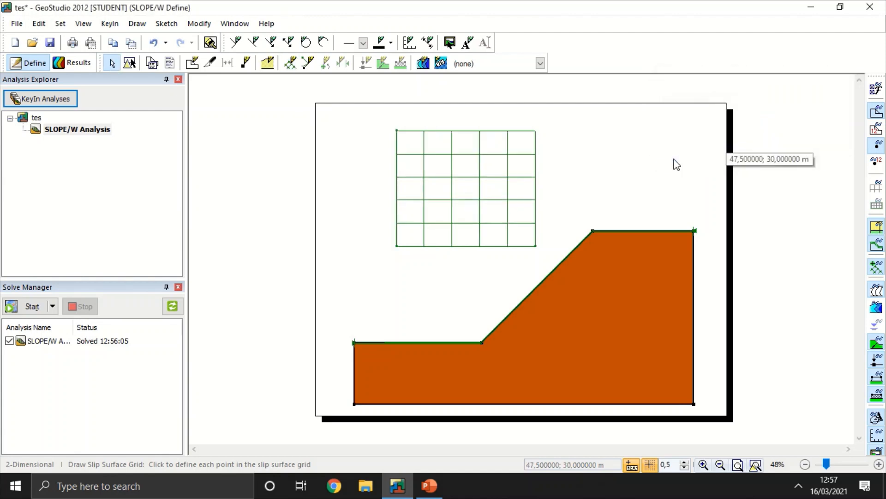
Step: Draw slip surface radius lines through the slope, with corners at about (7, 1), (36.5, 17), (42, 6.5) and (17.5, -2.5) m
{"action": "left_click", "coordinate": [308, 61]}
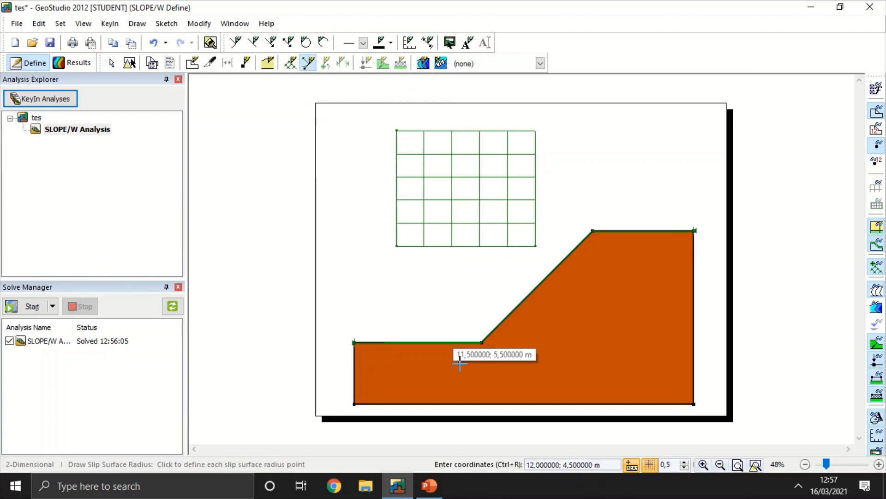
{"action": "left_click", "coordinate": [409, 368]}
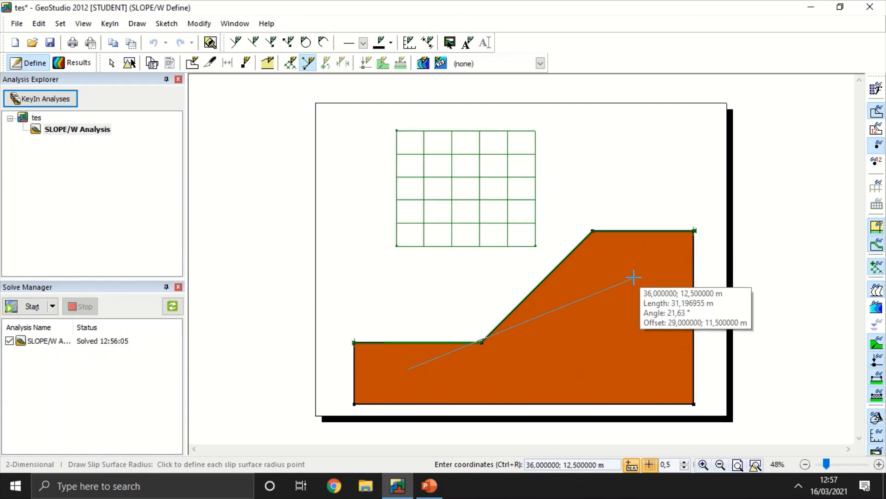
{"action": "left_click", "coordinate": [635, 244]}
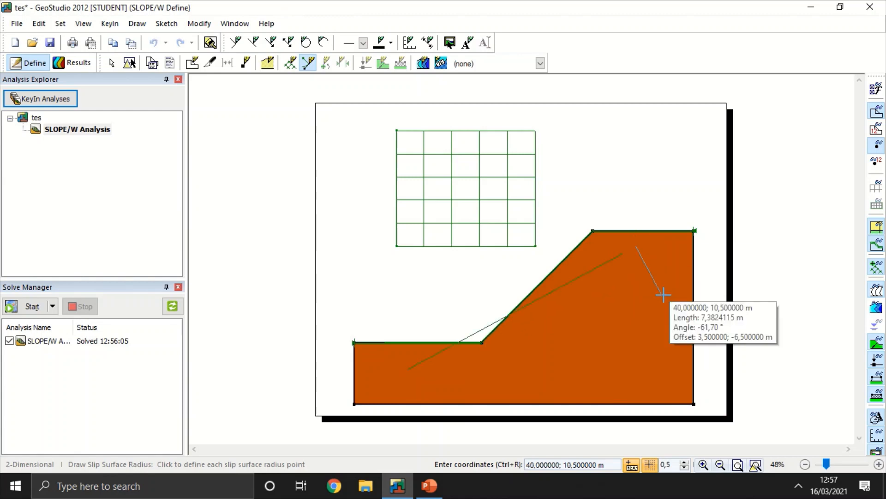
{"action": "left_click", "coordinate": [678, 326]}
{"action": "left_click", "coordinate": [490, 395]}
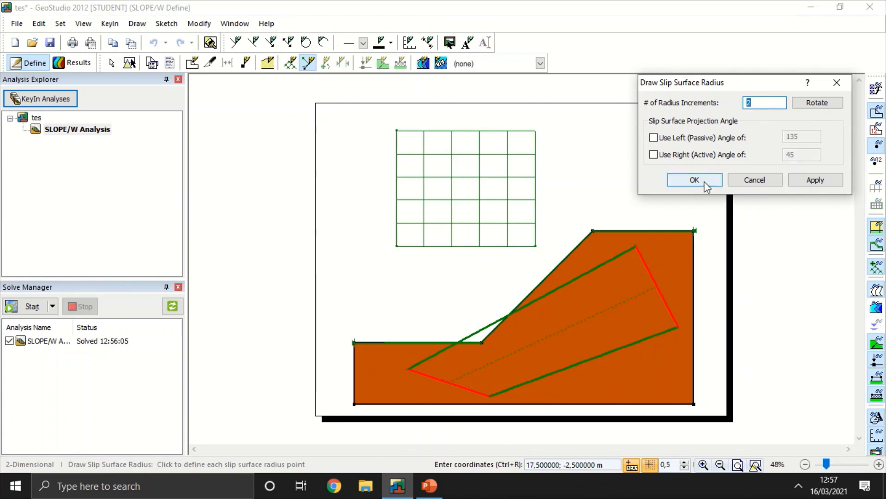
{"action": "left_click", "coordinate": [680, 178]}
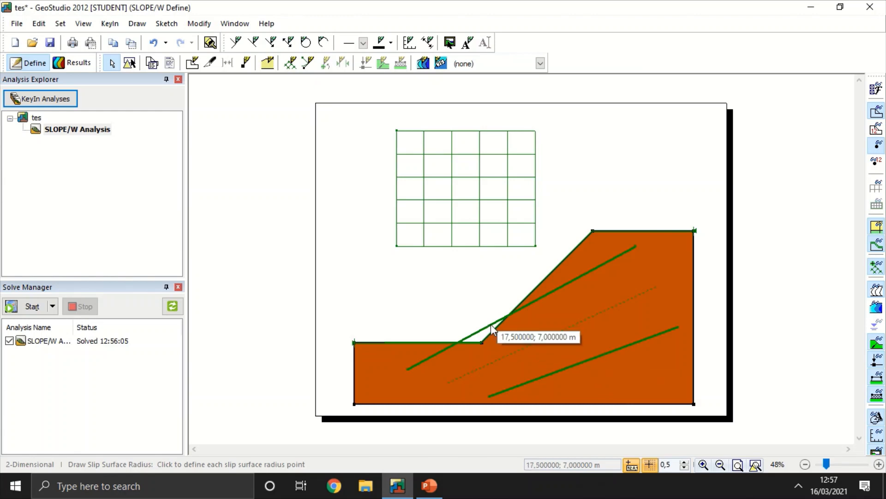
{"action": "left_click", "coordinate": [193, 63]}
{"action": "left_click", "coordinate": [493, 329]}
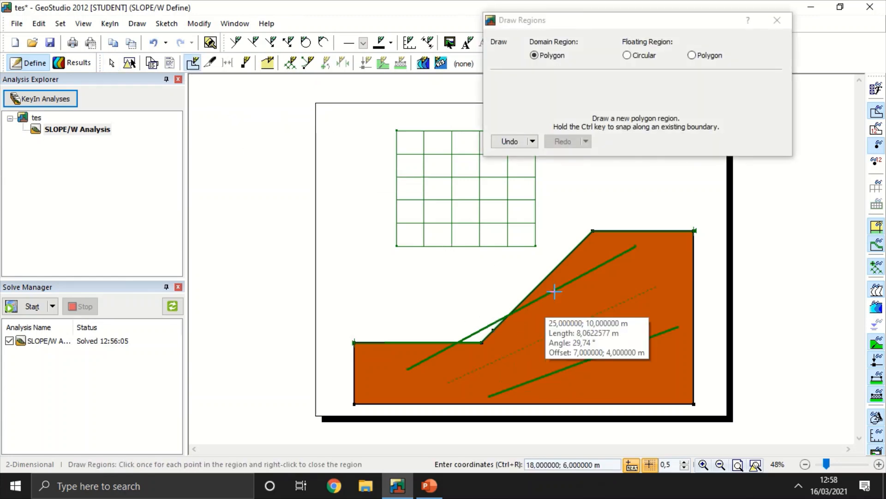
{"action": "left_click", "coordinate": [783, 21]}
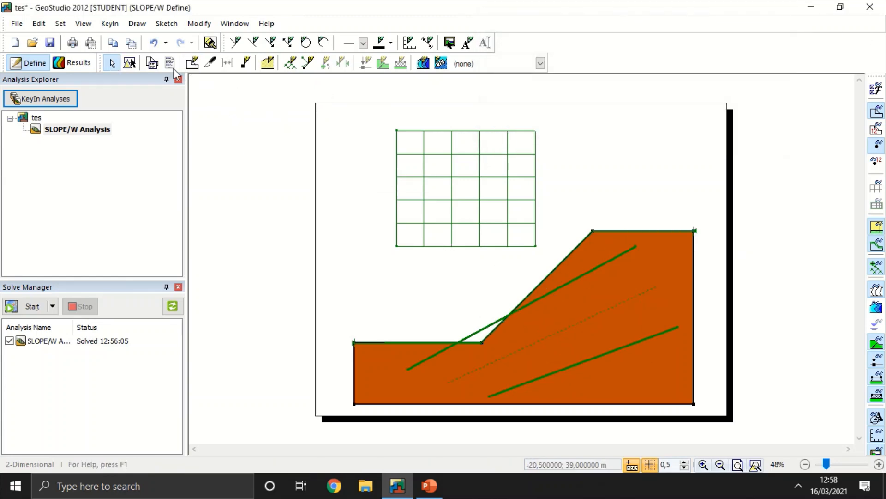
Step: Stretch the slip surface radius lines past the slope's right boundary, then delete them
{"action": "left_click", "coordinate": [129, 63]}
{"action": "left_click", "coordinate": [470, 355]}
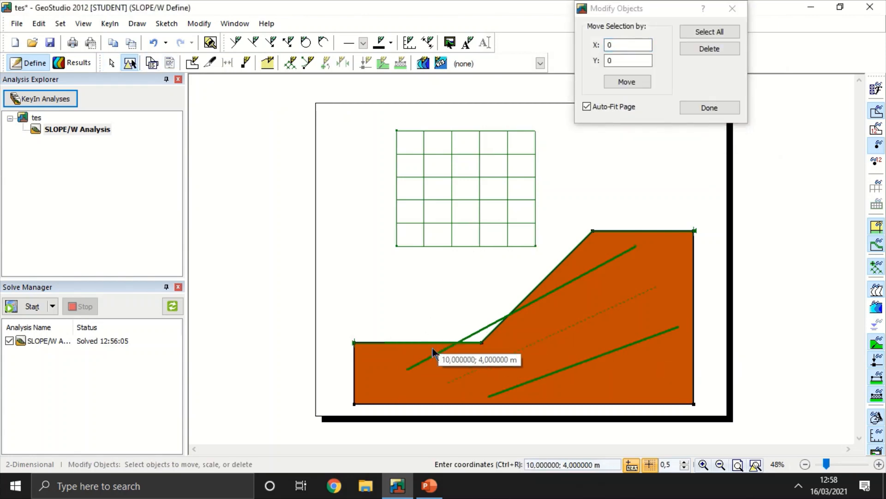
{"action": "left_click_drag", "start_coordinate": [543, 239], "coordinate": [561, 279]}
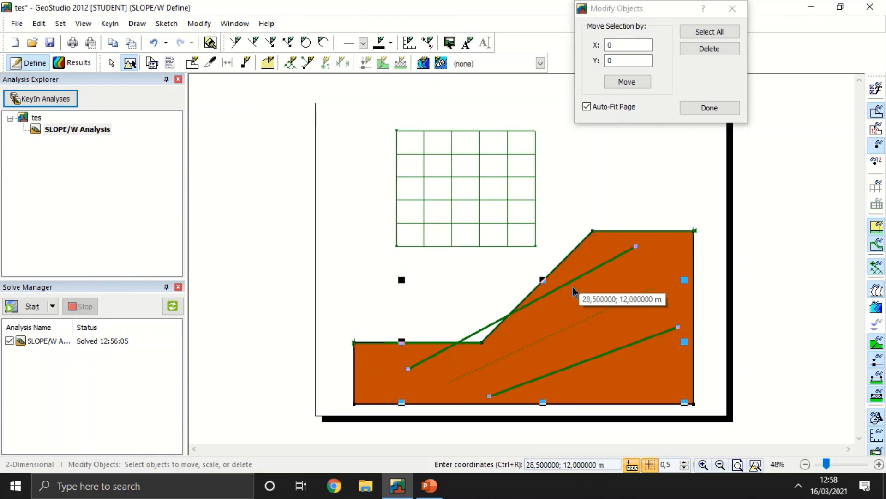
{"action": "left_click_drag", "start_coordinate": [685, 279], "coordinate": [723, 264]}
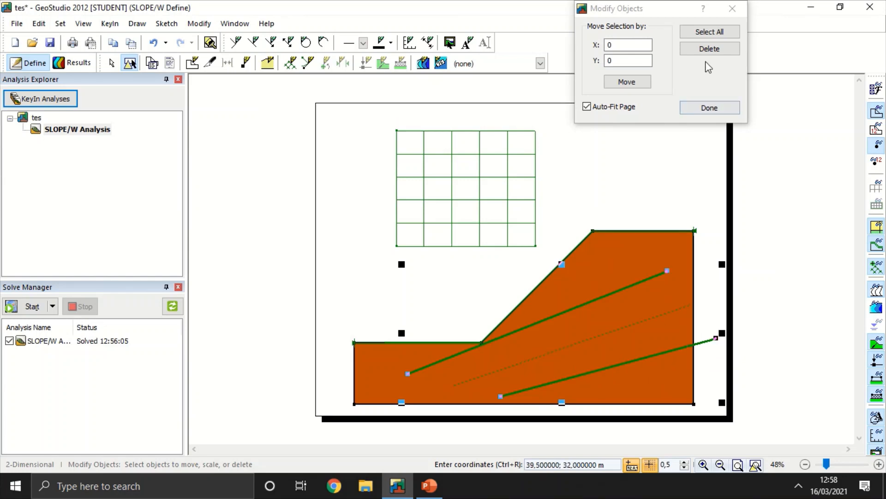
{"action": "left_click", "coordinate": [710, 49]}
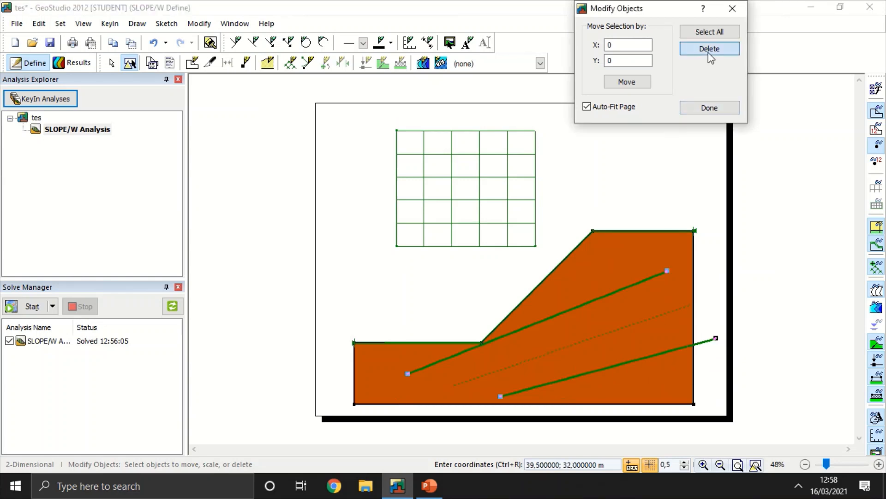
{"action": "left_click", "coordinate": [710, 109]}
Step: Draw slip surface radius lines with corners at about (34, 16.5), (10.5, -0.5), (15, -3) and (40, 10) m and solve the analysis
{"action": "left_click", "coordinate": [308, 62]}
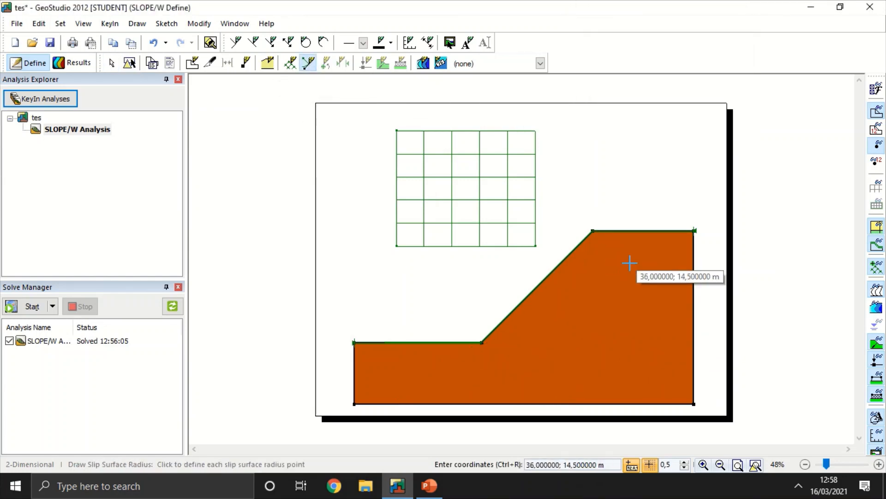
{"action": "left_click", "coordinate": [620, 250]}
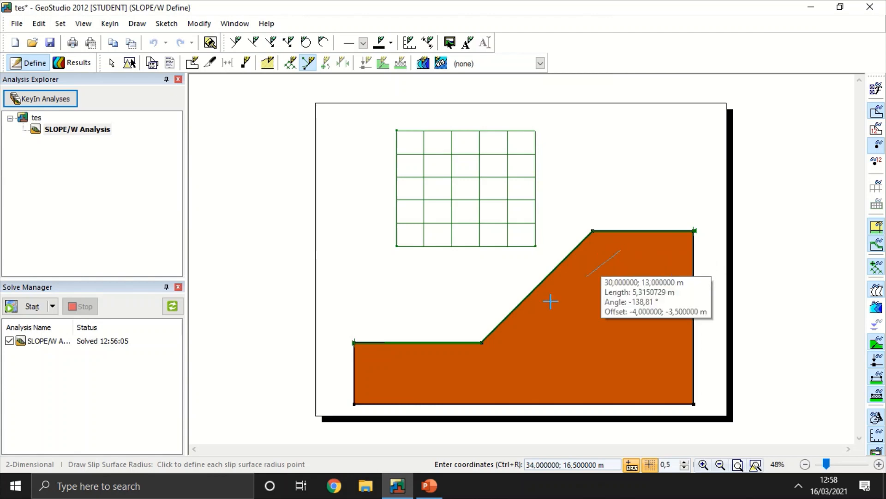
{"action": "left_click", "coordinate": [435, 380]}
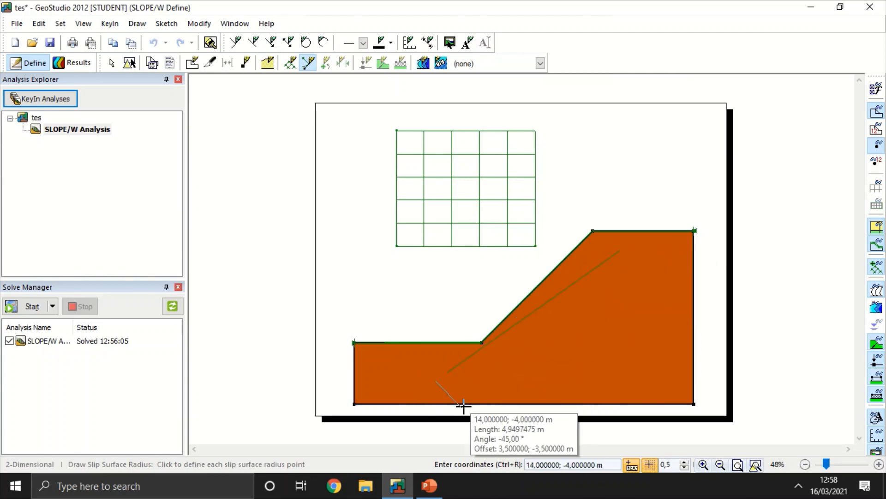
{"action": "left_click", "coordinate": [469, 400]}
{"action": "left_click", "coordinate": [663, 301]}
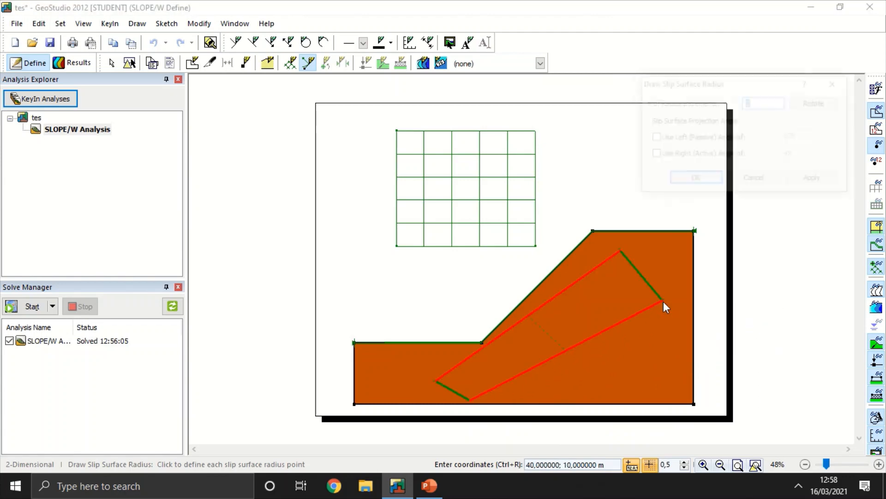
{"action": "left_click", "coordinate": [768, 179]}
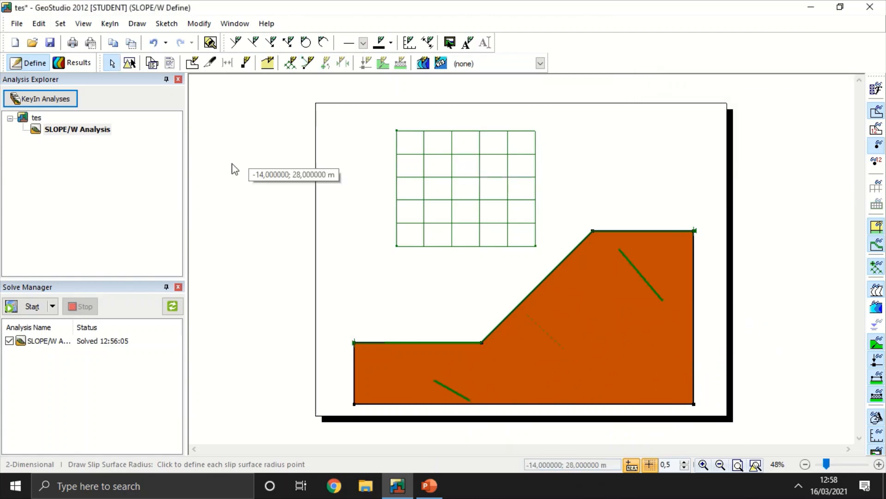
{"action": "left_click", "coordinate": [33, 306]}
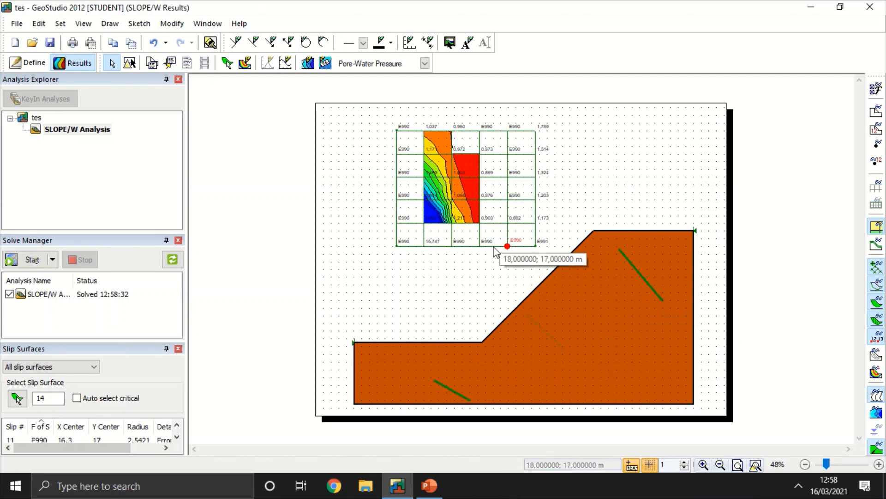
Step: Redraw the radius lines lower in the soil, with corners at about (10.5, 1), (39.5, 9), (42, 1.5) and (14, -3) m, and solve again
{"action": "left_click", "coordinate": [29, 62]}
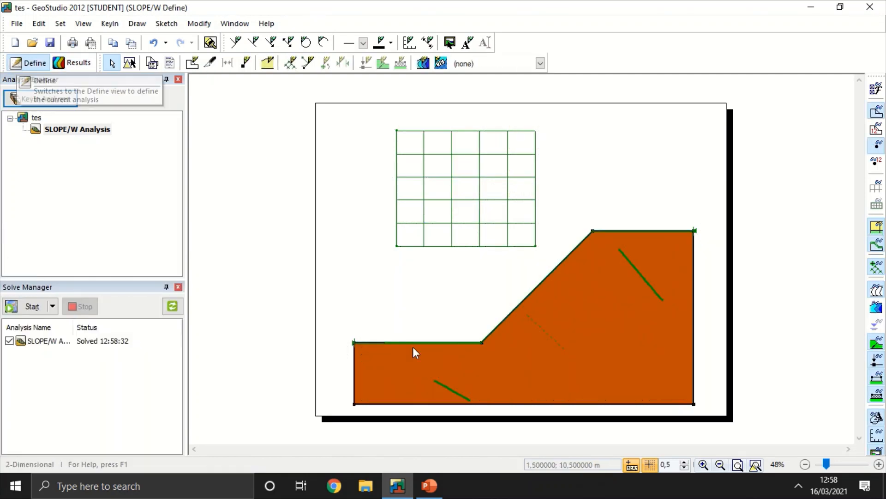
{"action": "left_click", "coordinate": [309, 63]}
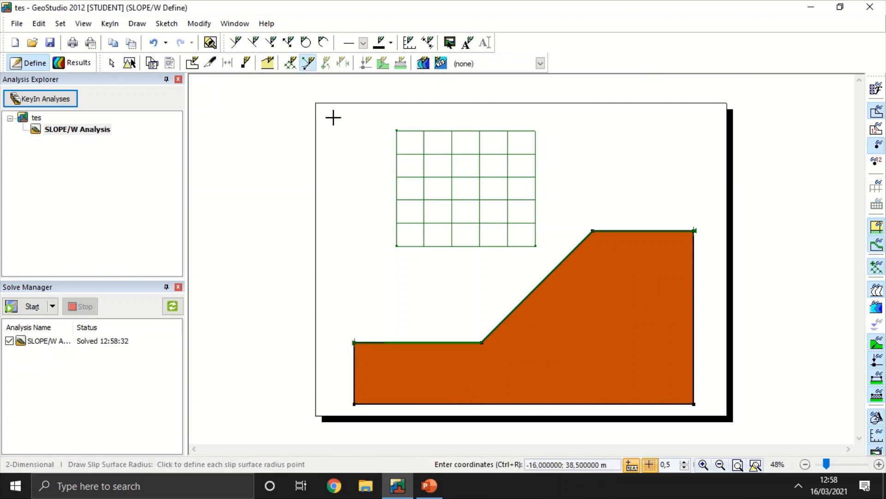
{"action": "left_click", "coordinate": [437, 372]}
{"action": "left_click", "coordinate": [659, 308]}
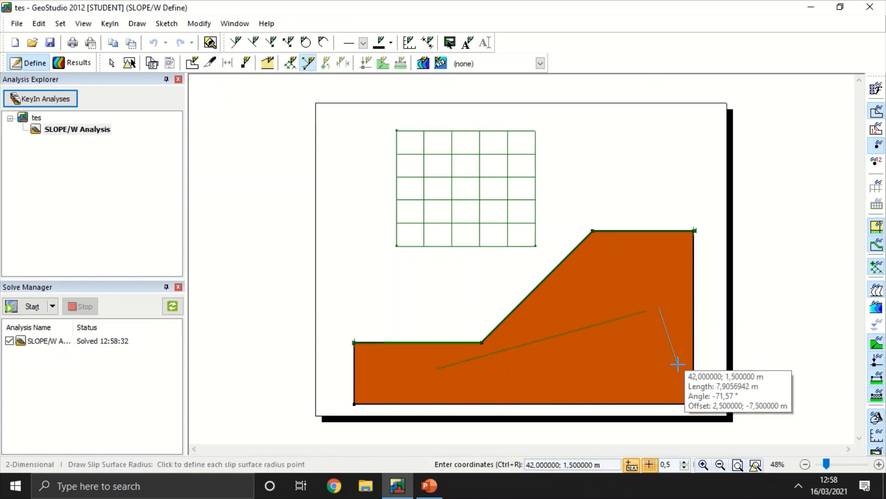
{"action": "left_click", "coordinate": [677, 365]}
{"action": "left_click", "coordinate": [463, 400]}
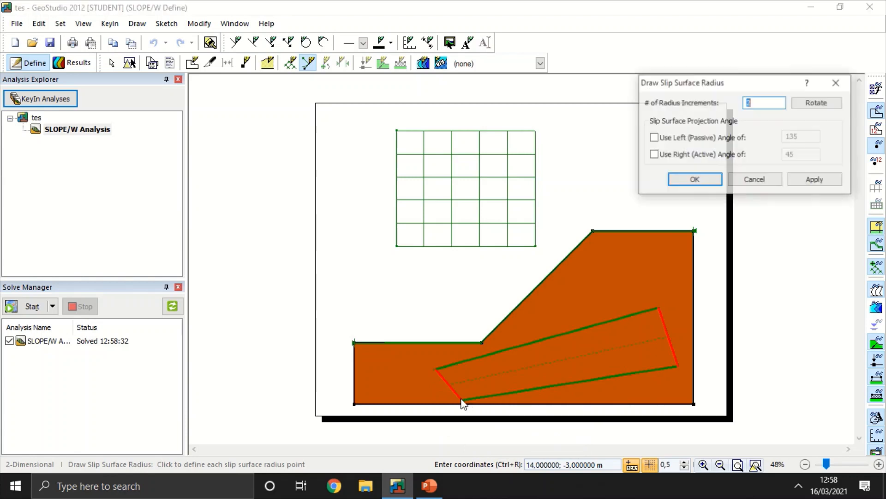
{"action": "left_click", "coordinate": [711, 179]}
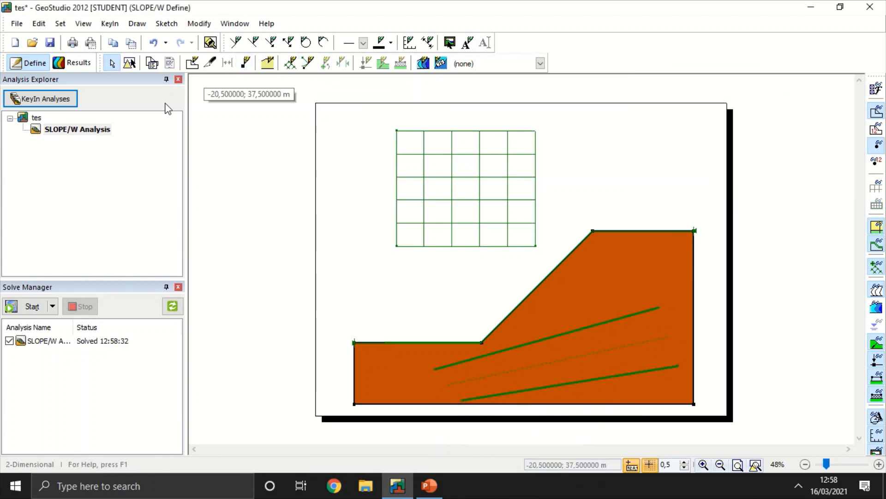
{"action": "left_click", "coordinate": [34, 307]}
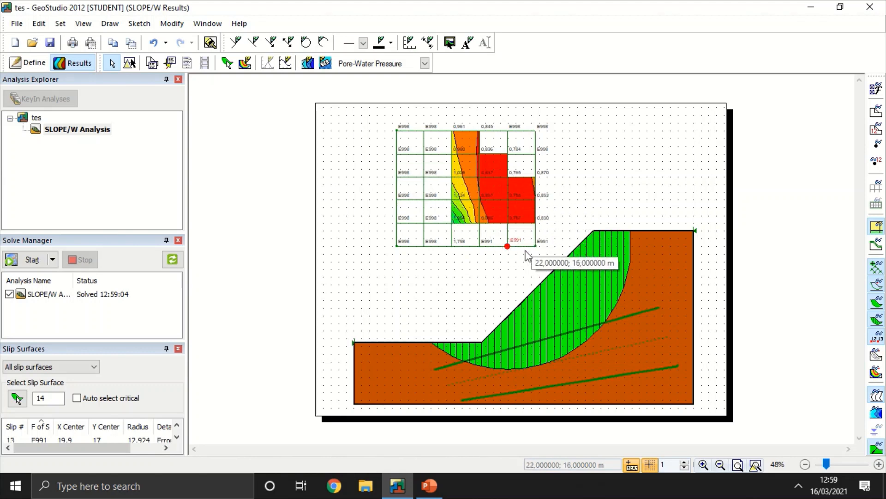
Step: Redraw the radius lines starting below the crest, with corners at about (33.5, 16.5), (13.5, 1), (22.5, -2) and (40.5, 12) m, and re-solve
{"action": "left_click", "coordinate": [9, 68]}
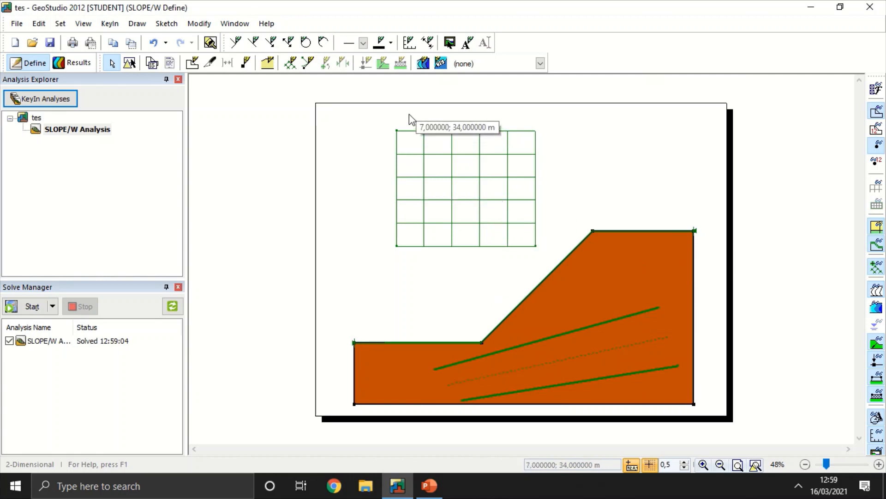
{"action": "left_click", "coordinate": [310, 63]}
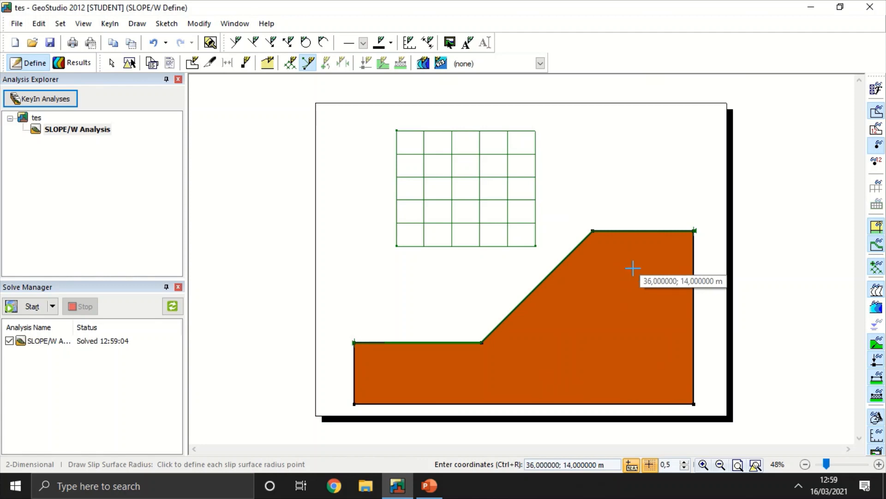
{"action": "left_click", "coordinate": [613, 251]}
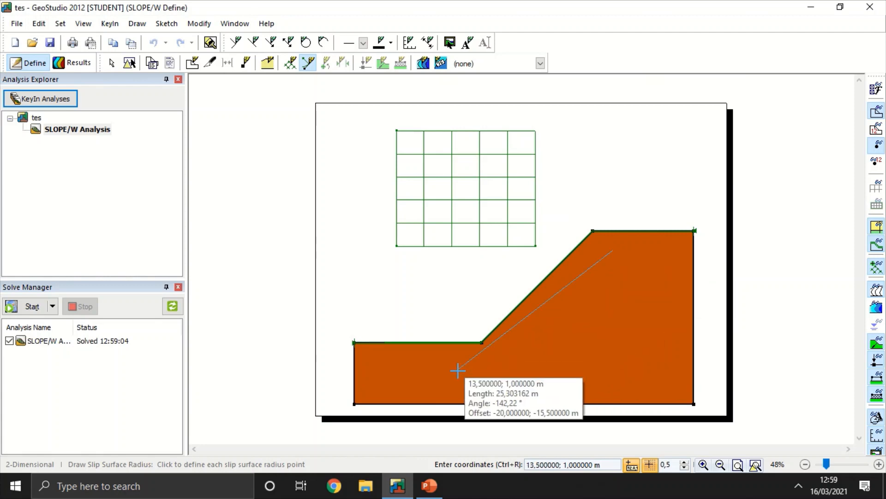
{"action": "left_click", "coordinate": [459, 368]}
{"action": "left_click", "coordinate": [519, 390]}
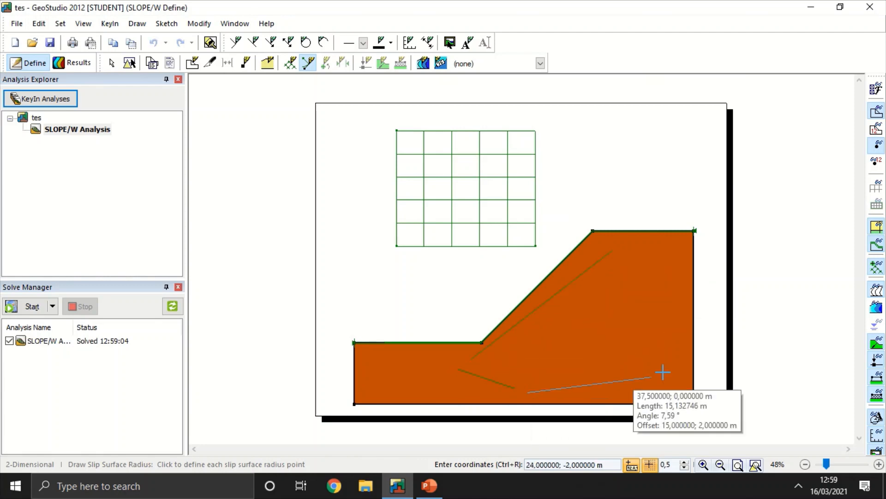
{"action": "left_click", "coordinate": [666, 284]}
{"action": "left_click", "coordinate": [695, 180]}
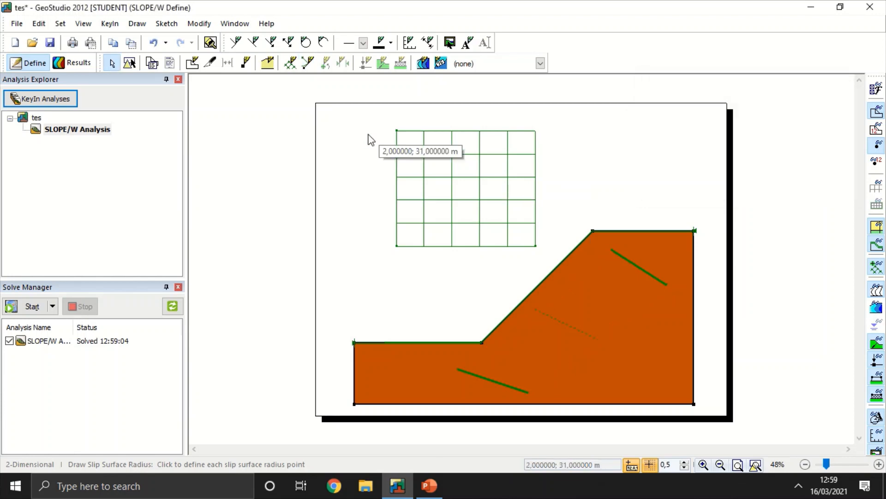
{"action": "left_click", "coordinate": [38, 308]}
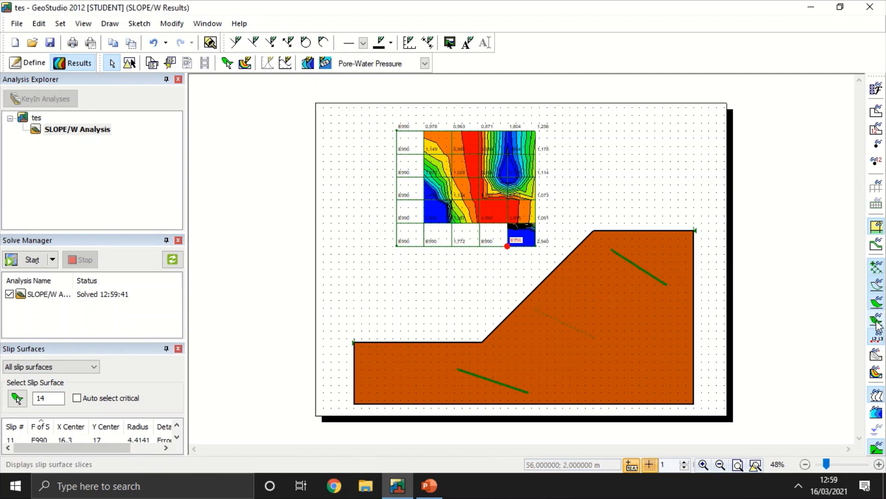
Step: Shrink the slip surface grid by bringing in its left, right and lower edges, then solve the analysis again
{"action": "left_click", "coordinate": [880, 248]}
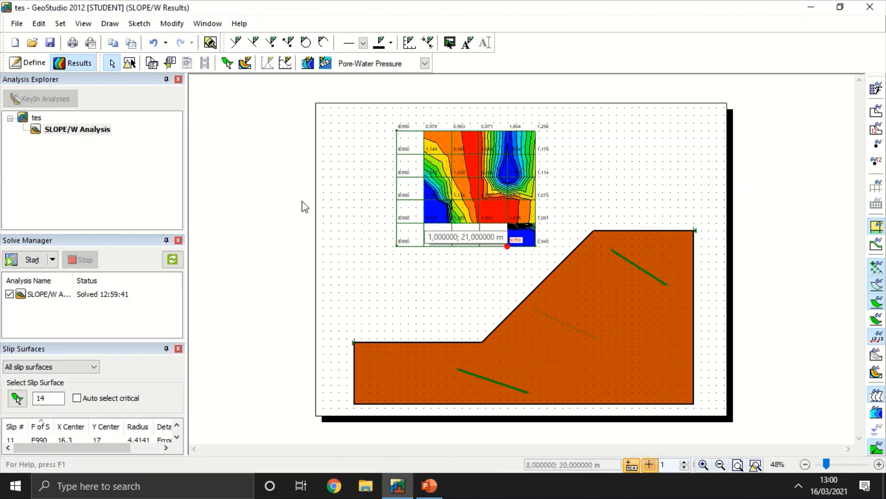
{"action": "left_click", "coordinate": [29, 63]}
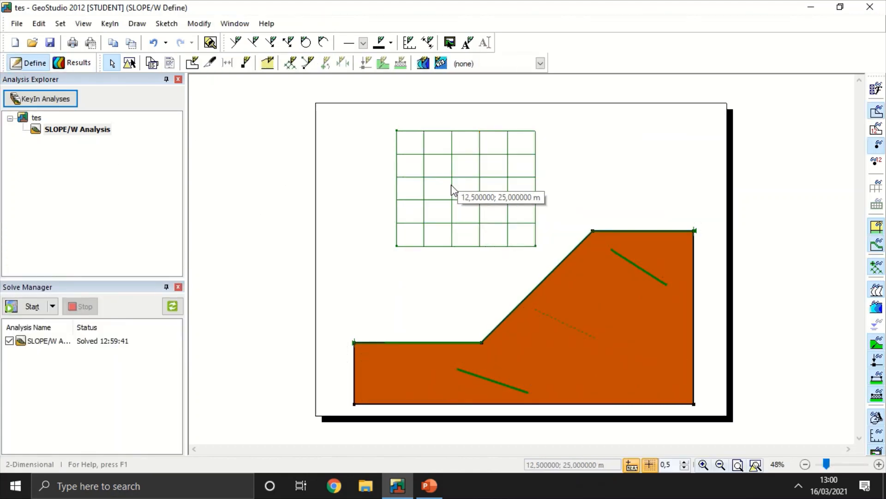
{"action": "left_click", "coordinate": [130, 62]}
{"action": "left_click", "coordinate": [474, 196]}
{"action": "left_click_drag", "start_coordinate": [389, 253], "coordinate": [427, 225]}
{"action": "left_click_drag", "start_coordinate": [538, 222], "coordinate": [529, 214]}
{"action": "left_click", "coordinate": [694, 110]}
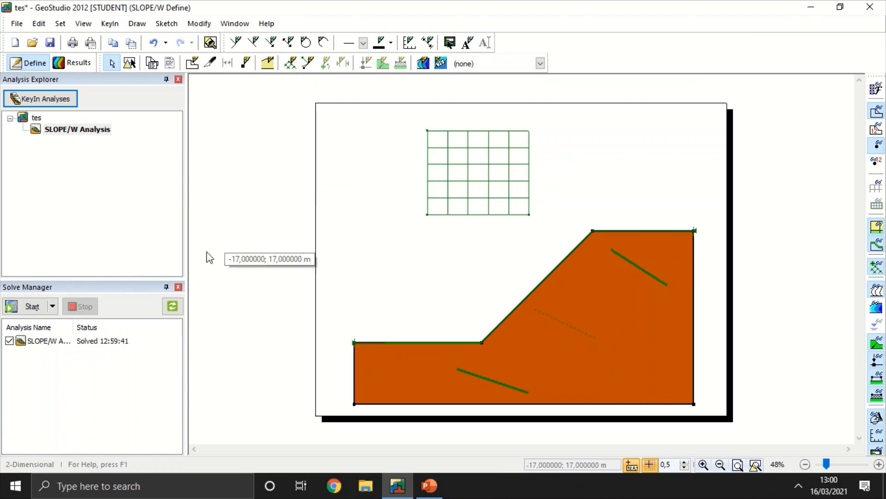
{"action": "left_click", "coordinate": [42, 306]}
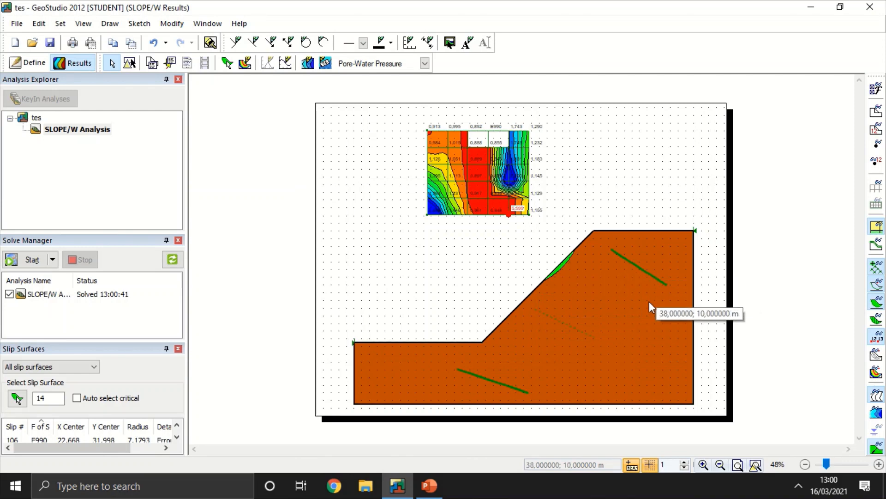
Step: Redraw the radius lines nearly horizontal below the toe, with corners at about (11.5, 2.5), (40, 3), (40, -1.5) and (12, -1) m, and re-solve
{"action": "left_click", "coordinate": [14, 66]}
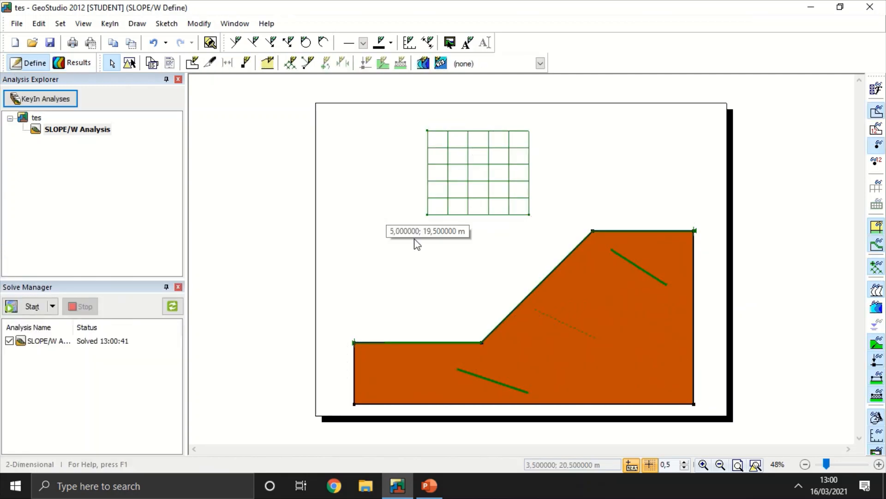
{"action": "left_click", "coordinate": [308, 63]}
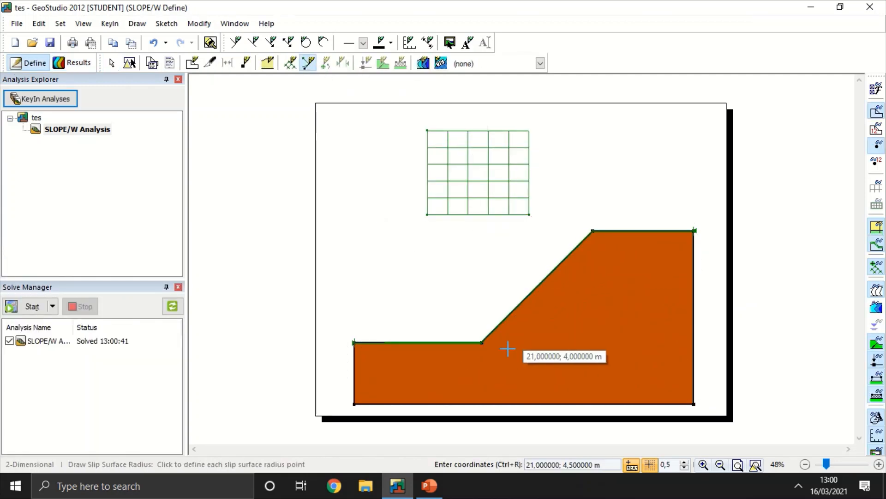
{"action": "left_click", "coordinate": [444, 358]}
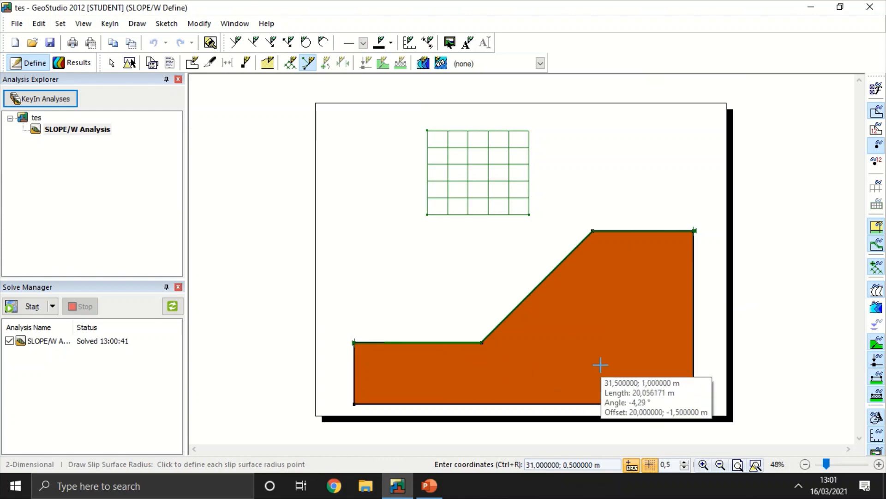
{"action": "left_click", "coordinate": [662, 354]}
{"action": "left_click", "coordinate": [663, 388]}
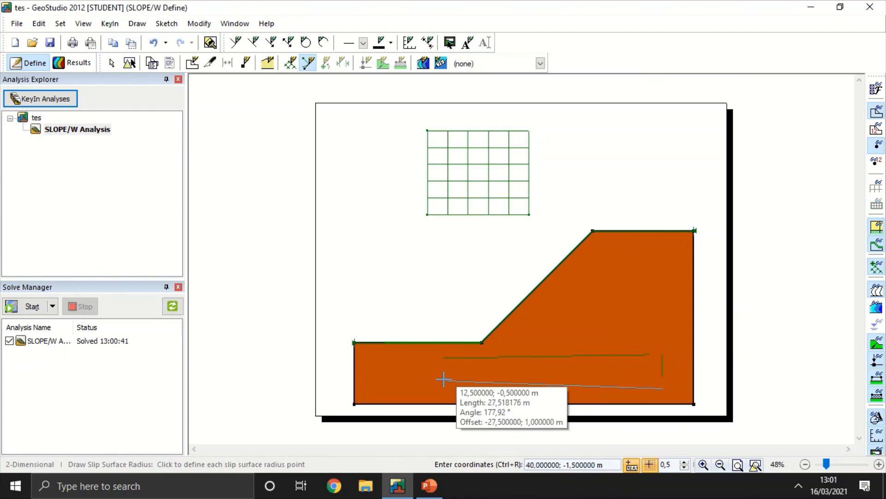
{"action": "left_click", "coordinate": [446, 384]}
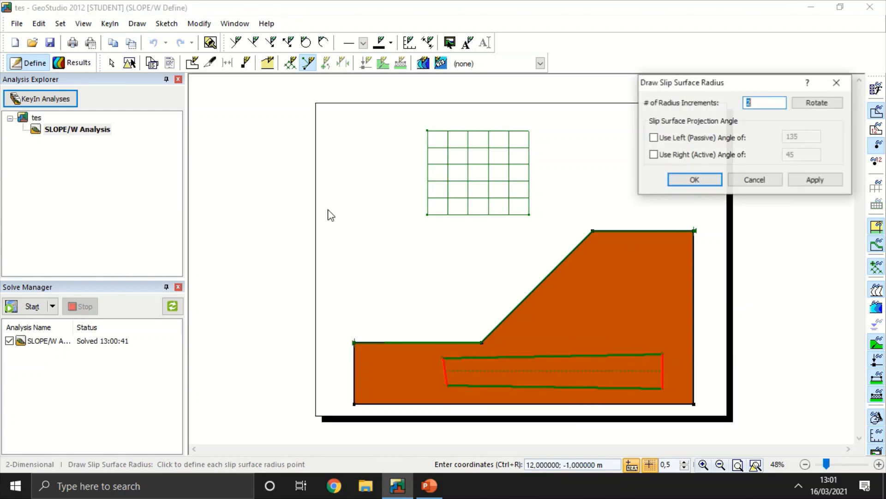
{"action": "left_click", "coordinate": [720, 180]}
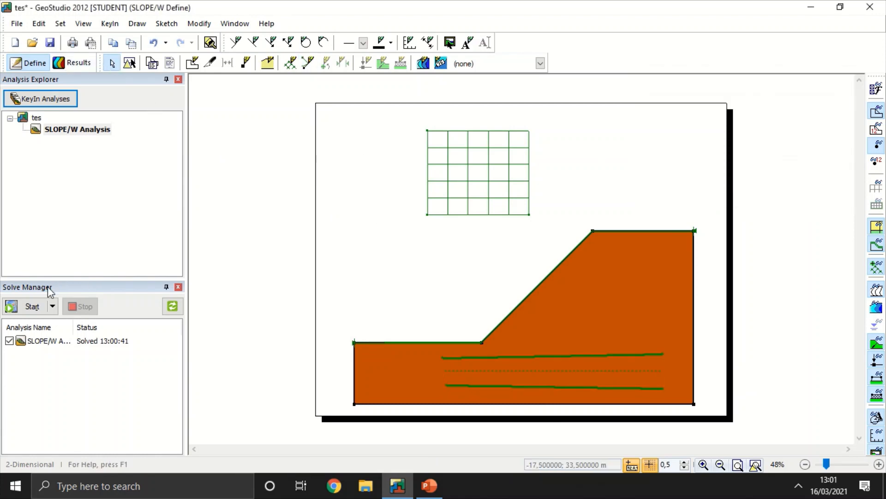
{"action": "left_click", "coordinate": [30, 307]}
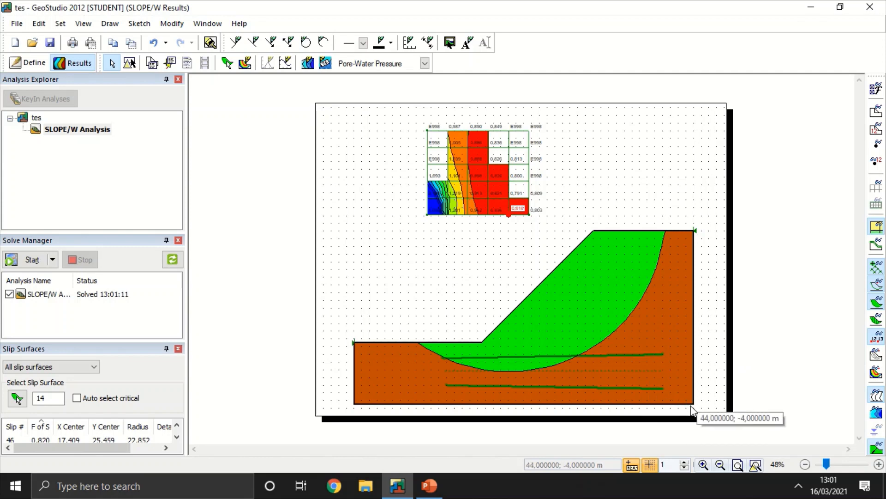
Step: Display the ground surface line and the slices of the sliding mass in the results
{"action": "left_click", "coordinate": [877, 243]}
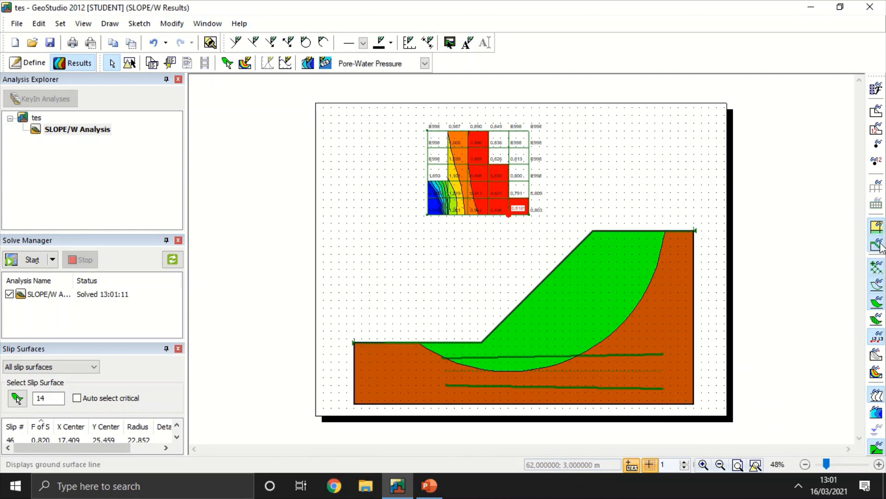
{"action": "left_click", "coordinate": [877, 323]}
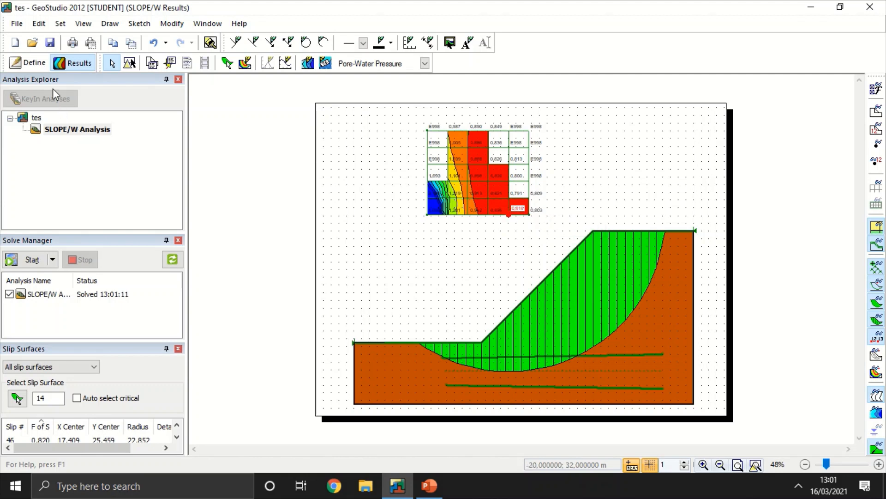
Step: Move the slip surface grid slightly right and down, closer to the slope face, and solve the analysis again
{"action": "left_click", "coordinate": [31, 62]}
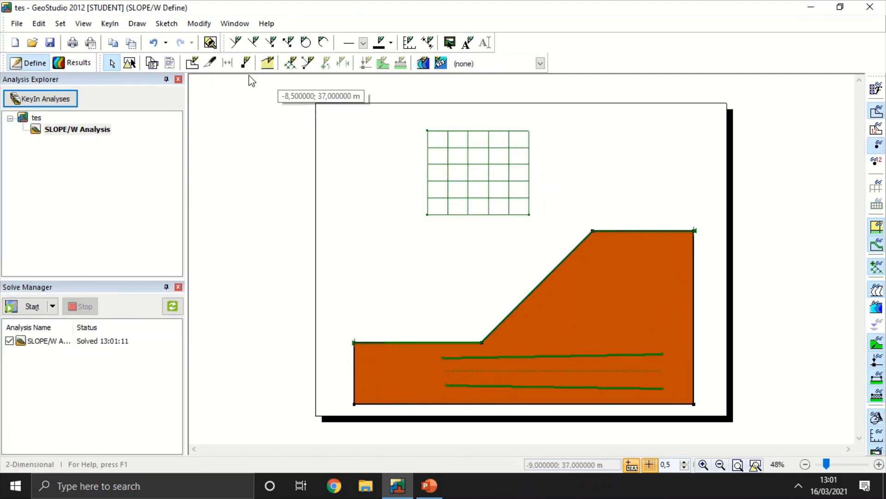
{"action": "left_click", "coordinate": [130, 63]}
{"action": "left_click", "coordinate": [450, 178]}
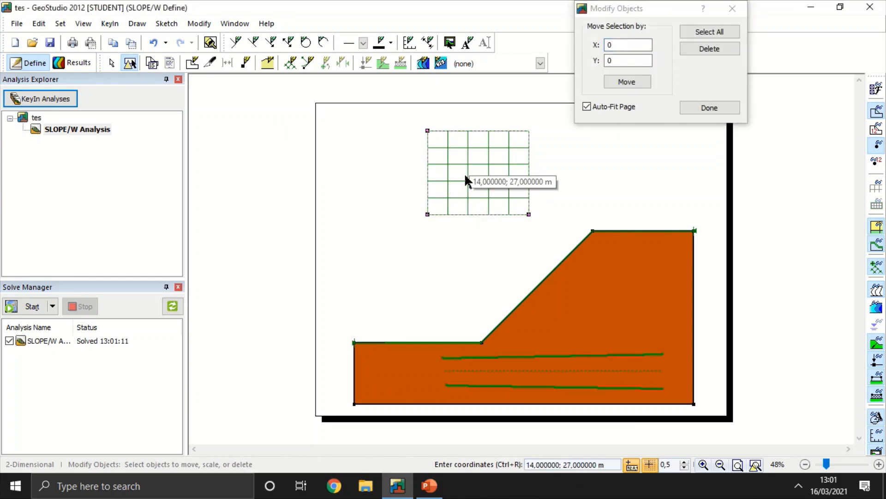
{"action": "left_click_drag", "start_coordinate": [463, 173], "coordinate": [473, 199]}
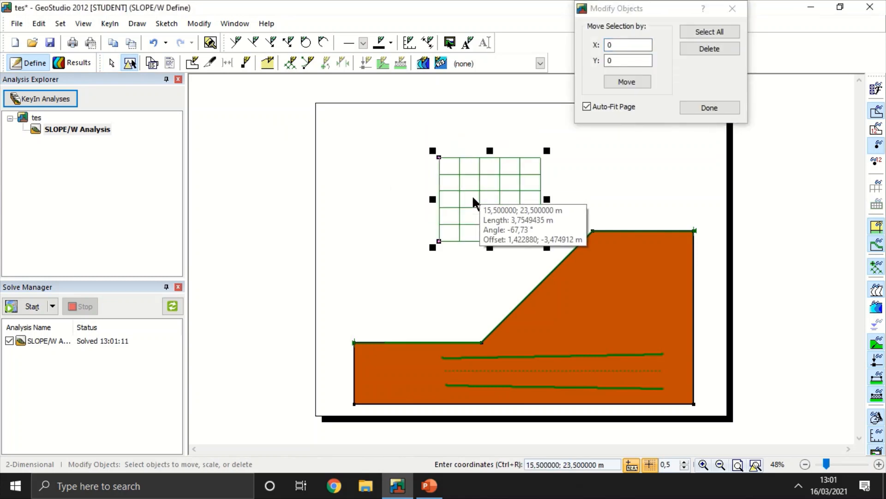
{"action": "left_click", "coordinate": [709, 108]}
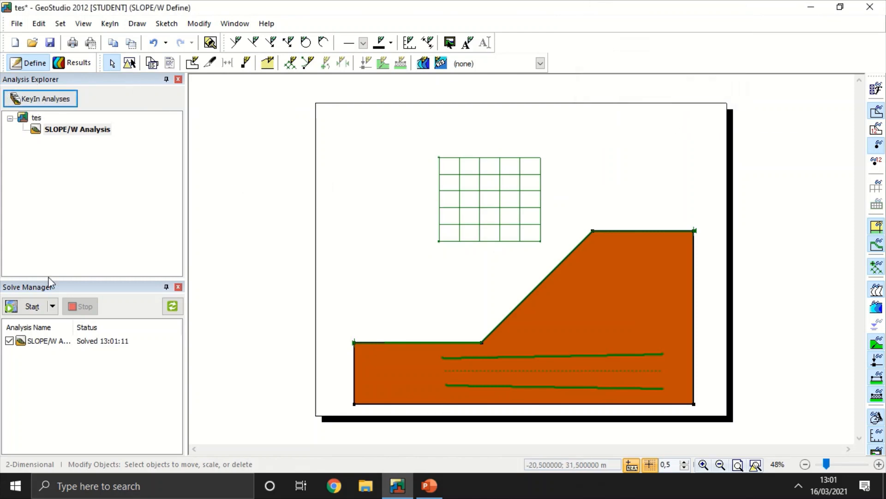
{"action": "left_click", "coordinate": [31, 306]}
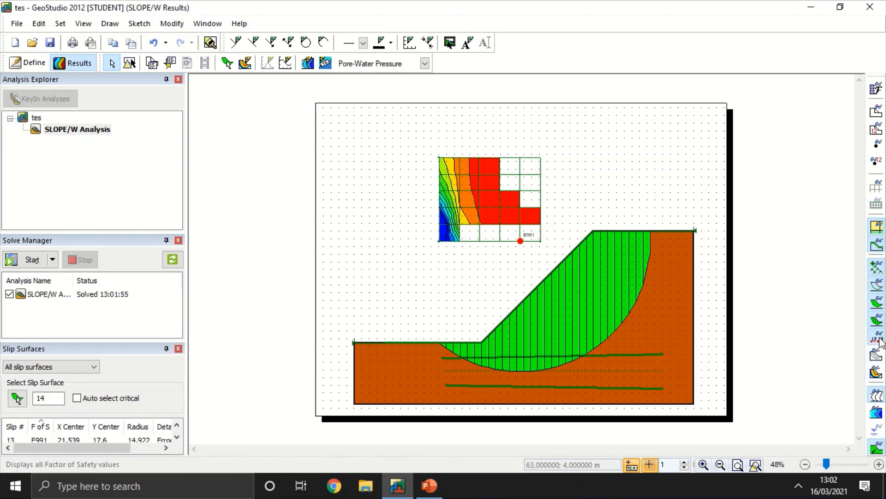
Step: Show the safety map over the slope to examine the critical slip zone, then hide it
{"action": "left_click", "coordinate": [877, 372]}
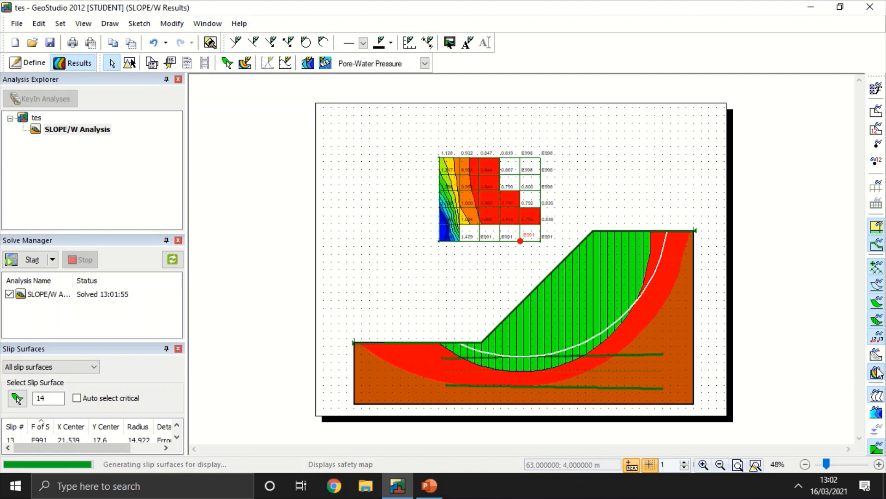
{"action": "left_click", "coordinate": [877, 372]}
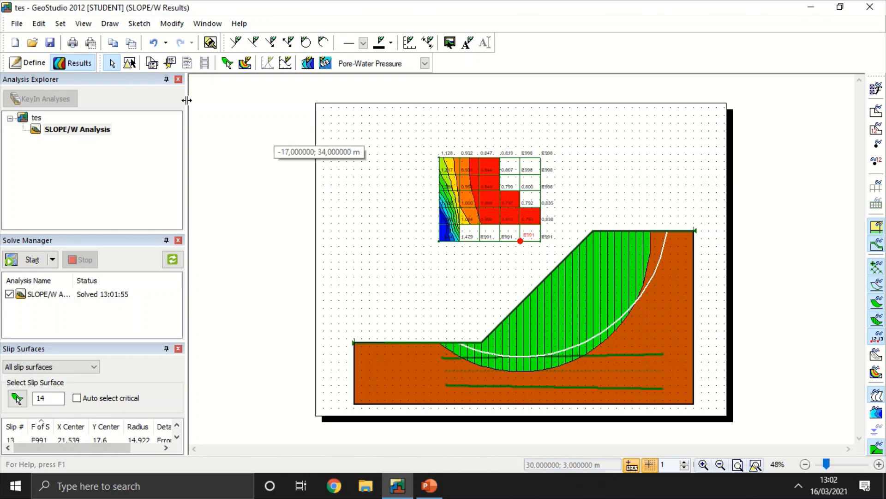
Step: Delete the nearly horizontal slip surface radius lines below the slope's toe
{"action": "left_click", "coordinate": [28, 63]}
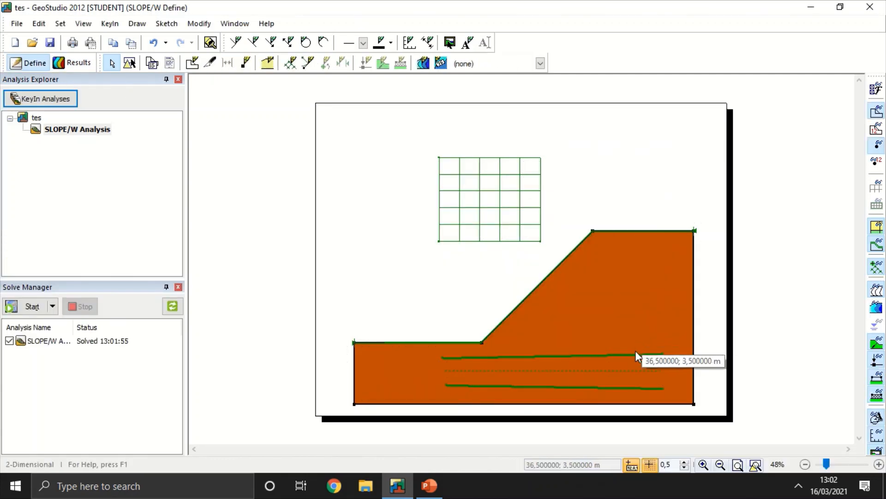
{"action": "left_click", "coordinate": [130, 63]}
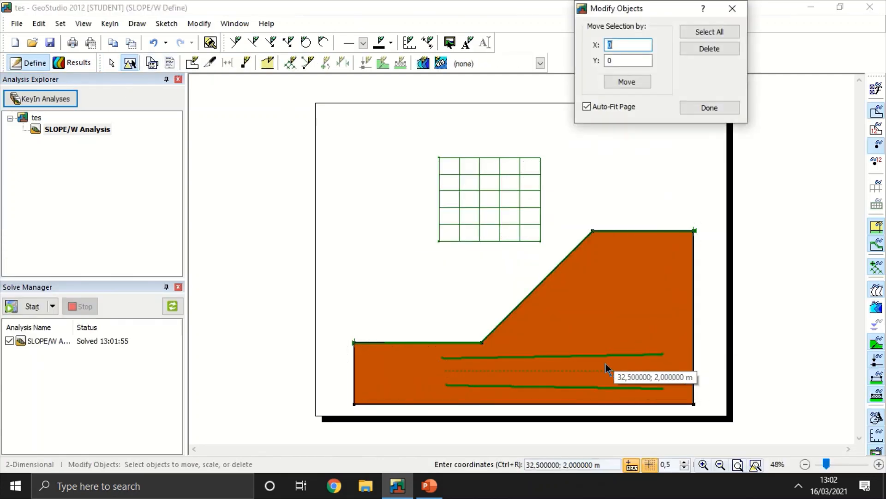
{"action": "left_click", "coordinate": [608, 368]}
{"action": "left_click", "coordinate": [601, 359]}
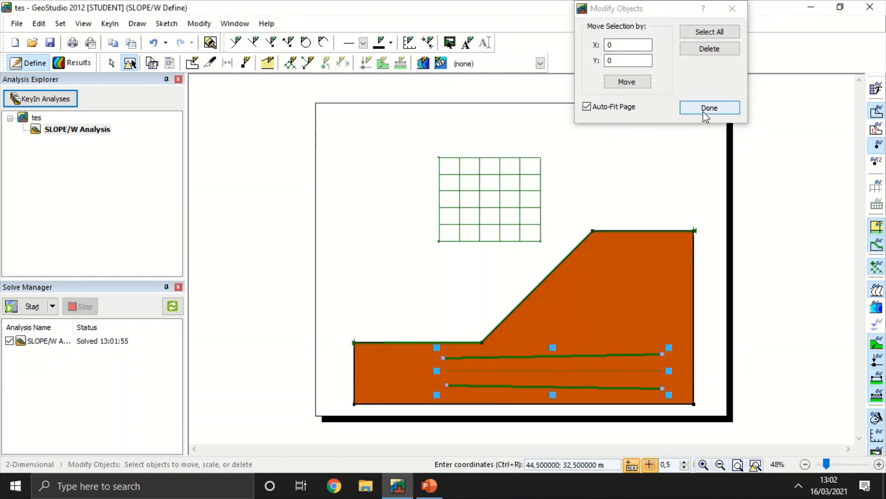
{"action": "left_click", "coordinate": [709, 49]}
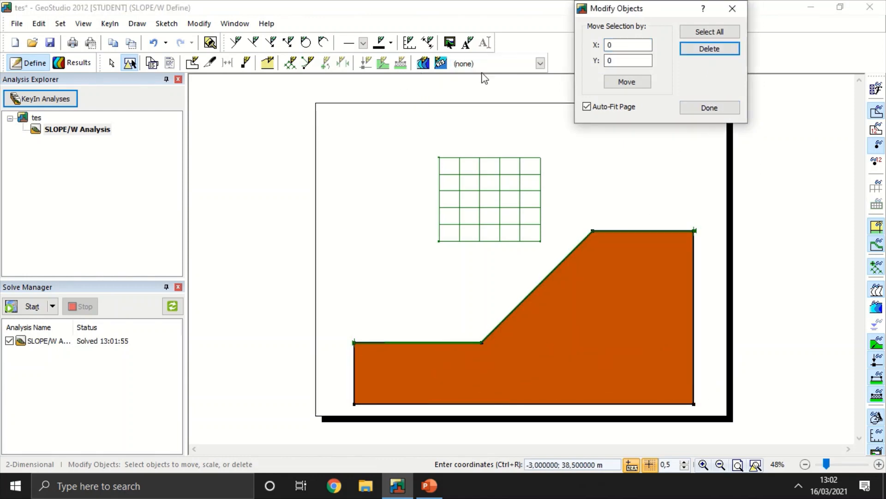
Step: Draw radius lines parallel to the slope face, with corners at about (35, 17), (17.5, 2), (21, 0.5) and (40, 13.5) m, and solve
{"action": "left_click", "coordinate": [307, 62]}
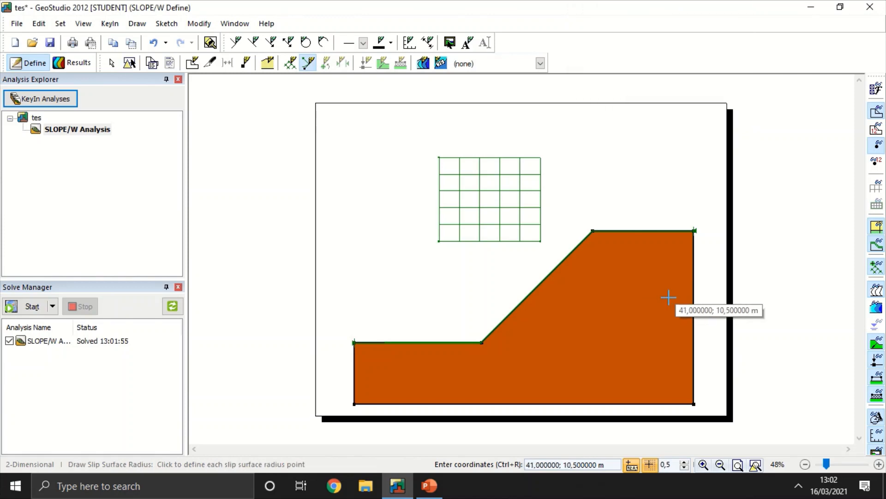
{"action": "left_click", "coordinate": [625, 247]}
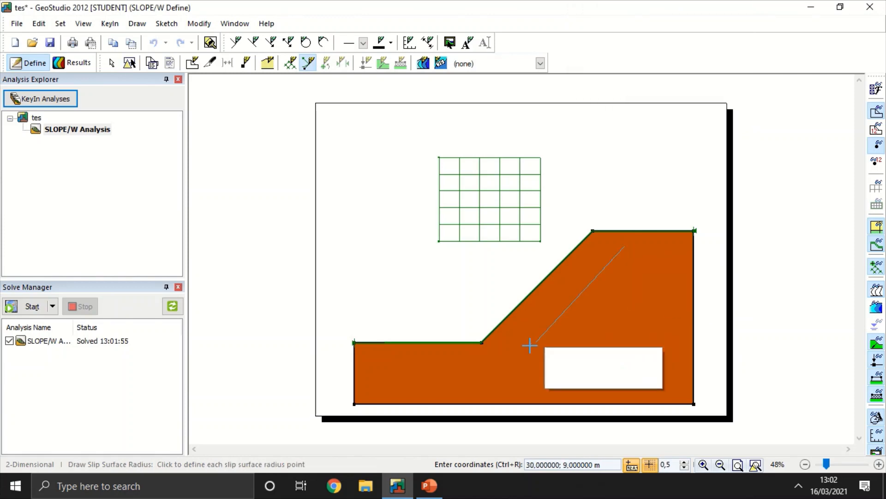
{"action": "left_click", "coordinate": [487, 359]}
{"action": "left_click", "coordinate": [514, 371]}
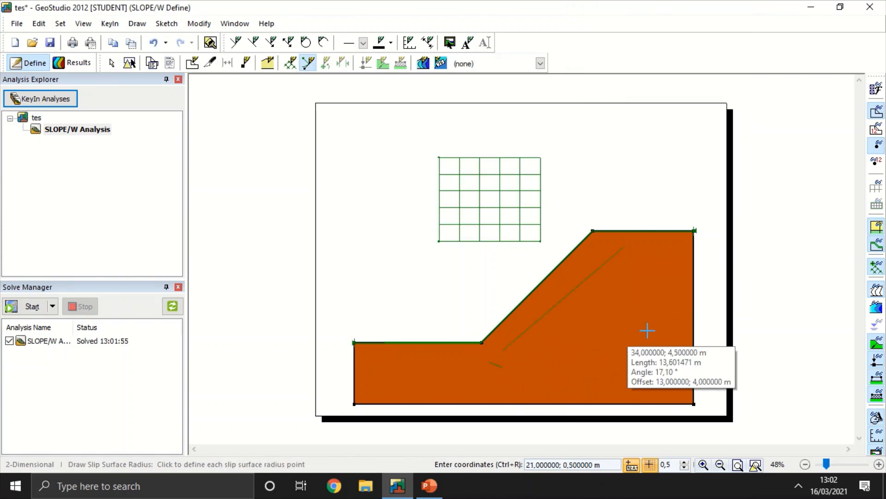
{"action": "left_click", "coordinate": [661, 271]}
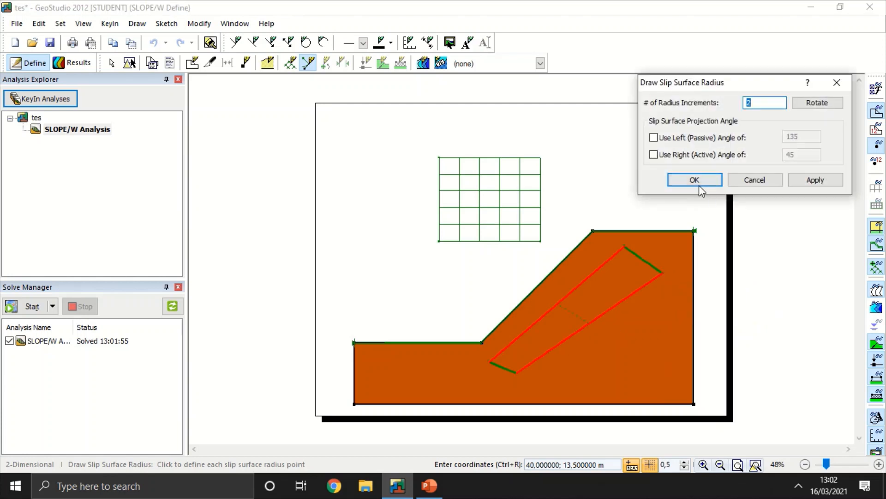
{"action": "left_click", "coordinate": [695, 179]}
{"action": "left_click", "coordinate": [112, 63]}
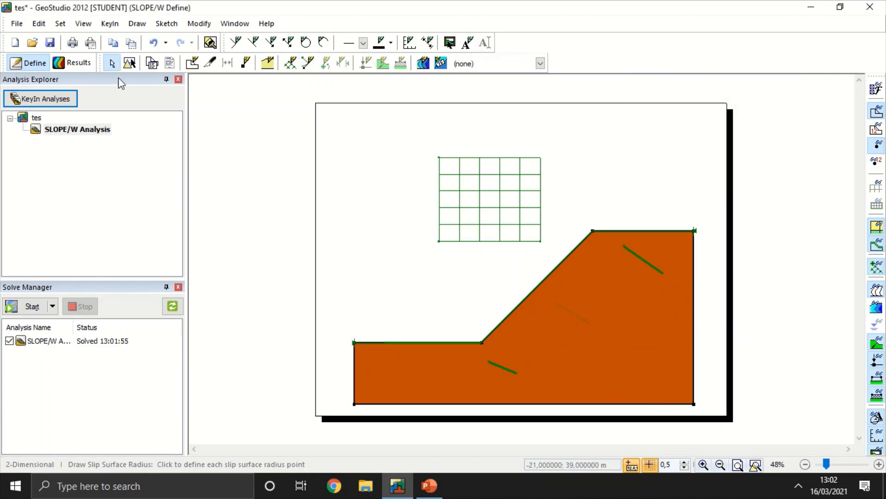
{"action": "left_click", "coordinate": [39, 307]}
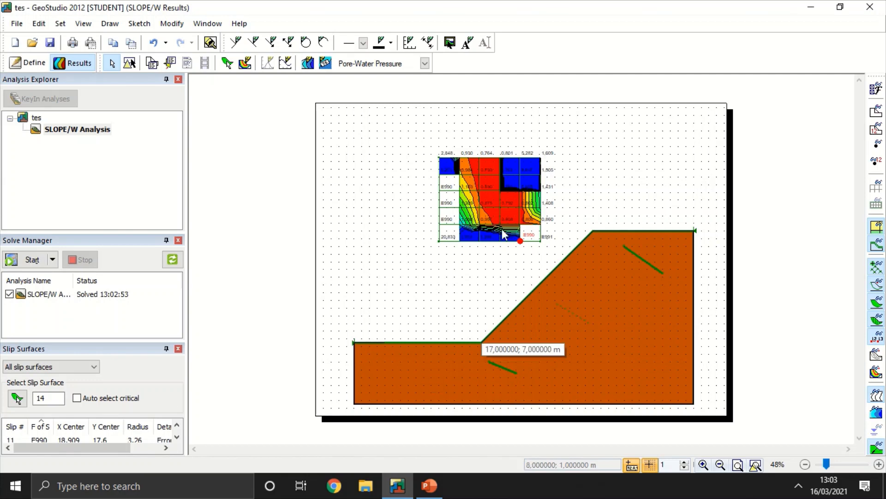
Step: Redraw the slip surface radius lines with corners at about (6.5, 1), (35, 15.5), (40.5, 6) and (13.5, -2.5) m, and solve
{"action": "left_click", "coordinate": [27, 63]}
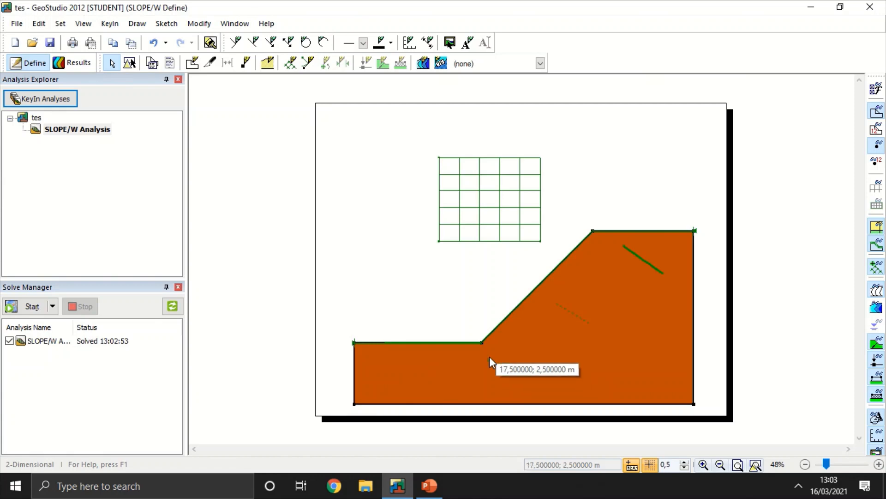
{"action": "left_click_drag", "start_coordinate": [489, 357], "coordinate": [517, 372]}
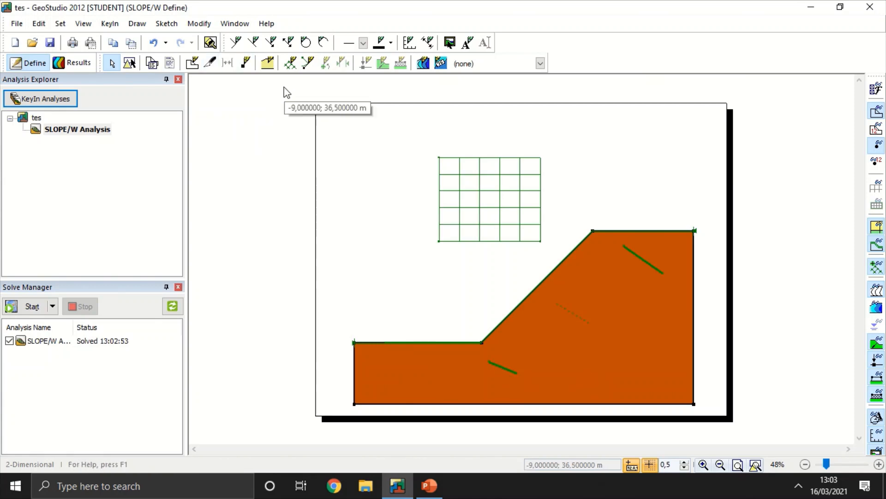
{"action": "left_click", "coordinate": [309, 63]}
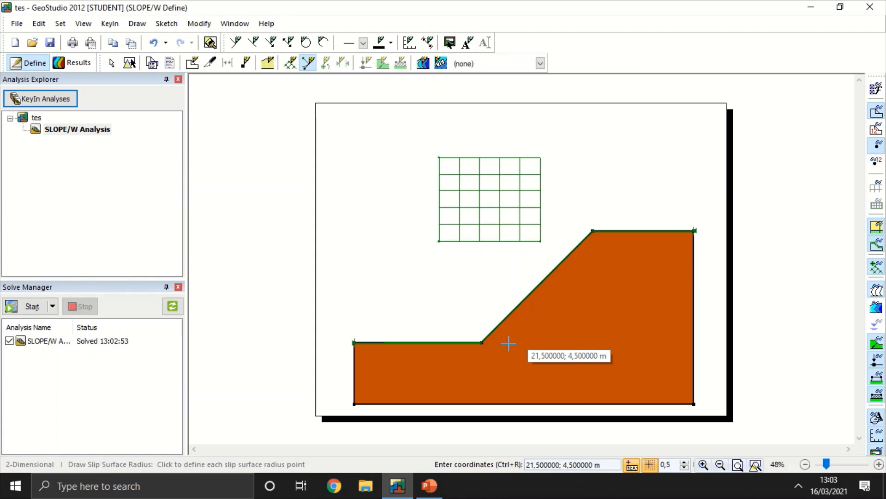
{"action": "left_click", "coordinate": [404, 369]}
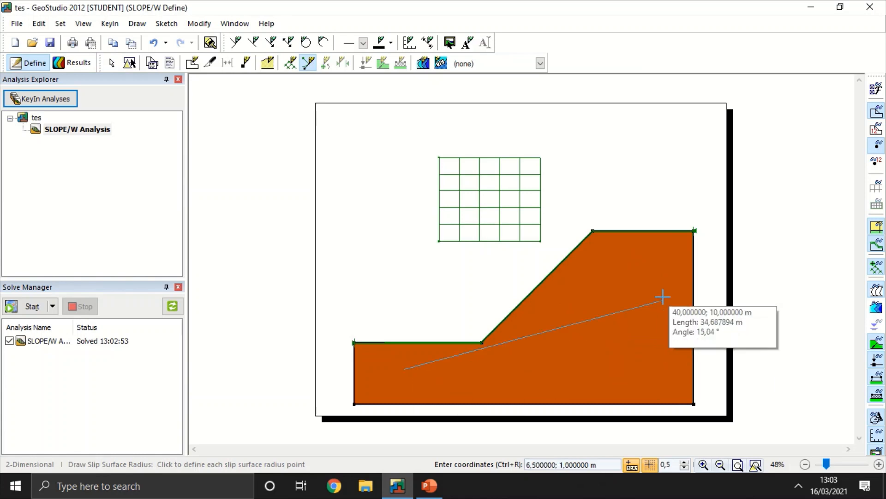
{"action": "left_click", "coordinate": [623, 257]}
{"action": "left_click", "coordinate": [667, 330]}
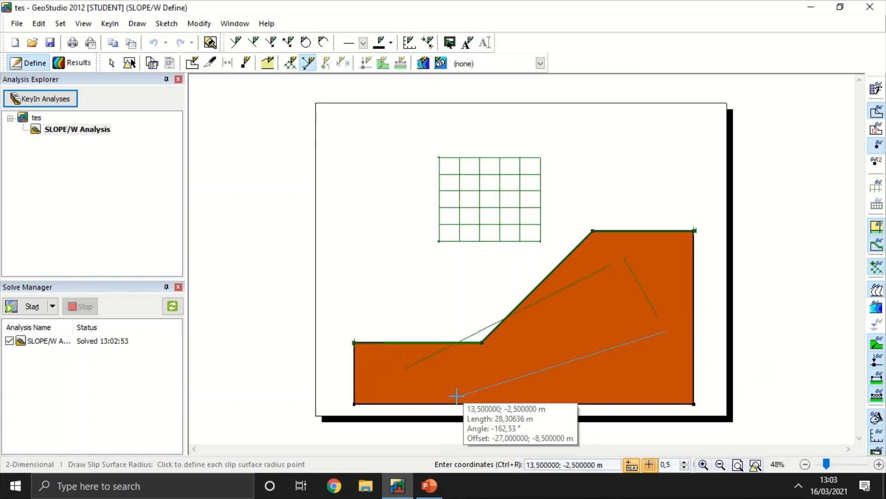
{"action": "left_click", "coordinate": [458, 396]}
{"action": "left_click", "coordinate": [694, 179]}
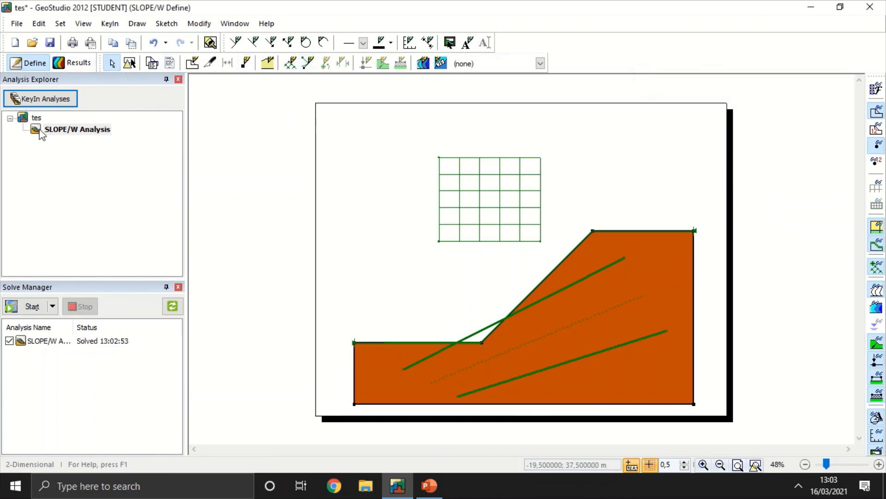
{"action": "left_click", "coordinate": [30, 306]}
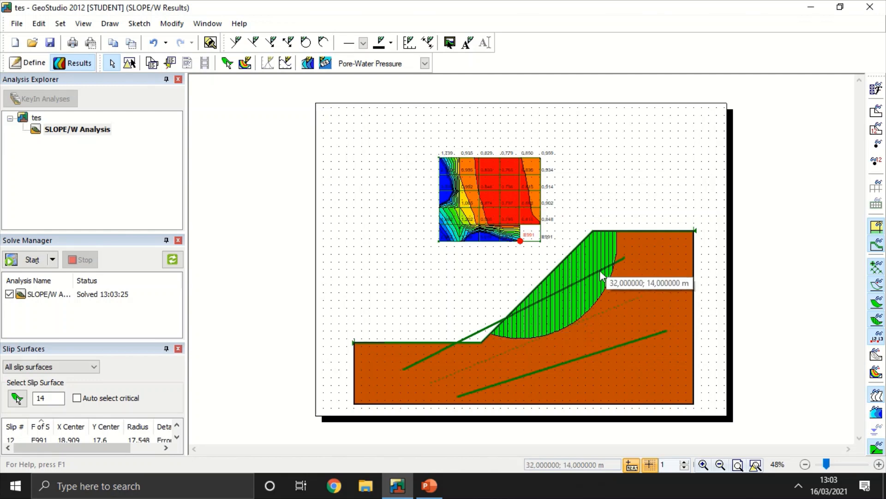
Step: Replace the radius lines with ones cornered at about (11, 1.5), (38.5, 12), (43, 3) and (24.5, -1.5) m, and solve the analysis
{"action": "left_click", "coordinate": [31, 64]}
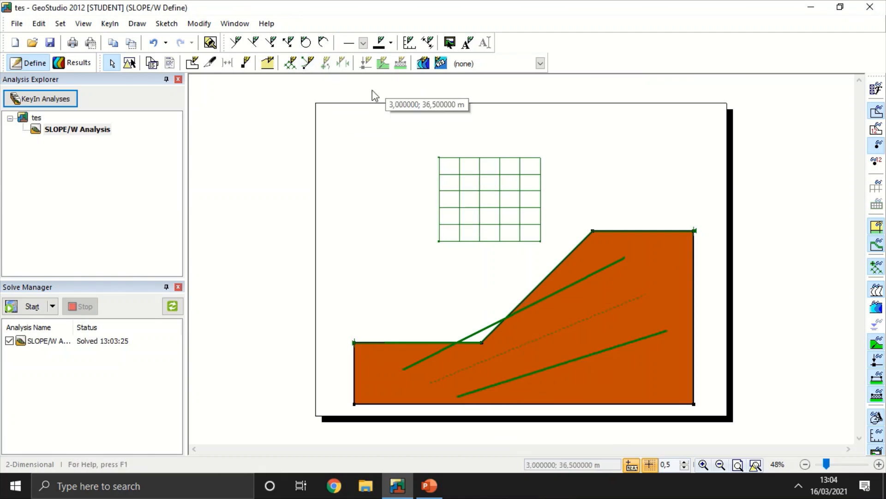
{"action": "left_click", "coordinate": [308, 63]}
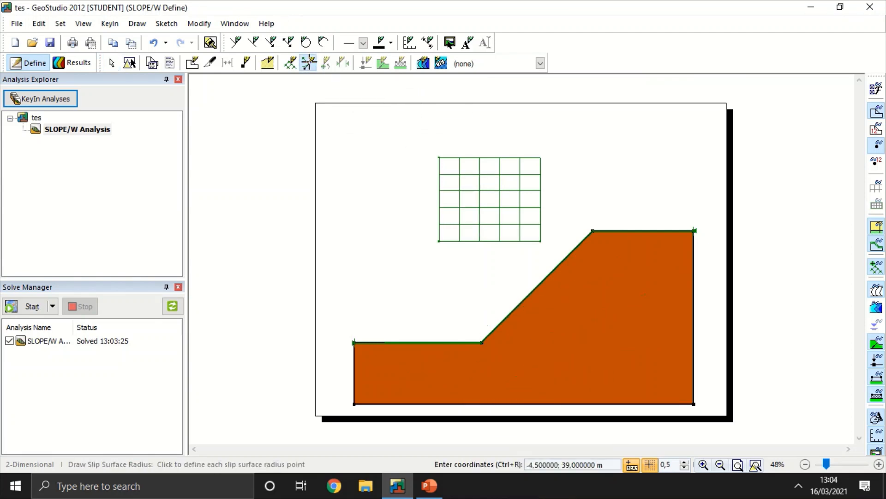
{"action": "left_click", "coordinate": [440, 363]}
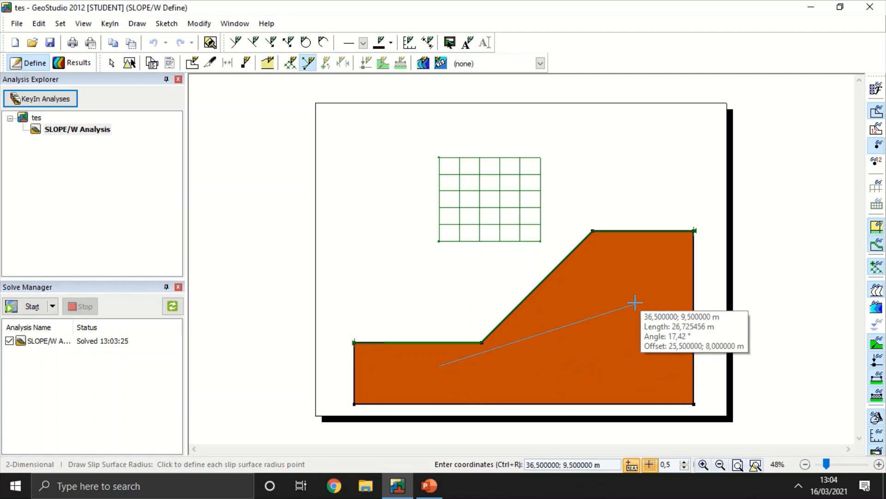
{"action": "left_click", "coordinate": [651, 285]}
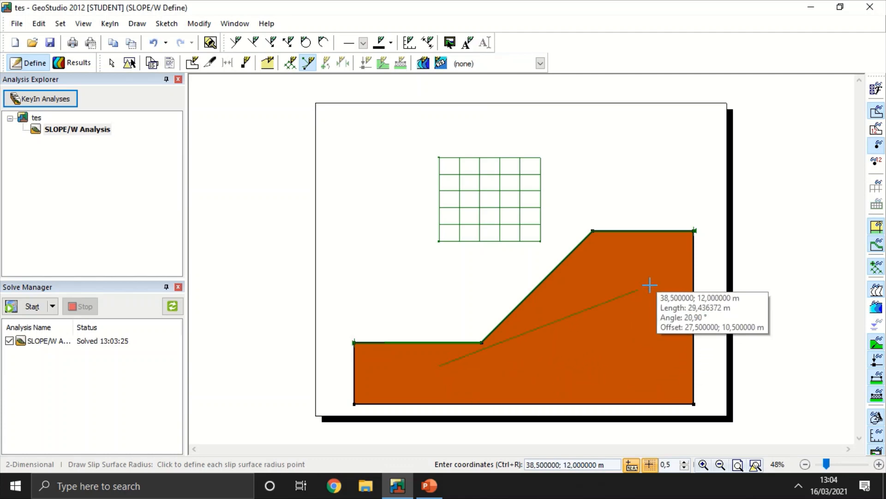
{"action": "left_click", "coordinate": [686, 354]}
{"action": "left_click", "coordinate": [543, 388]}
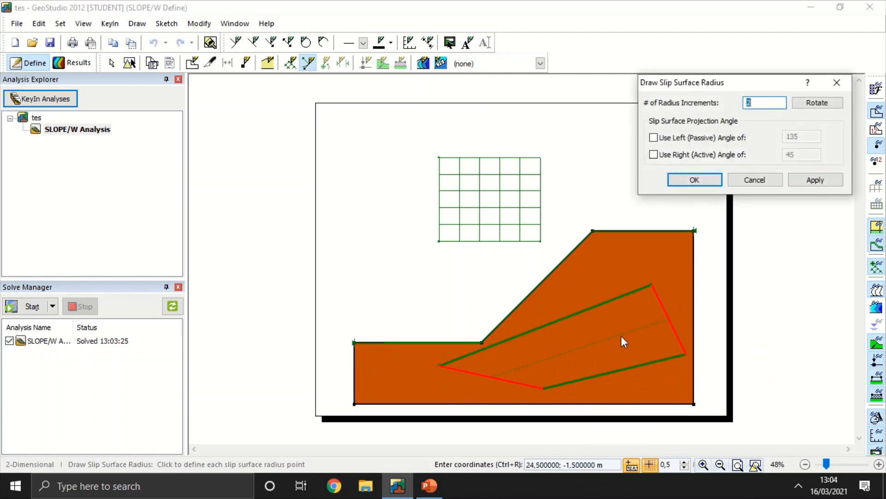
{"action": "left_click", "coordinate": [717, 183]}
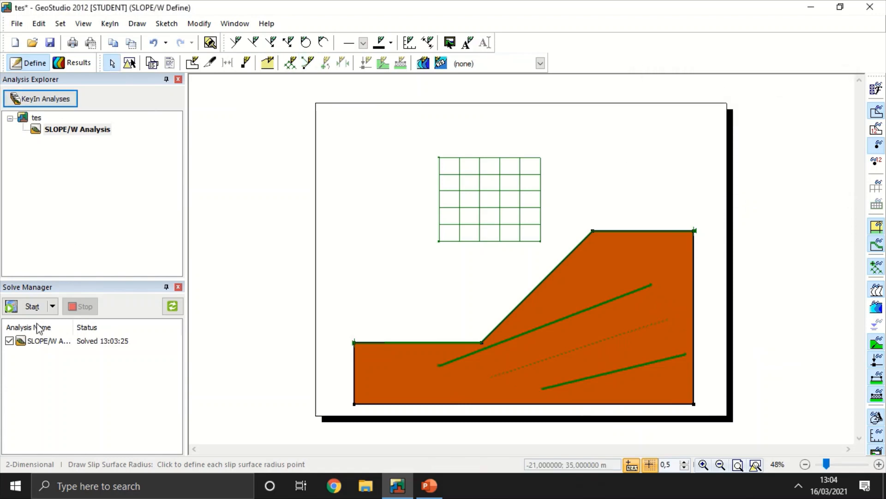
{"action": "left_click", "coordinate": [32, 306]}
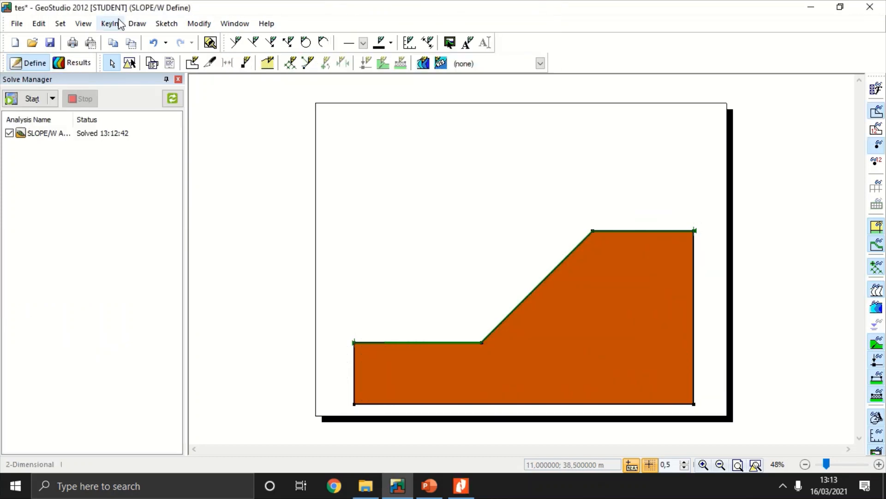
Step: Switch the analysis's slip surface option to Entry and Exit and back to Grid and Radius
{"action": "left_click", "coordinate": [119, 24]}
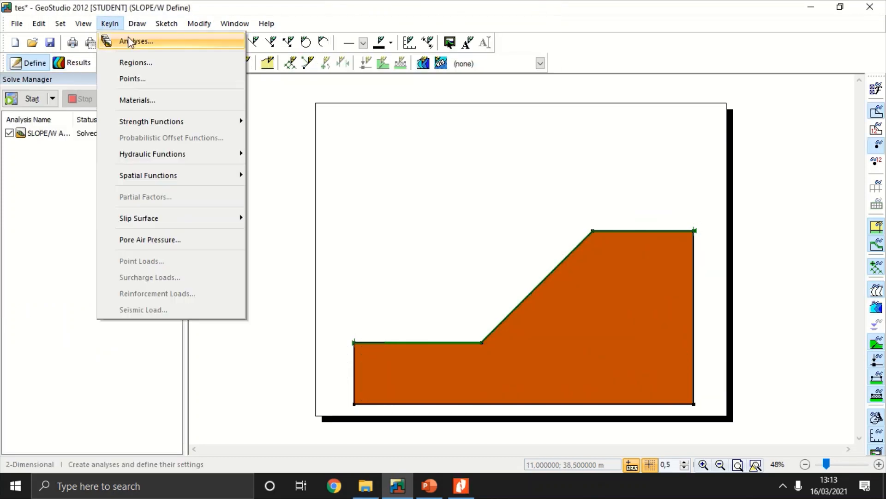
{"action": "left_click", "coordinate": [134, 40]}
{"action": "left_click", "coordinate": [433, 101]}
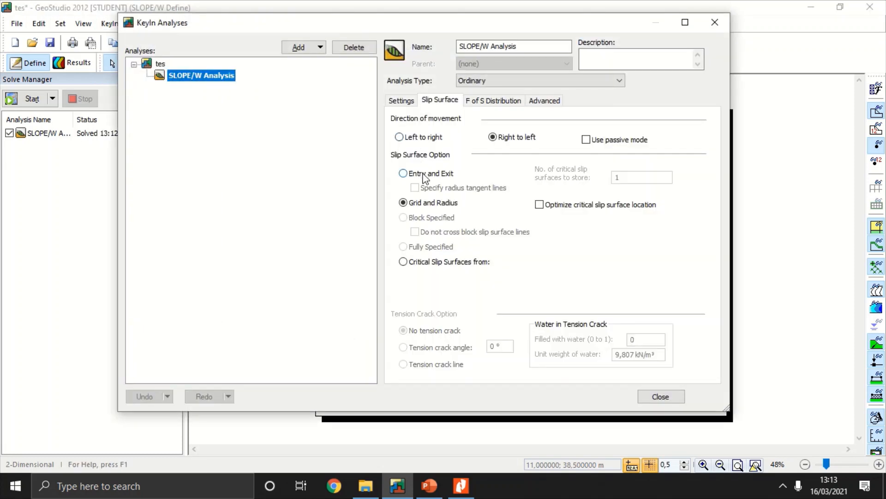
{"action": "left_click", "coordinate": [424, 177]}
{"action": "left_click", "coordinate": [434, 207]}
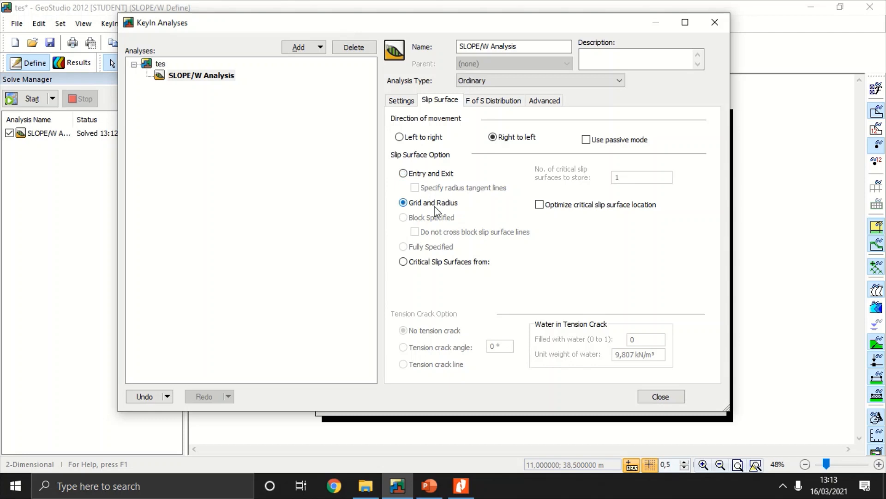
{"action": "left_click", "coordinate": [660, 397]}
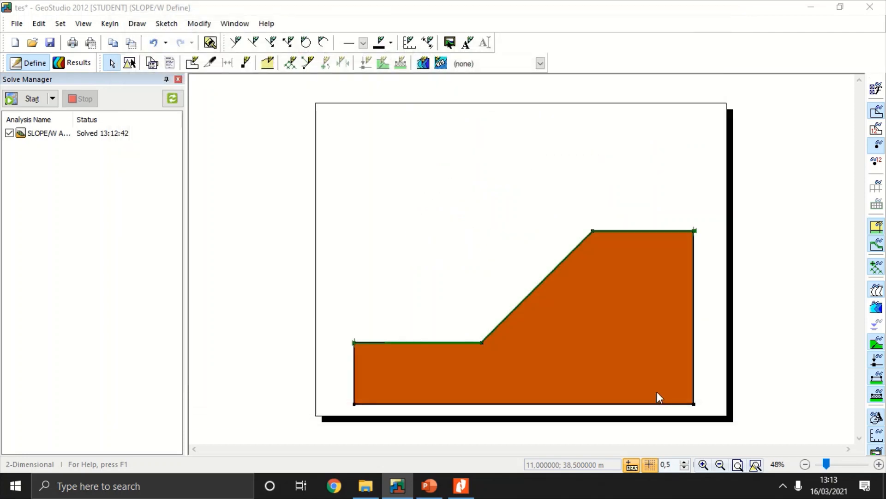
Step: Draw a slip surface grid with corners at (10, 30.5), (10, 20.5) and (25, 20.5) m, using 5 increments in X and 5 in Y
{"action": "left_click", "coordinate": [293, 70]}
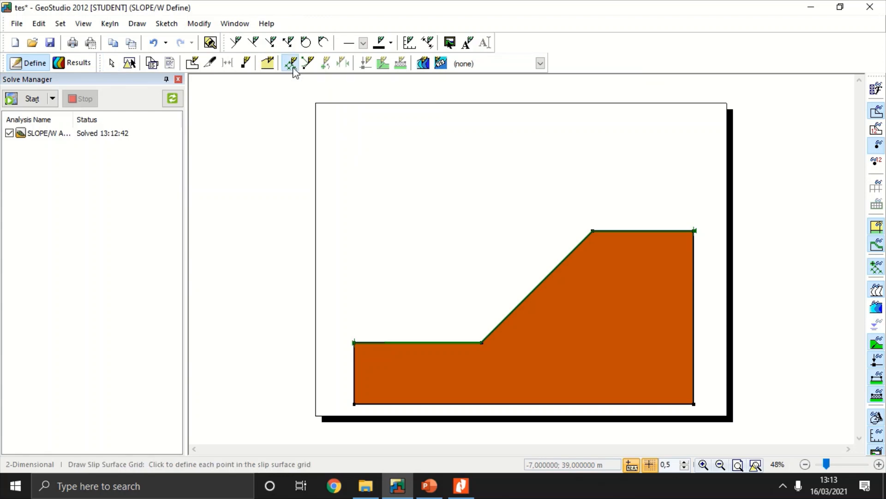
{"action": "left_click", "coordinate": [432, 142]}
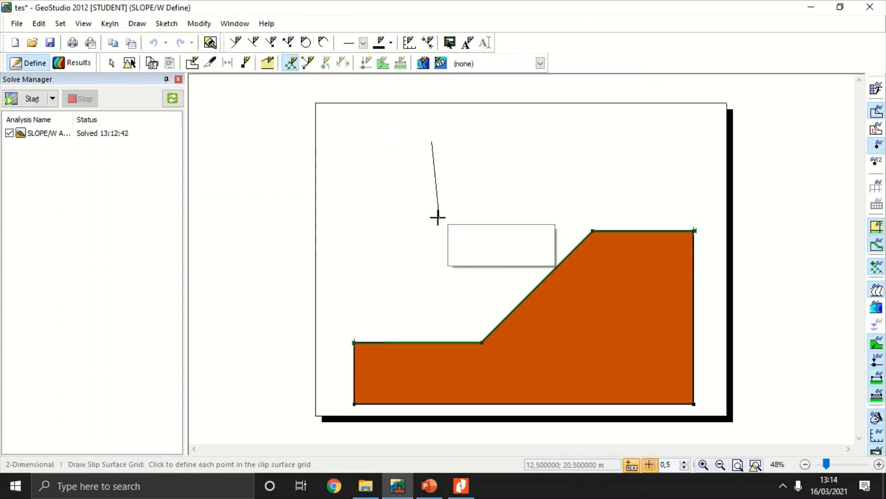
{"action": "left_click", "coordinate": [432, 219]}
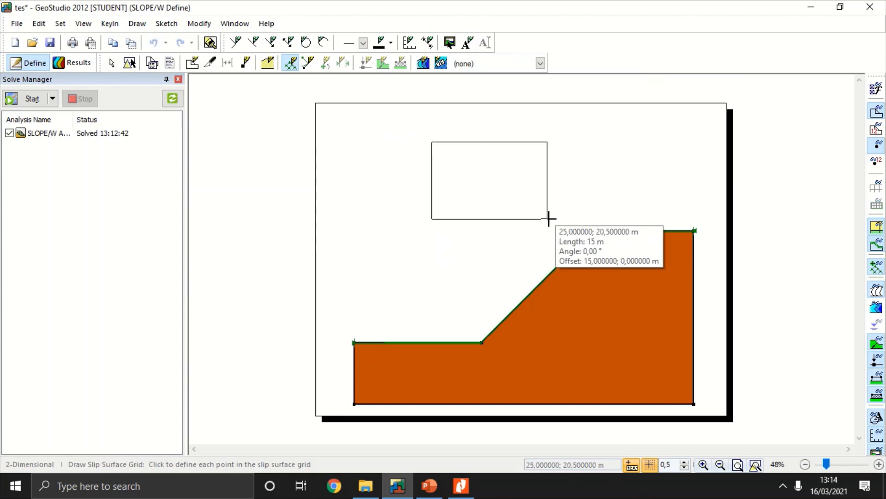
{"action": "left_click", "coordinate": [548, 218]}
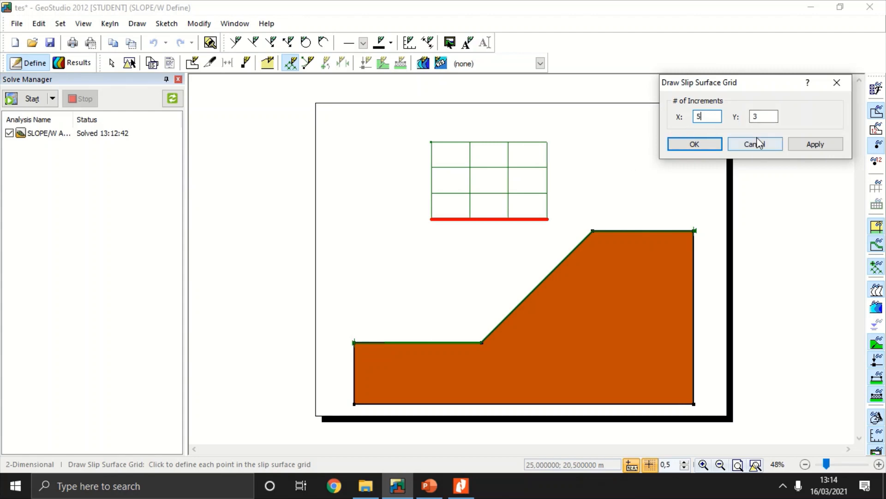
{"action": "double_click", "coordinate": [763, 116]}
{"action": "type", "text": "5"}
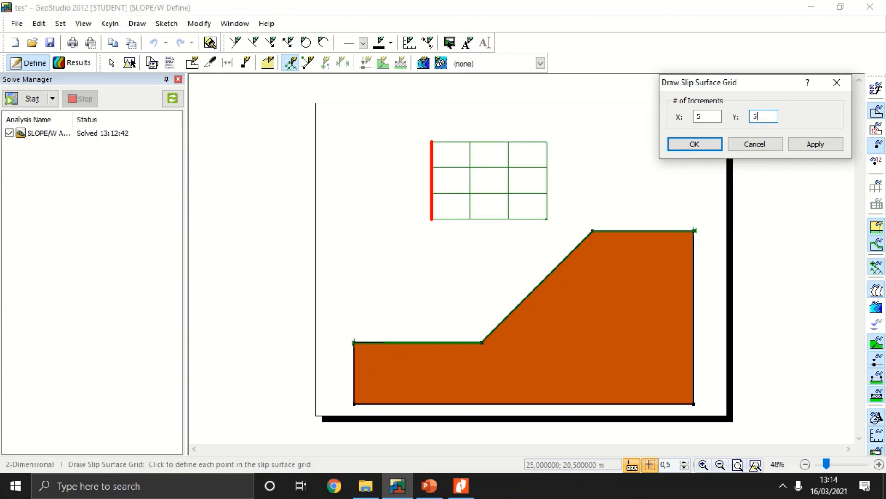
{"action": "left_click", "coordinate": [699, 144]}
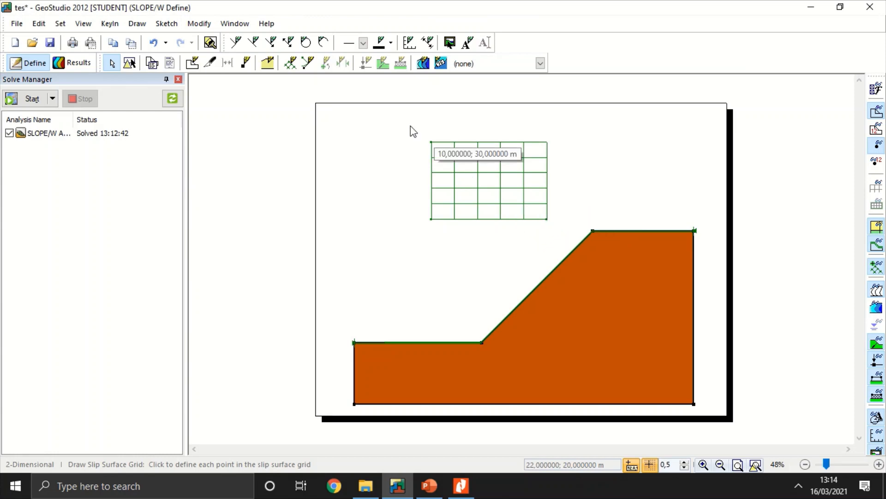
Step: Draw radius lines with corners at (33, 18), (13, 0.5), (22.5, -2) and (40.5, 15) m and 5 increments, and solve
{"action": "left_click", "coordinate": [309, 64]}
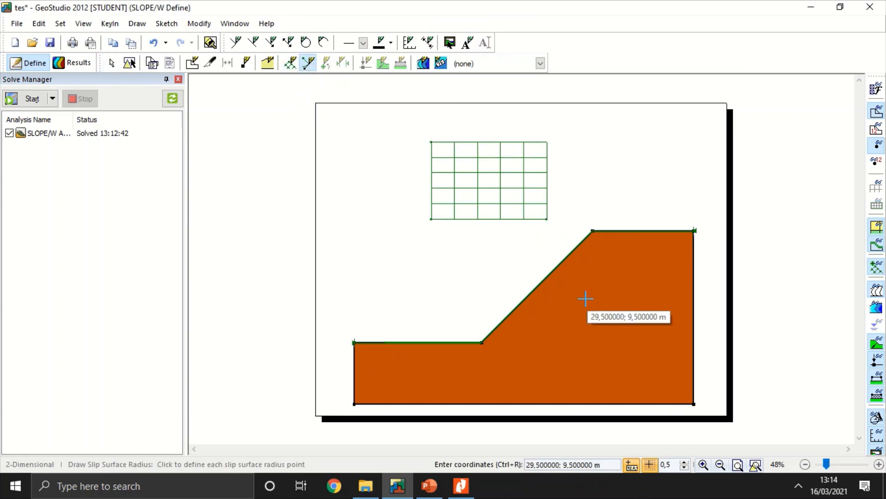
{"action": "left_click", "coordinate": [609, 240]}
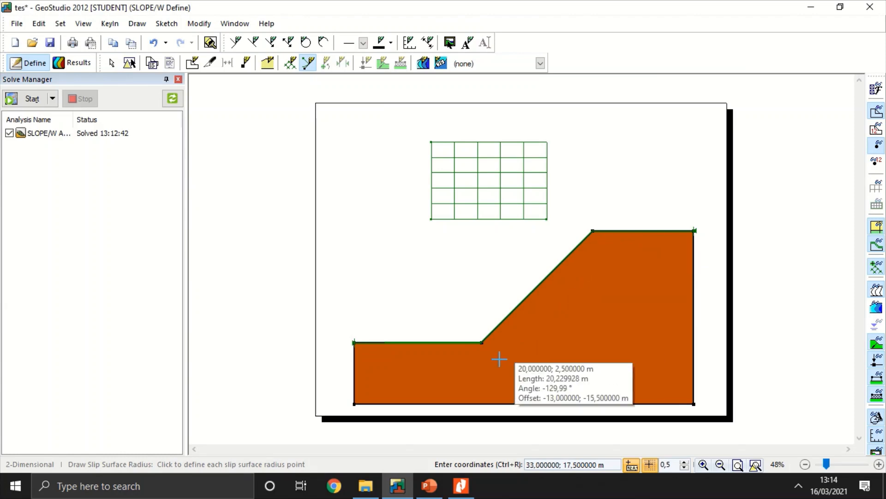
{"action": "left_click", "coordinate": [455, 373]}
{"action": "left_click", "coordinate": [527, 393]}
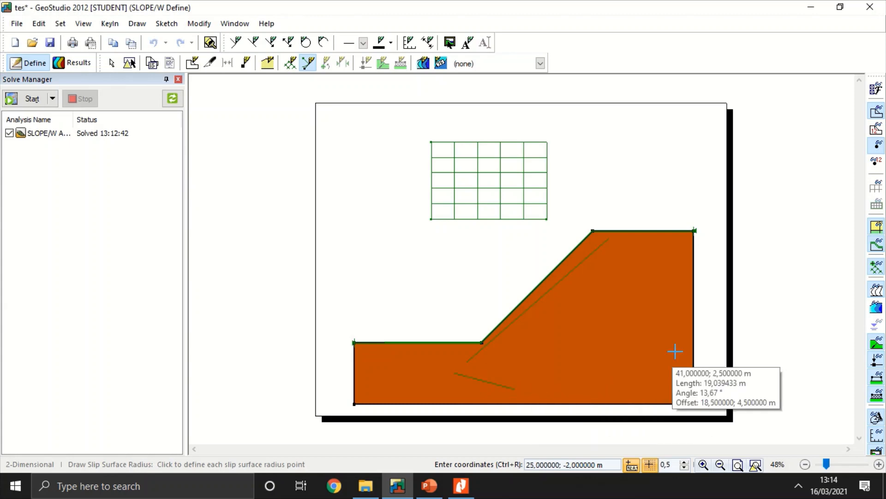
{"action": "left_click", "coordinate": [666, 261]}
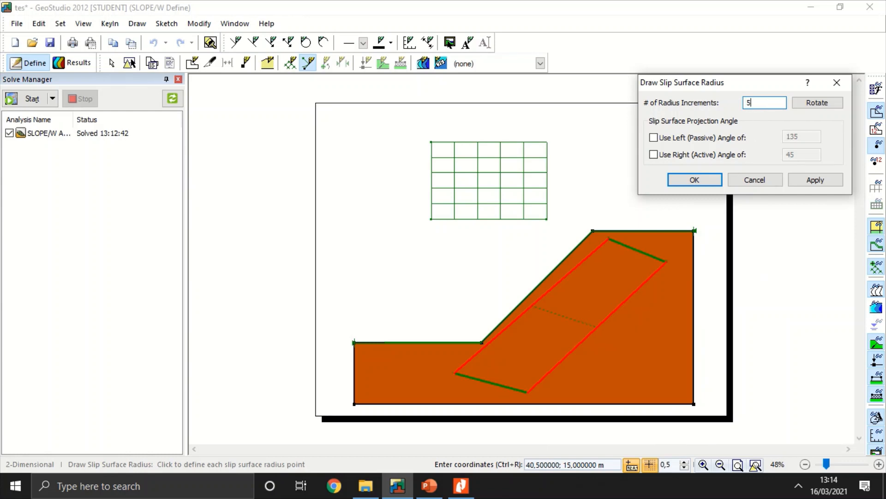
{"action": "left_click", "coordinate": [696, 180]}
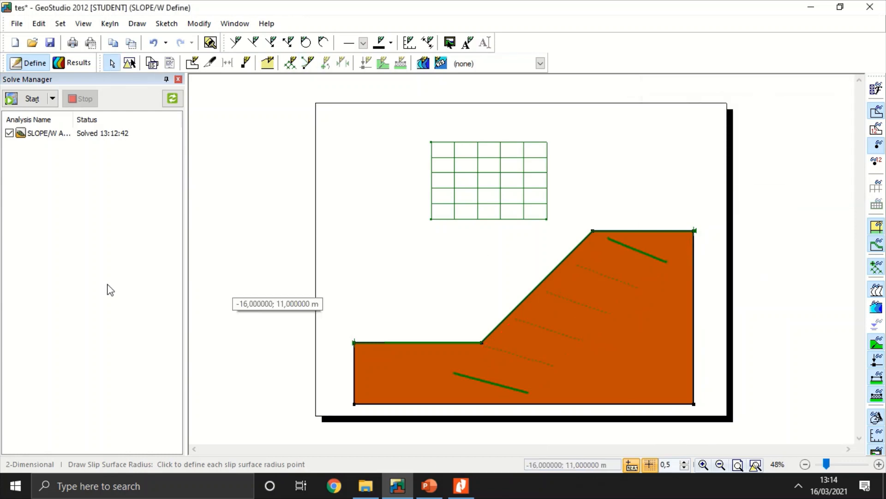
{"action": "left_click", "coordinate": [29, 99]}
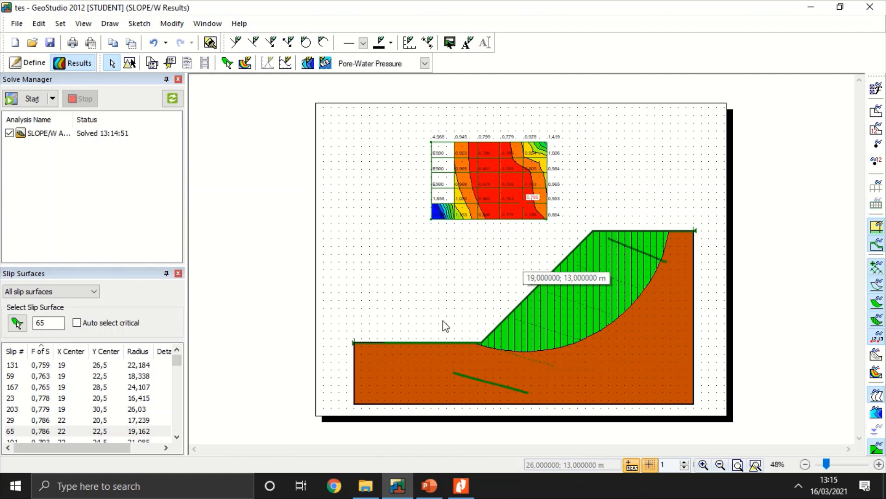
Step: Display the automatically selected critical slip surface and compare it with slip surfaces 59, 203, 29, 101 and 137
{"action": "left_click", "coordinate": [81, 325]}
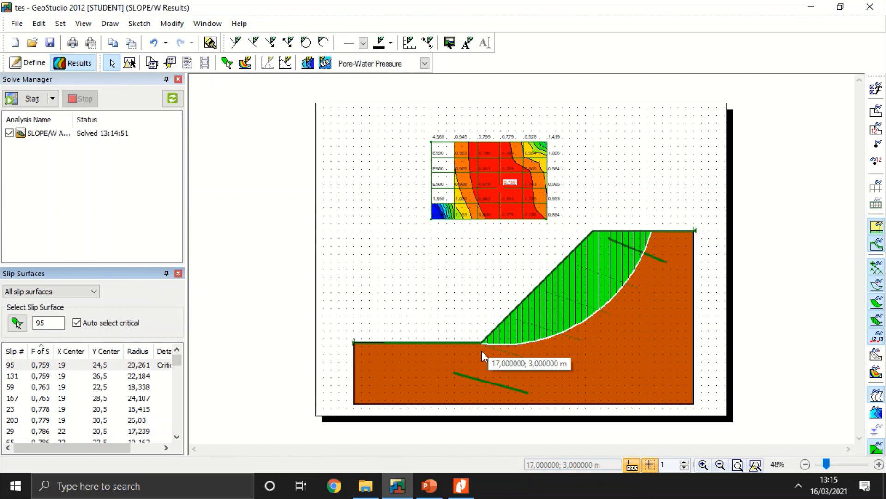
{"action": "left_click", "coordinate": [98, 388]}
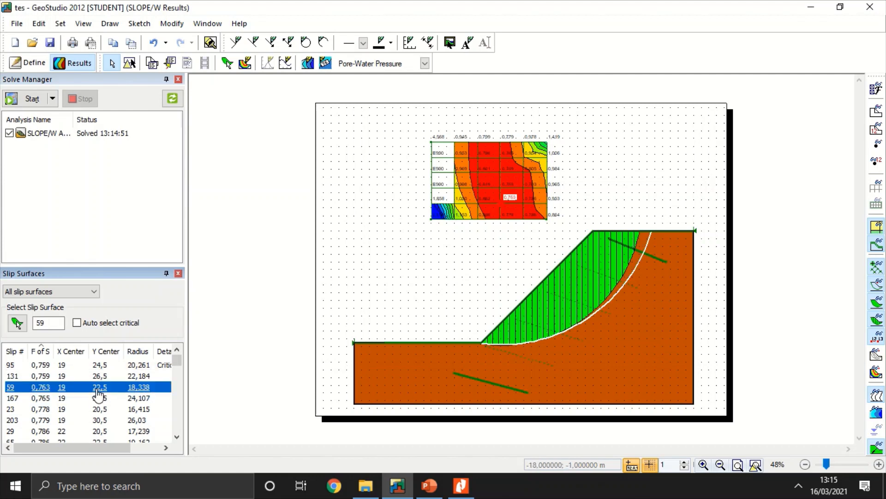
{"action": "left_click", "coordinate": [100, 420]}
{"action": "left_click", "coordinate": [102, 430]}
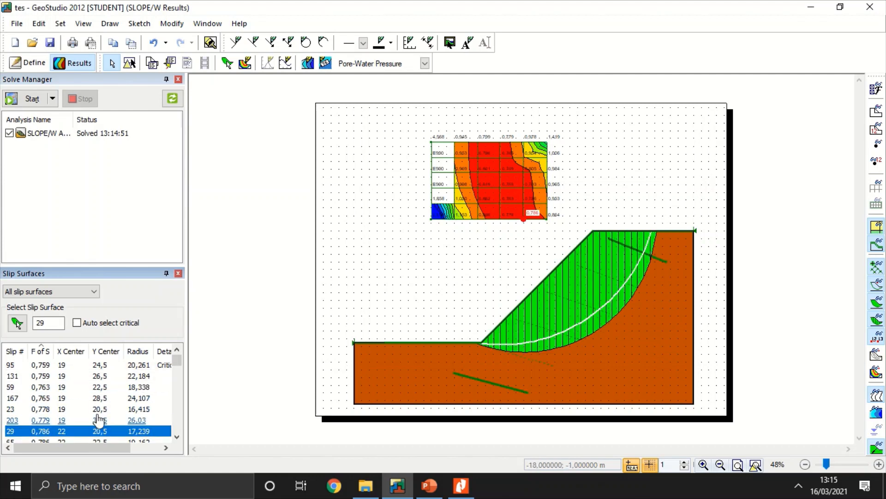
{"action": "scroll", "coordinate": [97, 418], "scroll_direction": "down", "scroll_amount": 2}
{"action": "left_click", "coordinate": [95, 398]}
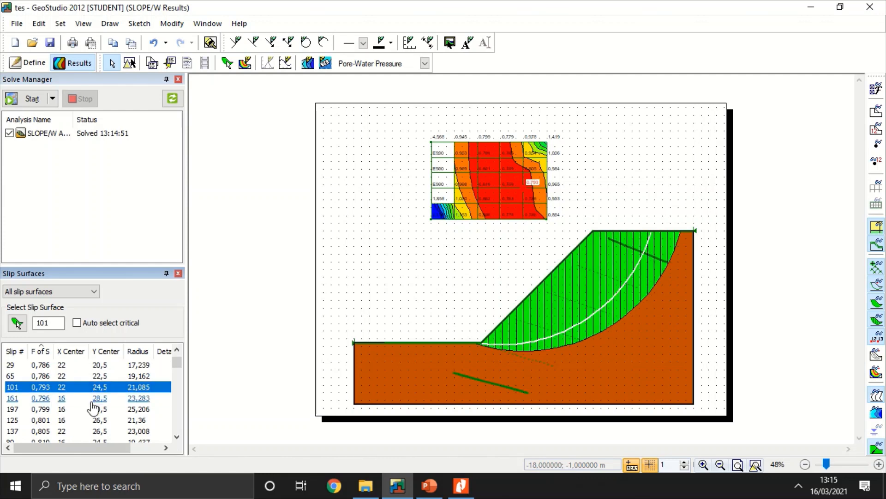
{"action": "scroll", "coordinate": [95, 401], "scroll_direction": "down", "scroll_amount": 1}
{"action": "left_click", "coordinate": [96, 399]}
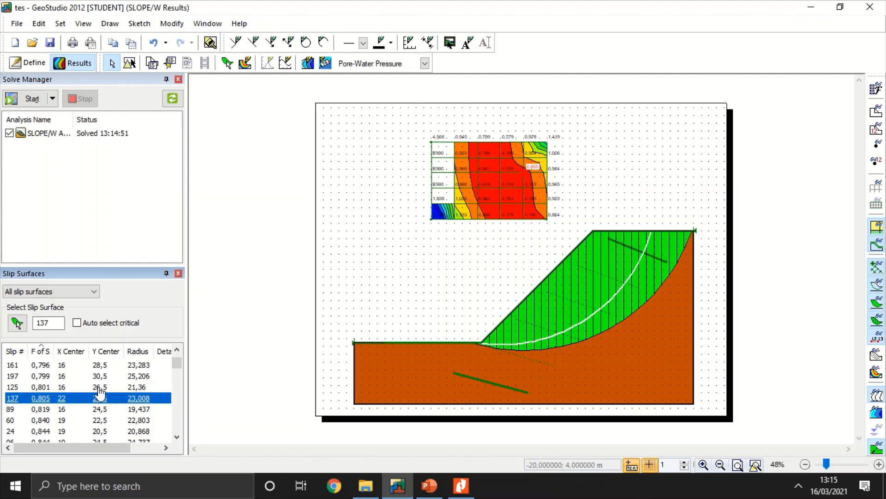
Step: Sort the slip surfaces by descending factor of safety and display slip surfaces 160 and 42
{"action": "left_click", "coordinate": [41, 351]}
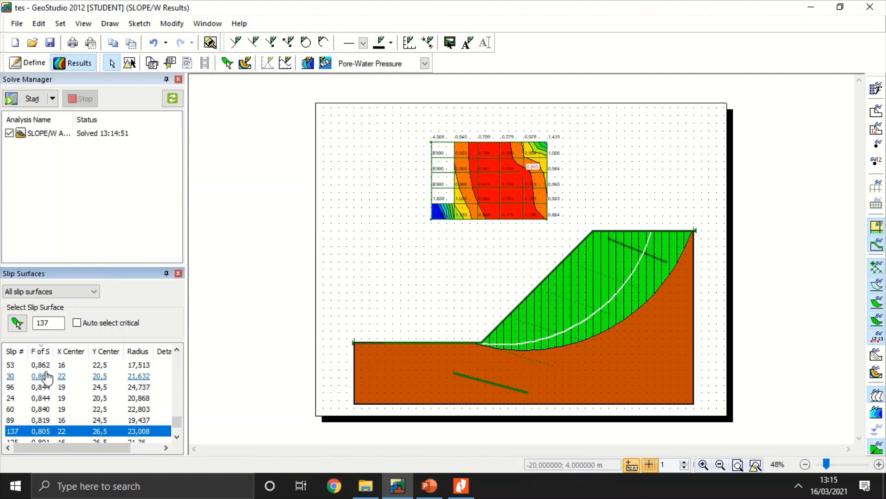
{"action": "scroll", "coordinate": [51, 379], "scroll_direction": "up", "scroll_amount": 10}
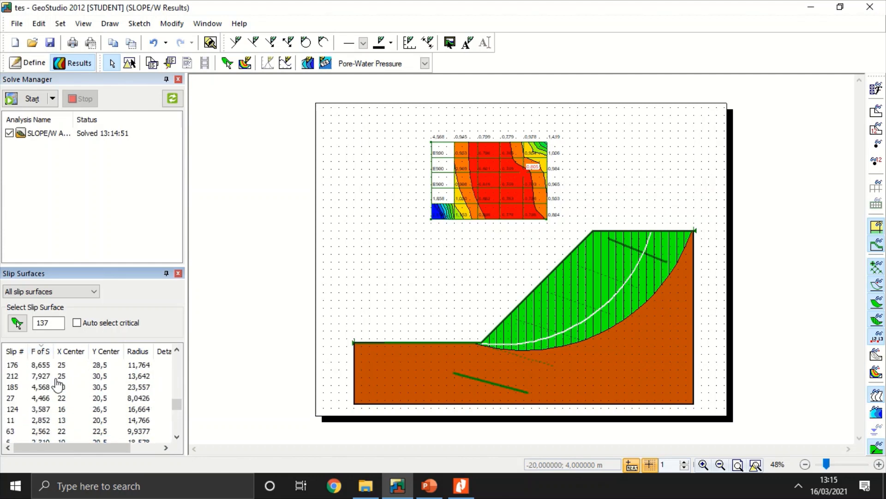
{"action": "scroll", "coordinate": [55, 383], "scroll_direction": "down", "scroll_amount": 2}
{"action": "left_click", "coordinate": [43, 387]}
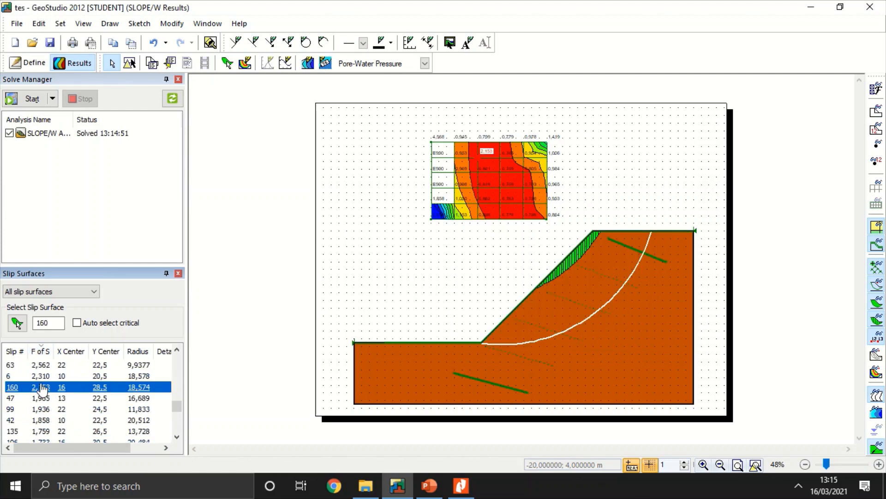
{"action": "scroll", "coordinate": [43, 390], "scroll_direction": "down", "scroll_amount": 1}
{"action": "left_click", "coordinate": [45, 392]}
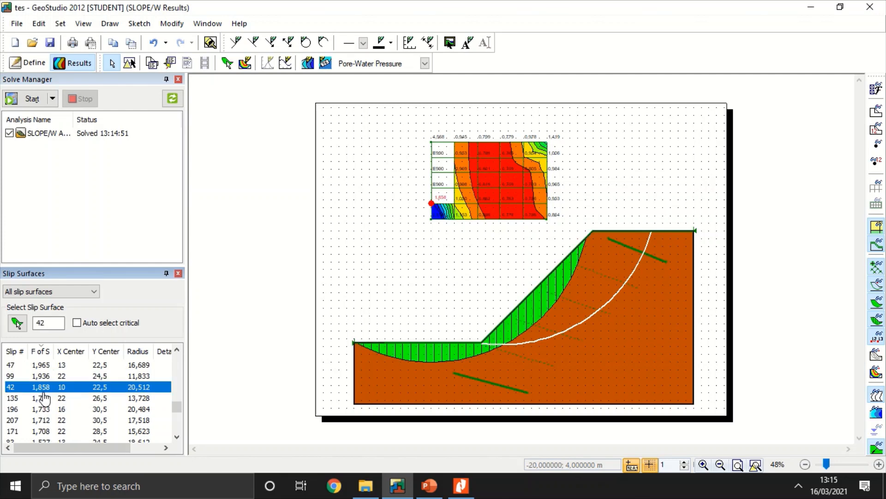
Step: Display slip surfaces 196, 207 and 22 from the sorted list to compare their shapes
{"action": "left_click", "coordinate": [44, 409]}
{"action": "left_click", "coordinate": [50, 420]}
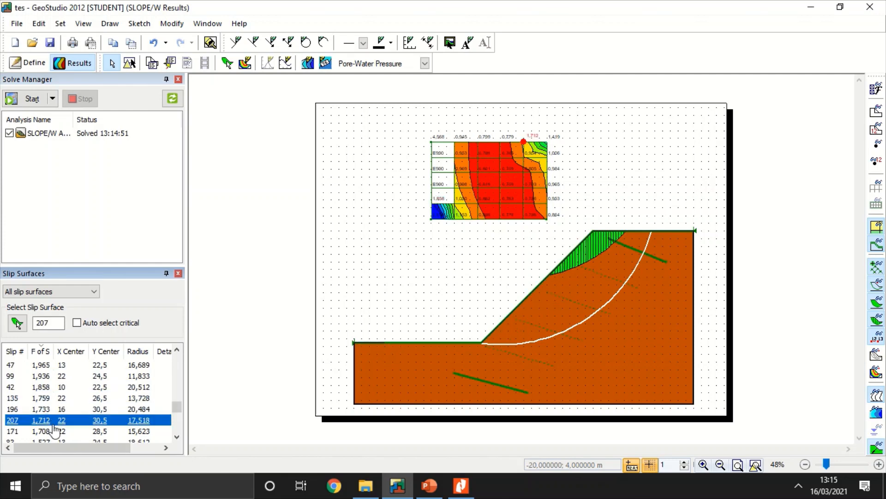
{"action": "scroll", "coordinate": [53, 424], "scroll_direction": "down", "scroll_amount": 1}
{"action": "left_click", "coordinate": [49, 410]}
{"action": "left_click", "coordinate": [39, 389]}
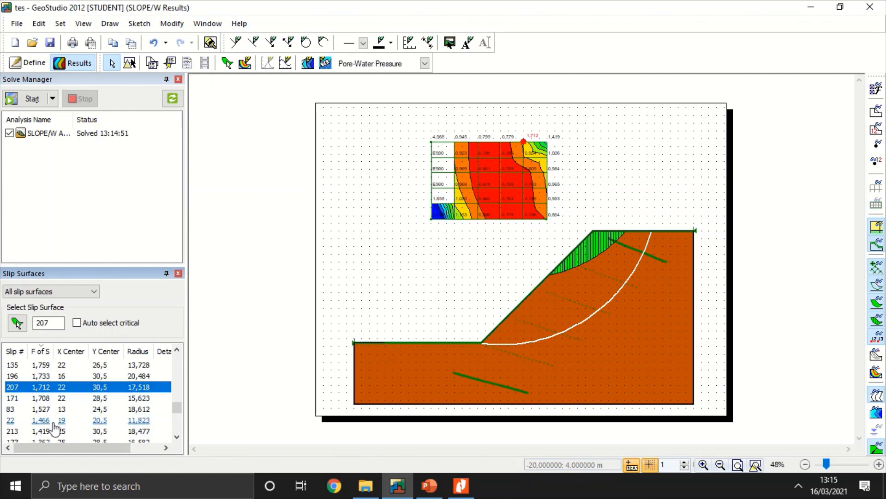
{"action": "left_click", "coordinate": [54, 420]}
{"action": "scroll", "coordinate": [76, 411], "scroll_direction": "up", "scroll_amount": 3}
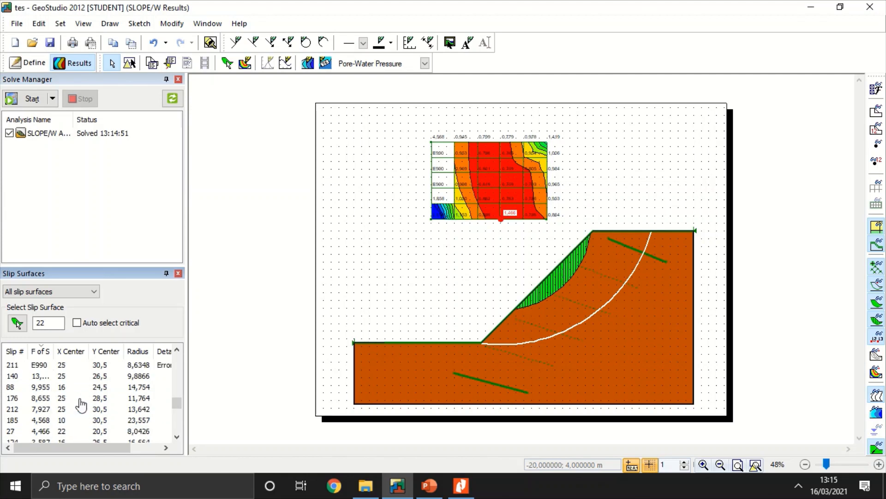
Step: Sort the slip surfaces by ascending factor of safety and display the automatically selected critical slip surface with its slices
{"action": "left_click", "coordinate": [42, 352]}
{"action": "left_click", "coordinate": [78, 321]}
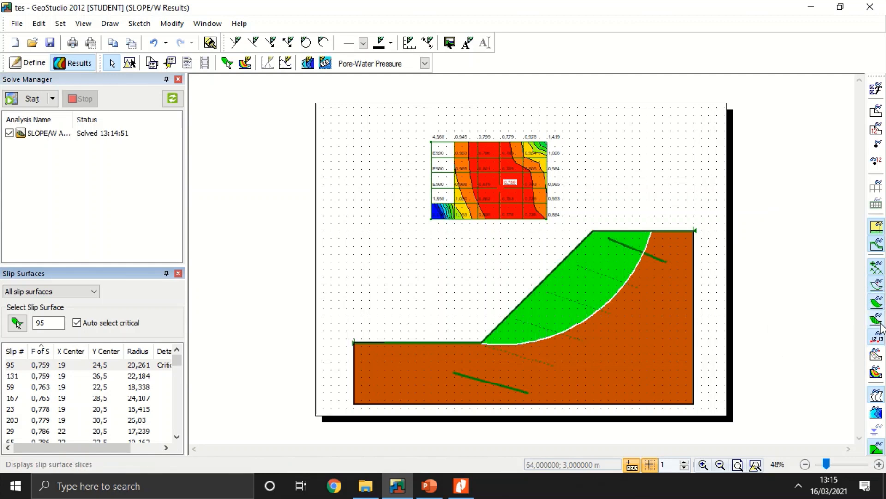
{"action": "left_click", "coordinate": [876, 372]}
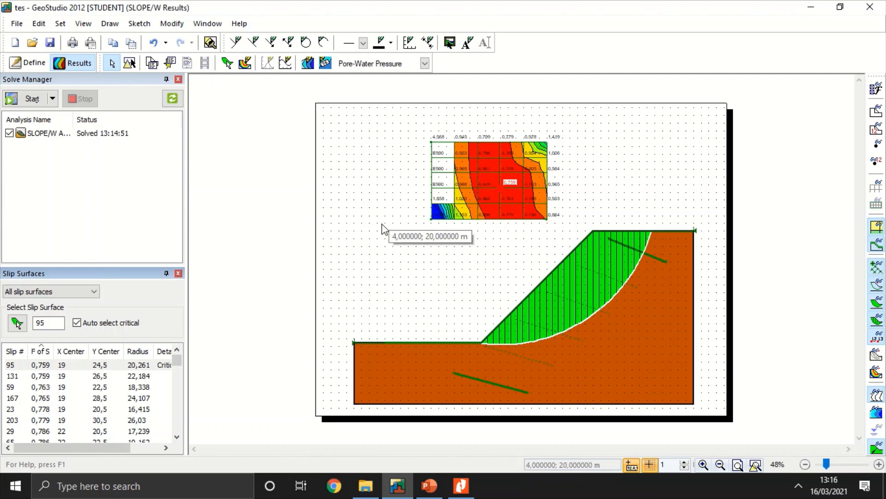
Step: Return to the Define view and set the analysis's pore-water pressure conditions to come from a Piezometric Line
{"action": "left_click", "coordinate": [39, 67]}
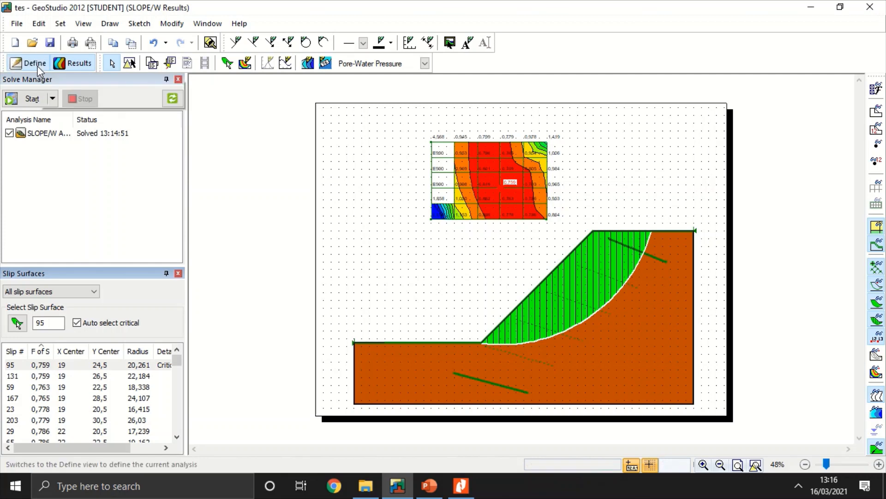
{"action": "left_click", "coordinate": [114, 24]}
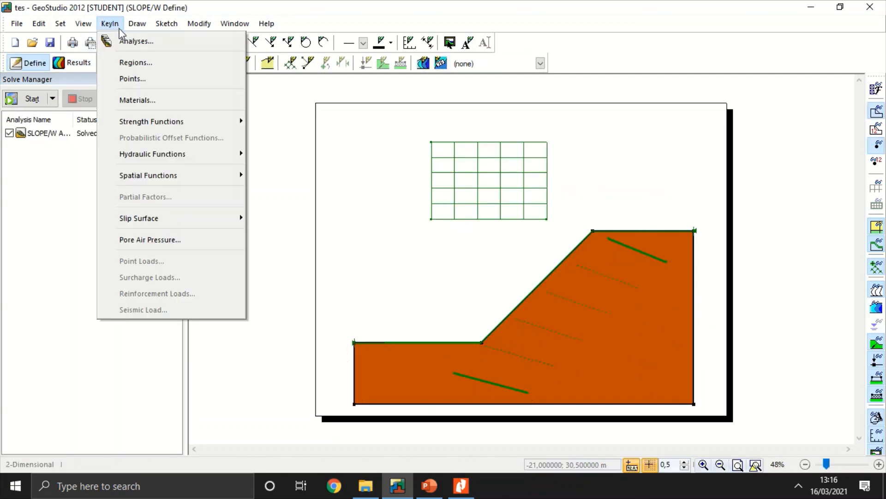
{"action": "left_click", "coordinate": [127, 33]}
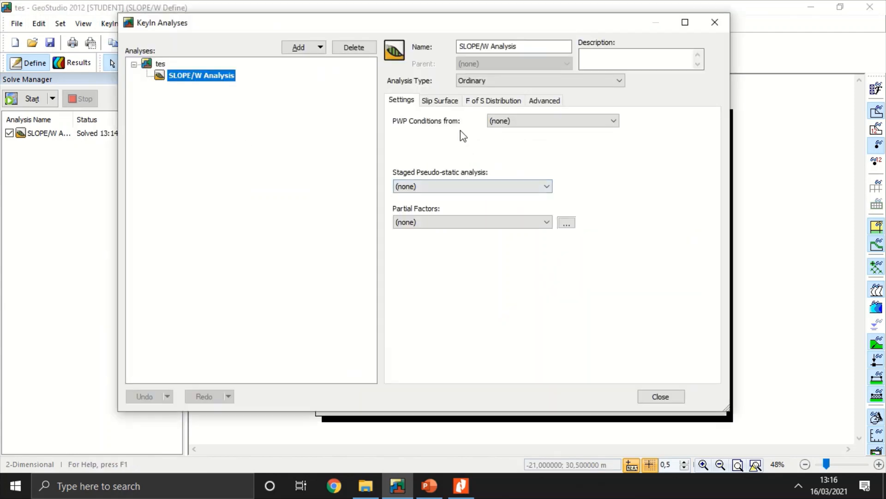
{"action": "left_click", "coordinate": [523, 122]}
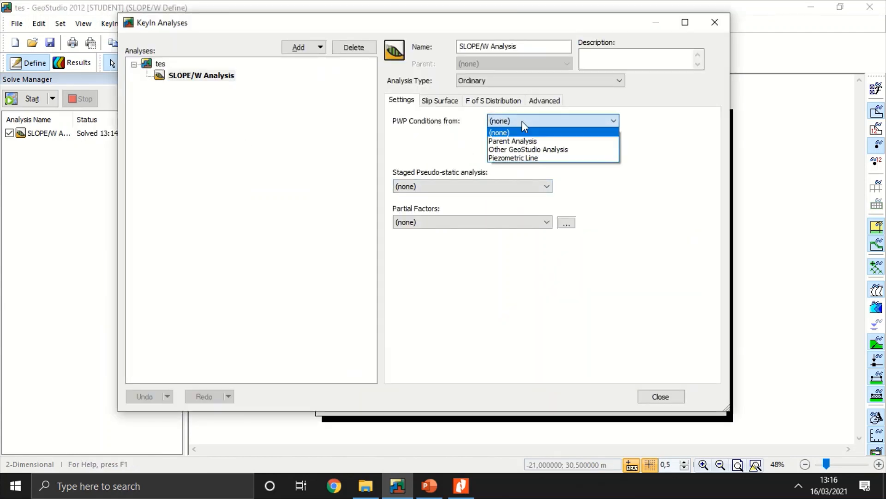
{"action": "left_click", "coordinate": [531, 158]}
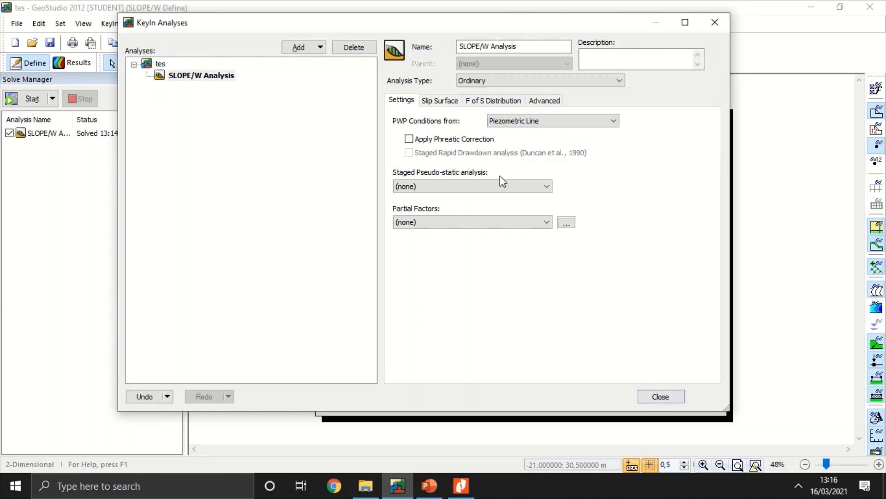
{"action": "left_click", "coordinate": [660, 396]}
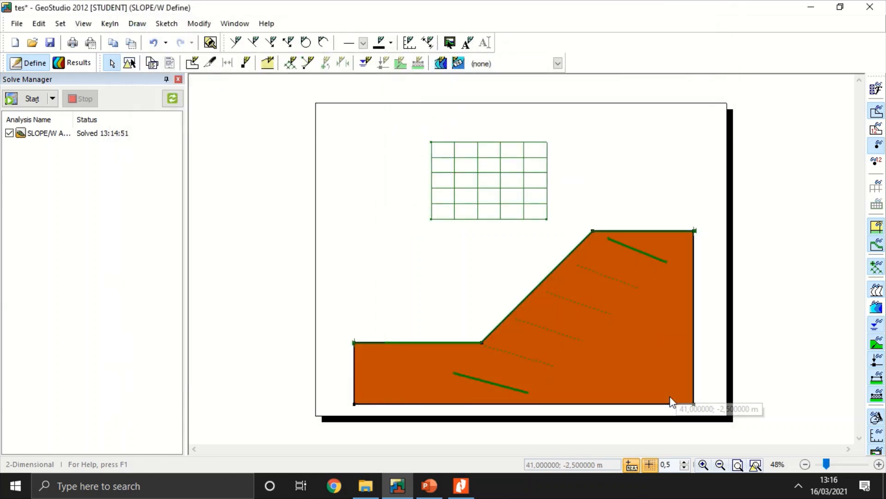
Step: Add piezometric line 1 and draw it from (44, 15) m, curving below the slope to the toe at (16.5, 4.5), ending at (0, 4.5) m
{"action": "left_click", "coordinate": [365, 68]}
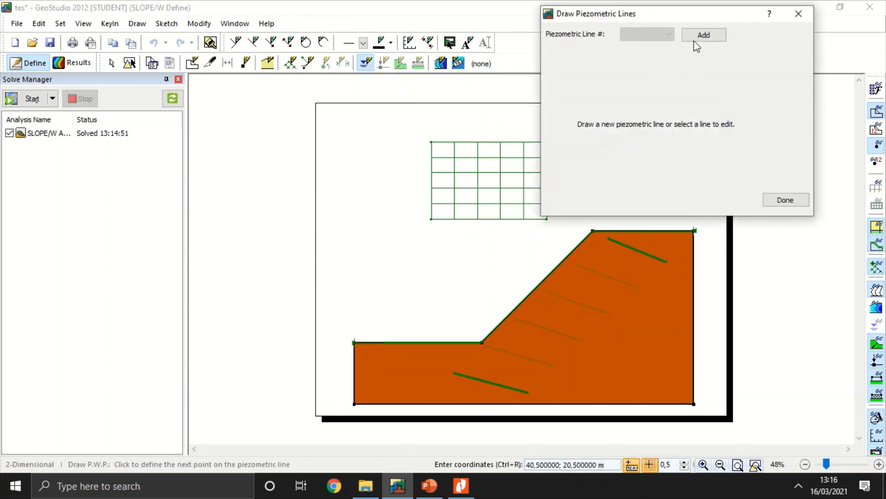
{"action": "left_click", "coordinate": [695, 37]}
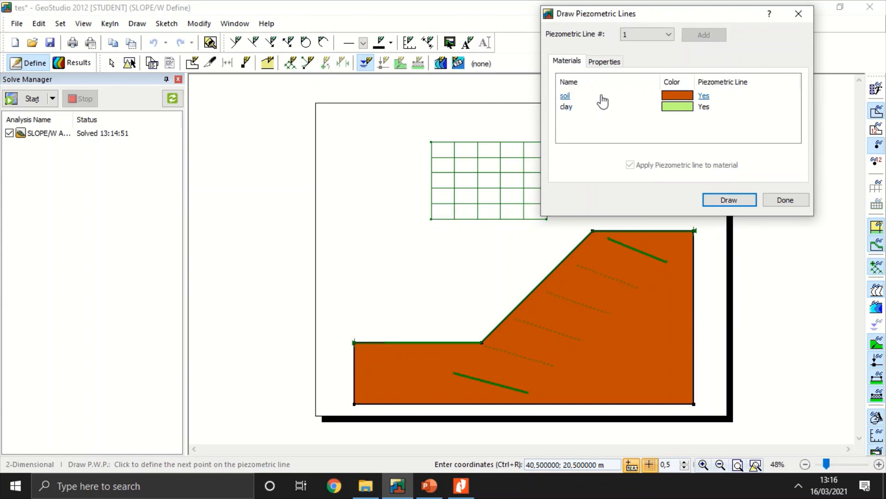
{"action": "left_click", "coordinate": [601, 95]}
{"action": "left_click", "coordinate": [727, 199]}
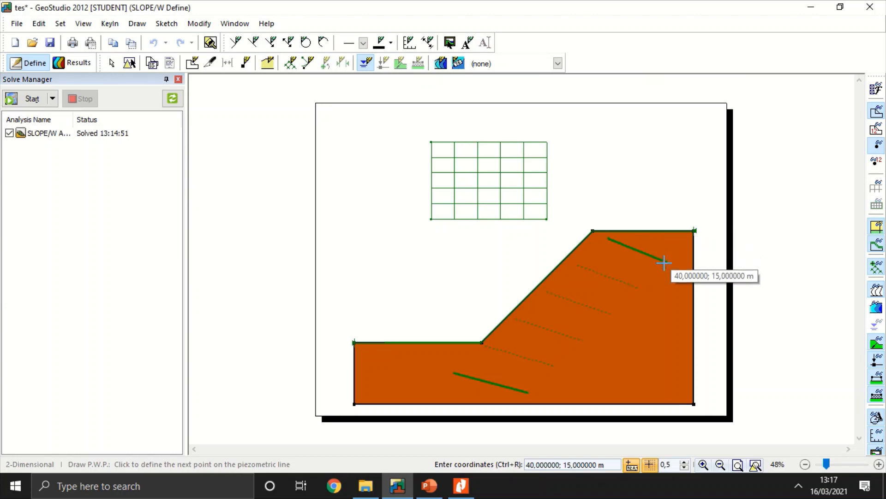
{"action": "left_click", "coordinate": [692, 262]}
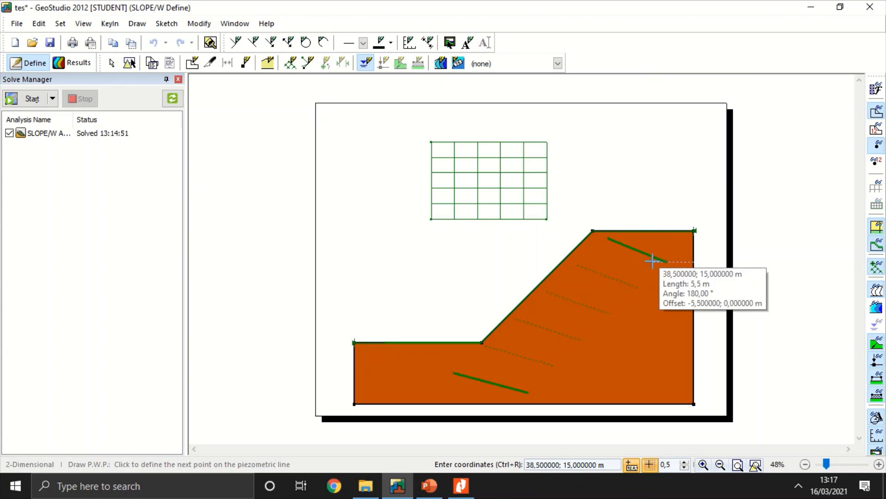
{"action": "left_click", "coordinate": [614, 266]}
{"action": "left_click", "coordinate": [575, 277]}
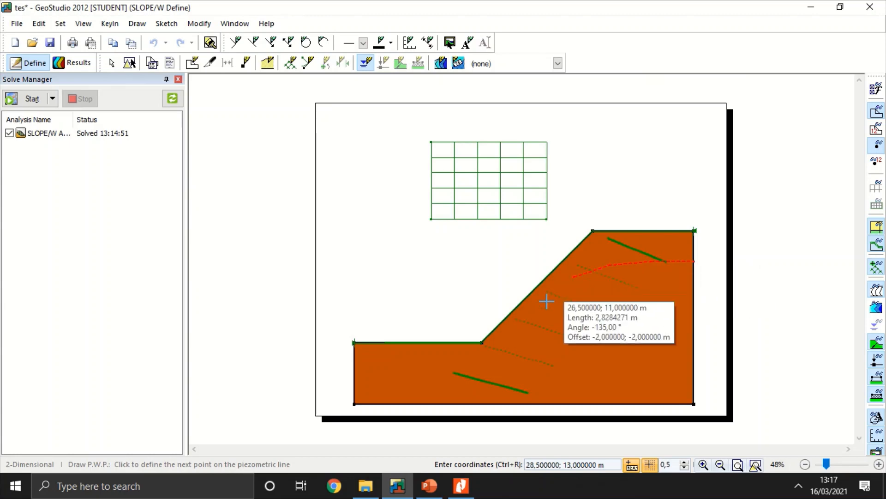
{"action": "left_click", "coordinate": [481, 342]}
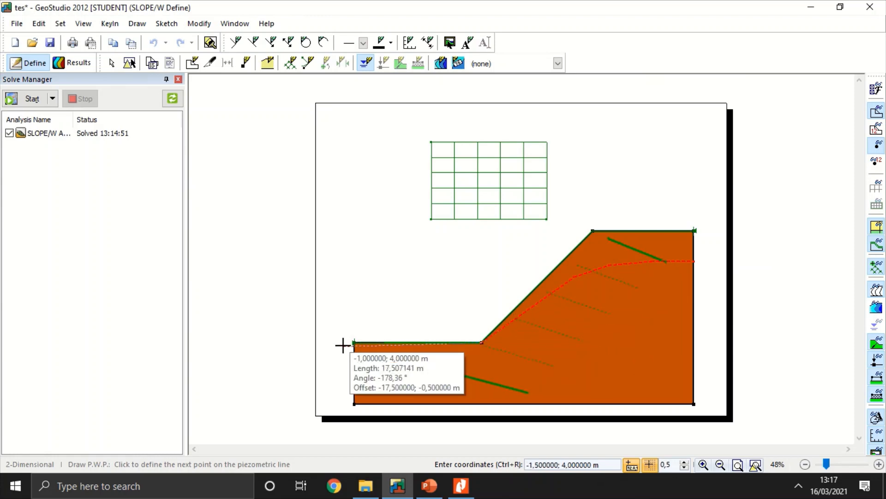
{"action": "left_click", "coordinate": [354, 342]}
{"action": "right_click", "coordinate": [355, 342]}
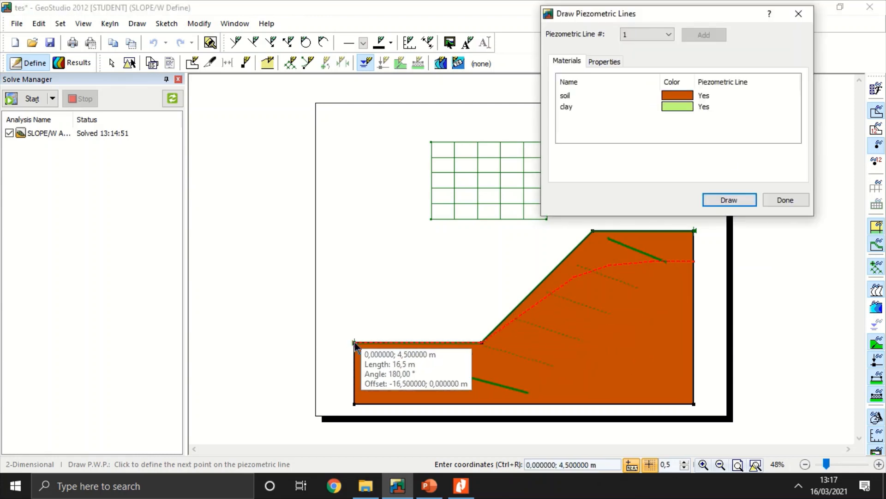
{"action": "left_click", "coordinate": [653, 107]}
{"action": "left_click", "coordinate": [660, 95]}
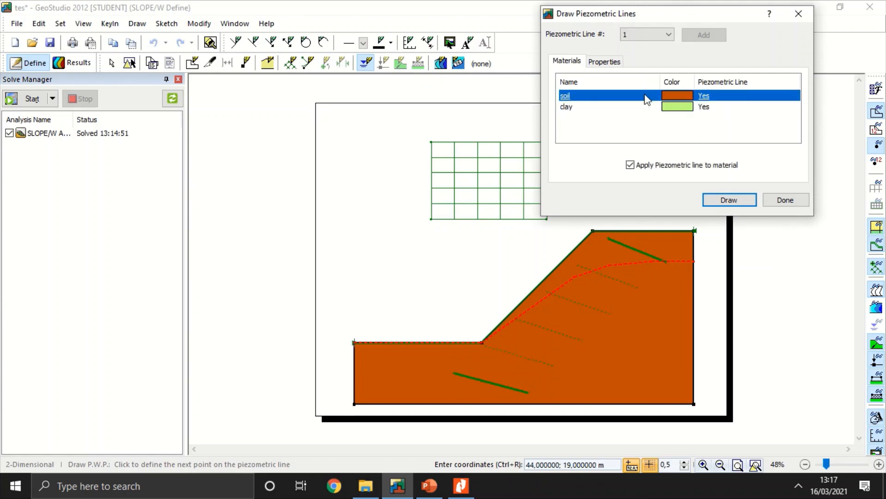
{"action": "left_click", "coordinate": [729, 199]}
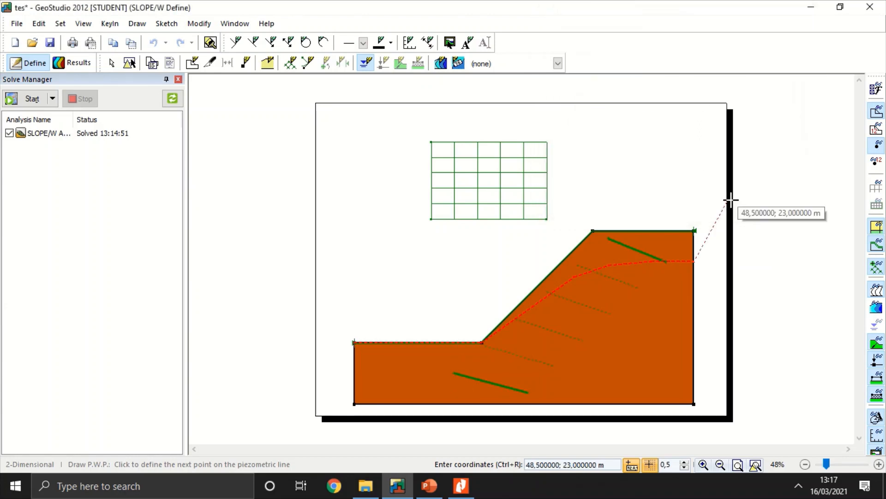
{"action": "right_click", "coordinate": [686, 264]}
Step: Finish the piezometric line, solve the analysis again, and enlarge the slip surface list
{"action": "left_click", "coordinate": [734, 202]}
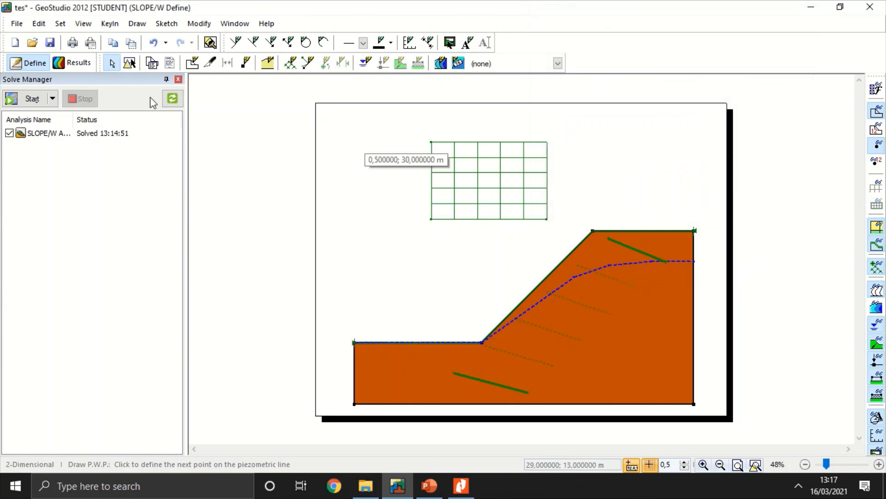
{"action": "left_click", "coordinate": [30, 105]}
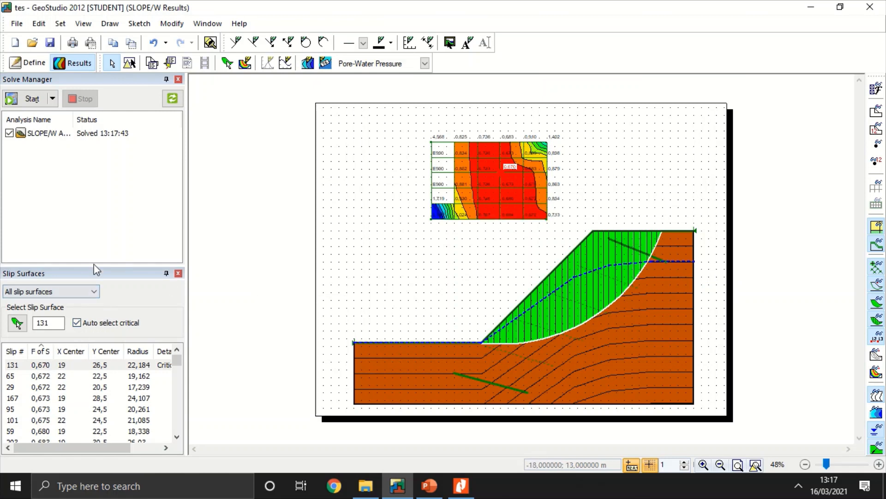
{"action": "left_click_drag", "start_coordinate": [98, 267], "coordinate": [102, 148]}
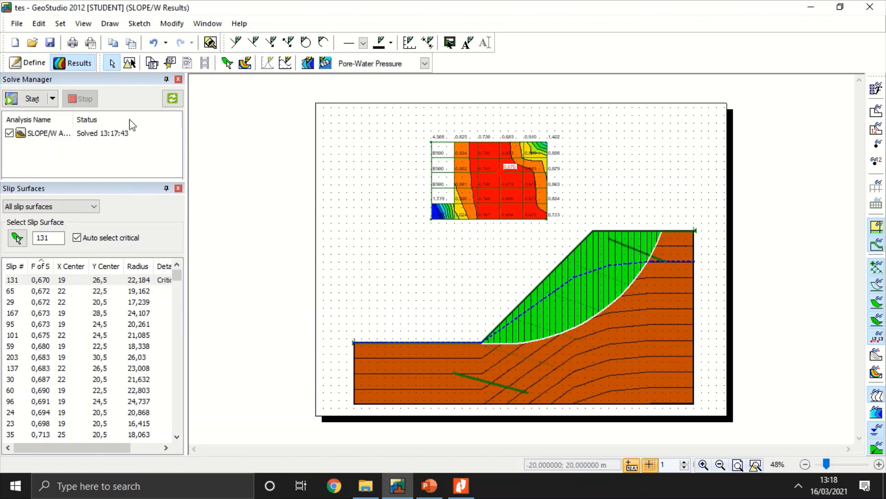
Step: Review the available analysis types in the SLOPE/W analysis settings from the Define view, then close the settings
{"action": "left_click", "coordinate": [29, 65]}
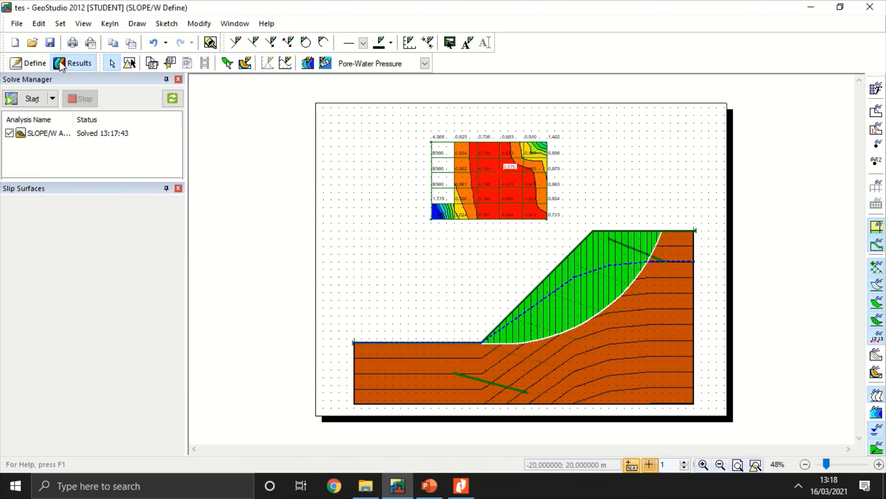
{"action": "left_click", "coordinate": [137, 23]}
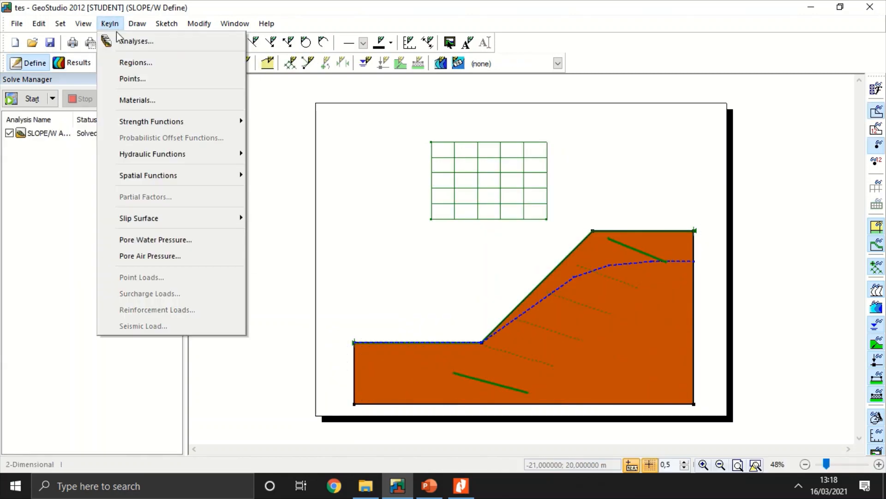
{"action": "left_click", "coordinate": [118, 40]}
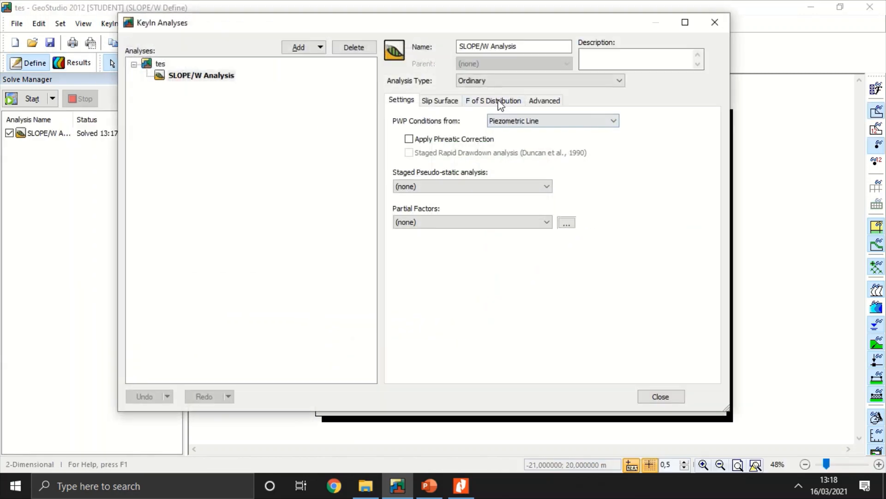
{"action": "left_click", "coordinate": [482, 84]}
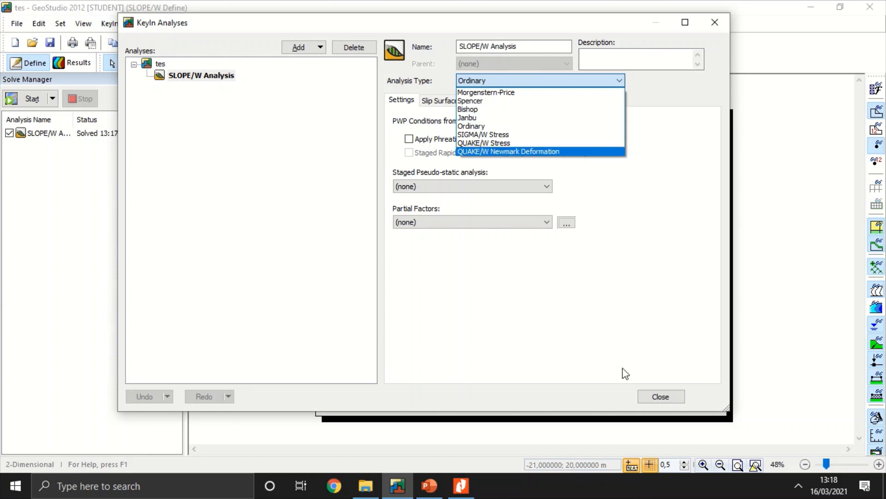
{"action": "left_click", "coordinate": [653, 396]}
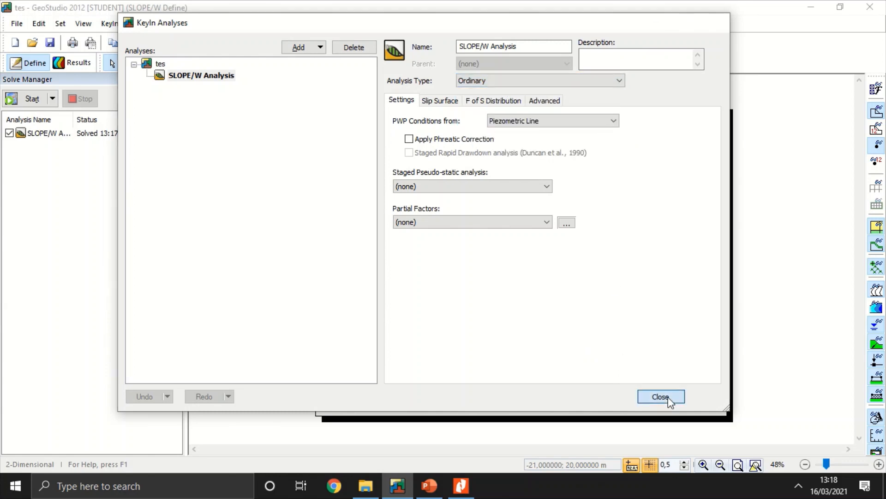
{"action": "left_click", "coordinate": [669, 397]}
{"action": "mouse_move", "coordinate": [366, 16]}
{"action": "left_click", "coordinate": [396, 23]}
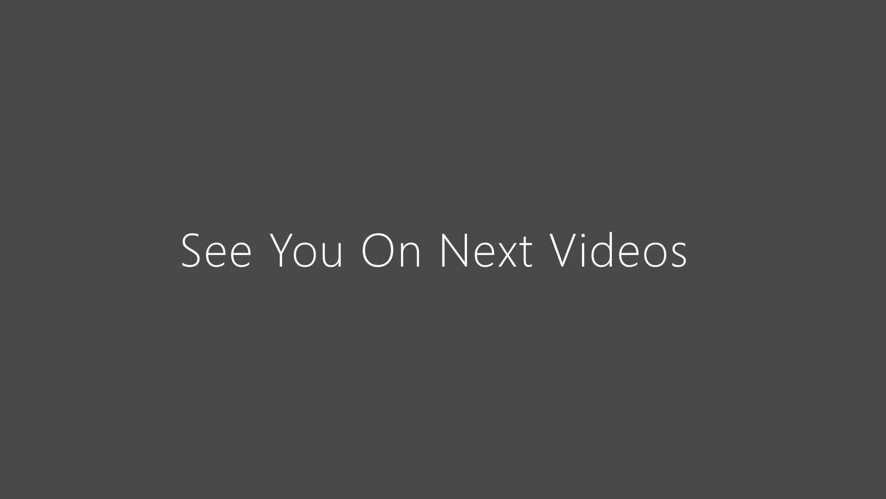